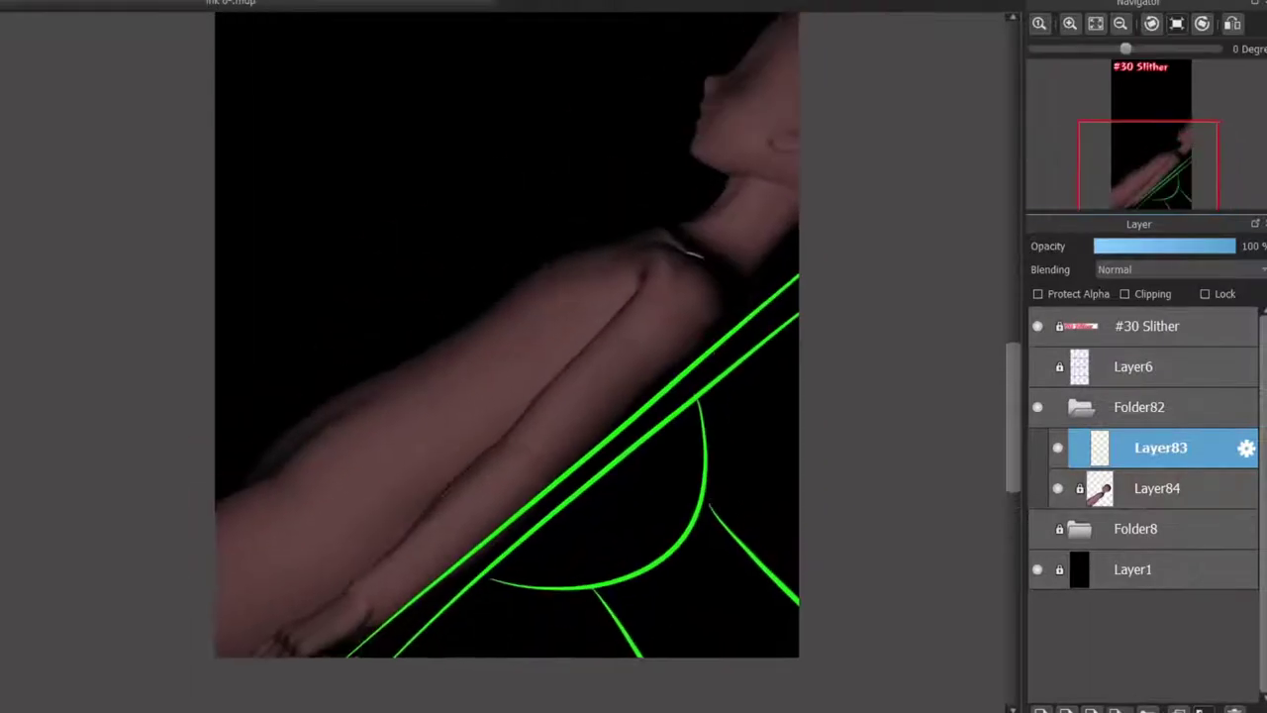
# Sketch a pointed oval opening on the figure's torso with an inner curve and short ticks across its lower edge
pyautogui.scroll(2, 413, 449)
pyautogui.moveTo(225, 492)
pyautogui.mouseDown()
pyautogui.moveTo(551, 275)
pyautogui.moveTo(412, 462)
pyautogui.moveTo(223, 473)
pyautogui.moveTo(555, 379)
pyautogui.mouseUp()
pyautogui.hotkey('ctrl', 'z')
pyautogui.hotkey('ctrl', 'z')
pyautogui.hotkey('ctrl', 'z')
pyautogui.moveTo(524, 314); pyautogui.dragTo(225, 486)
pyautogui.moveTo(326, 493)
pyautogui.mouseDown()
pyautogui.moveTo(416, 410)
pyautogui.moveTo(490, 381)
pyautogui.moveTo(450, 417)
pyautogui.moveTo(507, 375)
pyautogui.mouseUp()
pyautogui.hotkey('ctrl', 'z')
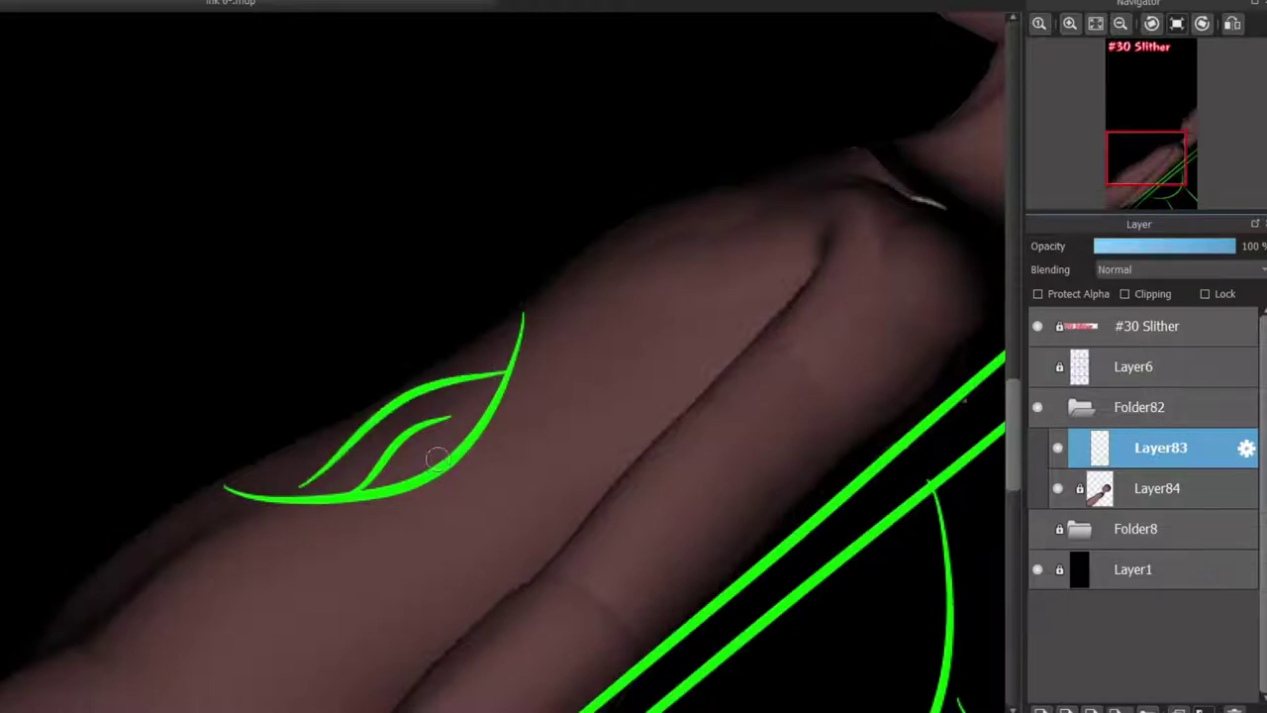
pyautogui.moveTo(436, 459); pyautogui.dragTo(479, 487)
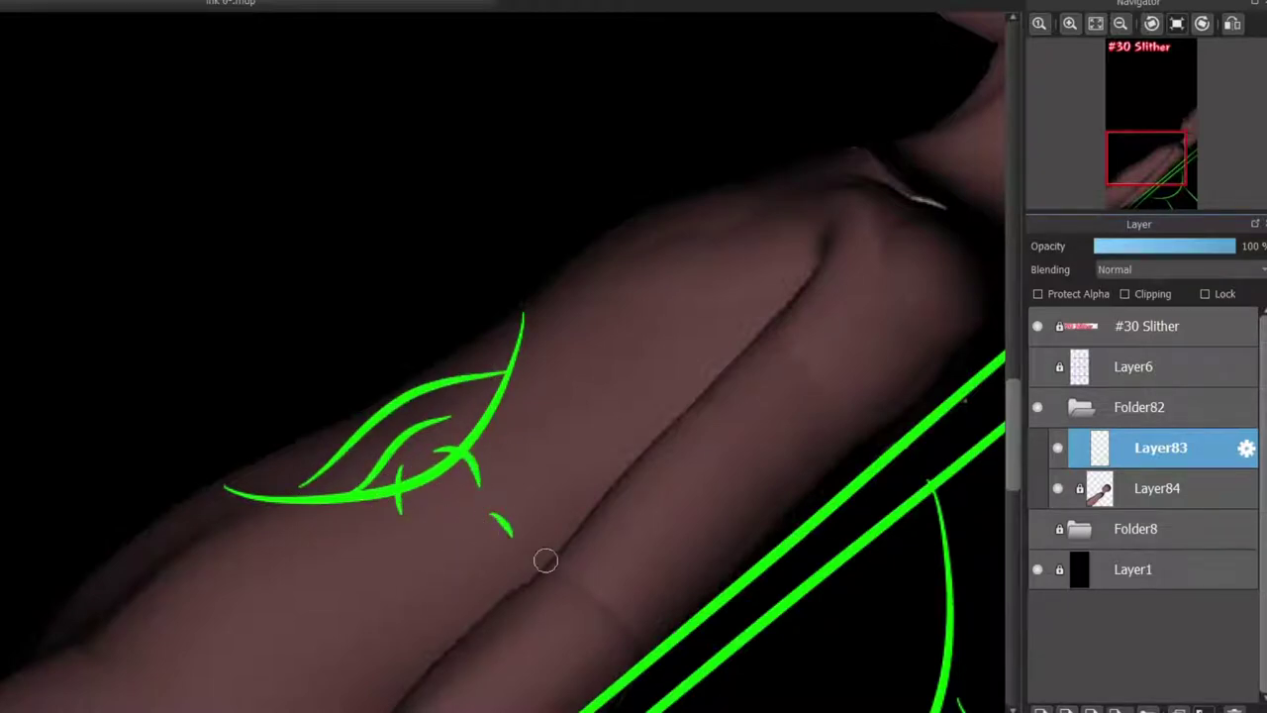
# Add a short mark on the upper arm and a small hook followed by two dashes along the chest edge
pyautogui.moveTo(606, 491); pyautogui.dragTo(645, 484)
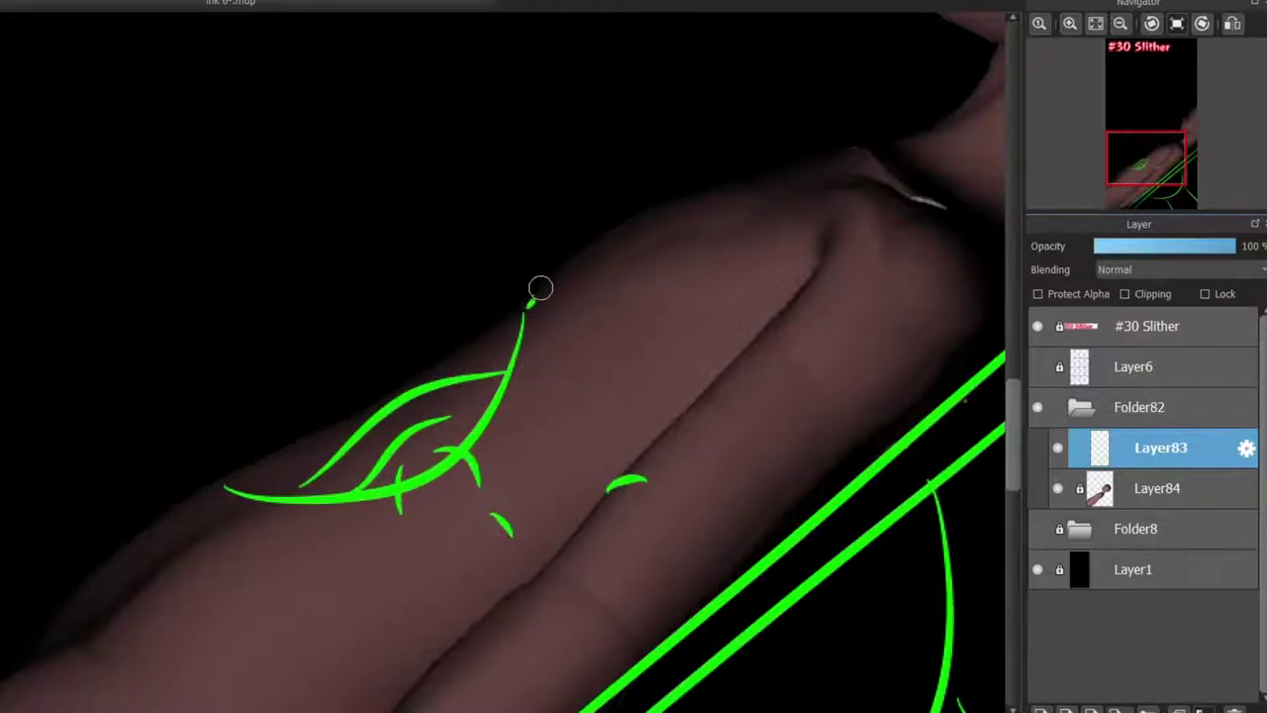
pyautogui.moveTo(532, 297); pyautogui.dragTo(663, 222)
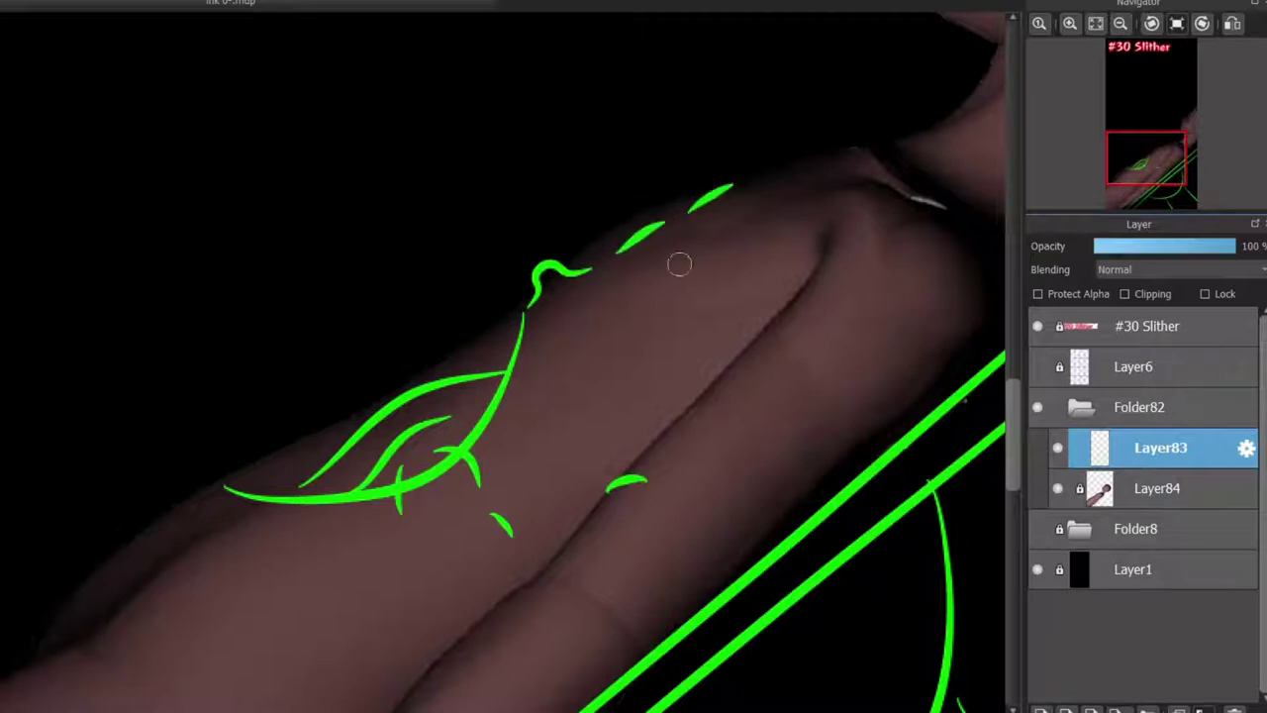
pyautogui.hotkey('ctrl', 'z')
pyautogui.moveTo(592, 287)
pyautogui.mouseDown()
pyautogui.moveTo(624, 261)
pyautogui.moveTo(633, 232)
pyautogui.moveTo(700, 194)
pyautogui.mouseUp()
# Draw contour lines around the figure's chin, face and neck, with two curved bands across the head
pyautogui.moveTo(1161, 134)
pyautogui.mouseDown()
pyautogui.moveTo(1180, 137)
pyautogui.moveTo(1177, 148)
pyautogui.mouseUp()
pyautogui.moveTo(463, 238); pyautogui.dragTo(653, 473)
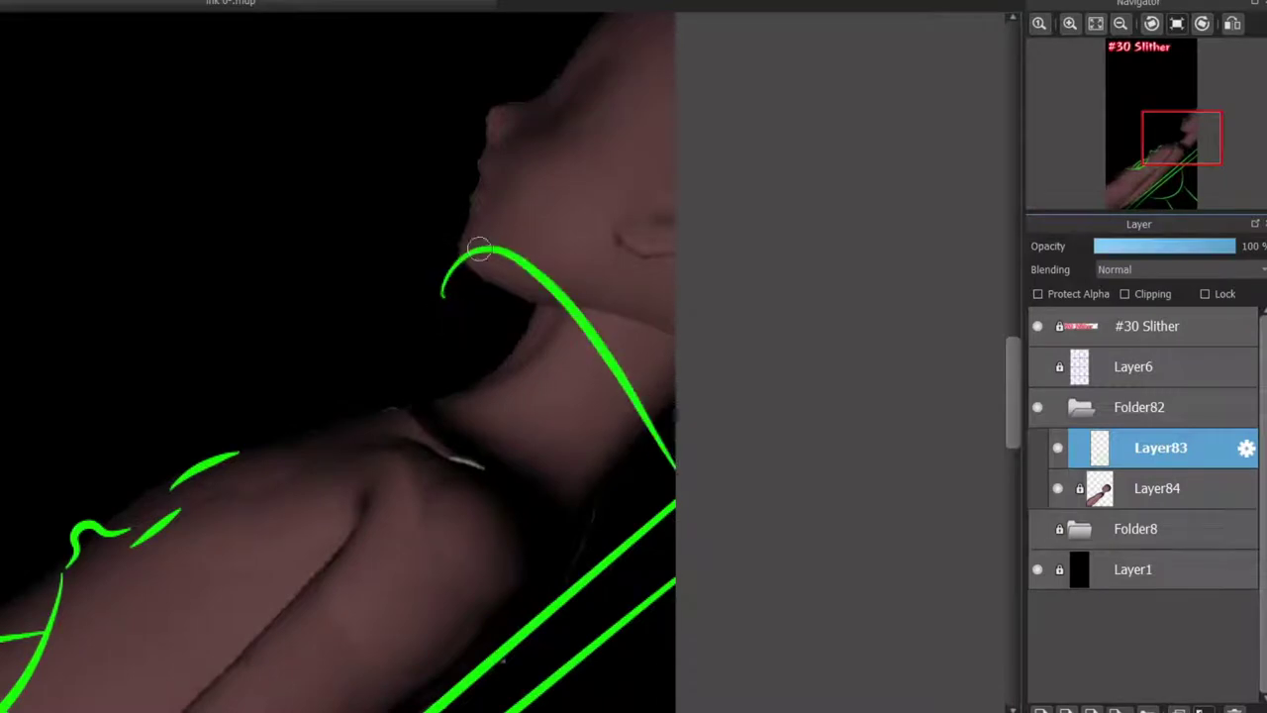
pyautogui.moveTo(482, 350)
pyautogui.mouseDown()
pyautogui.moveTo(453, 239)
pyautogui.moveTo(592, 14)
pyautogui.mouseUp()
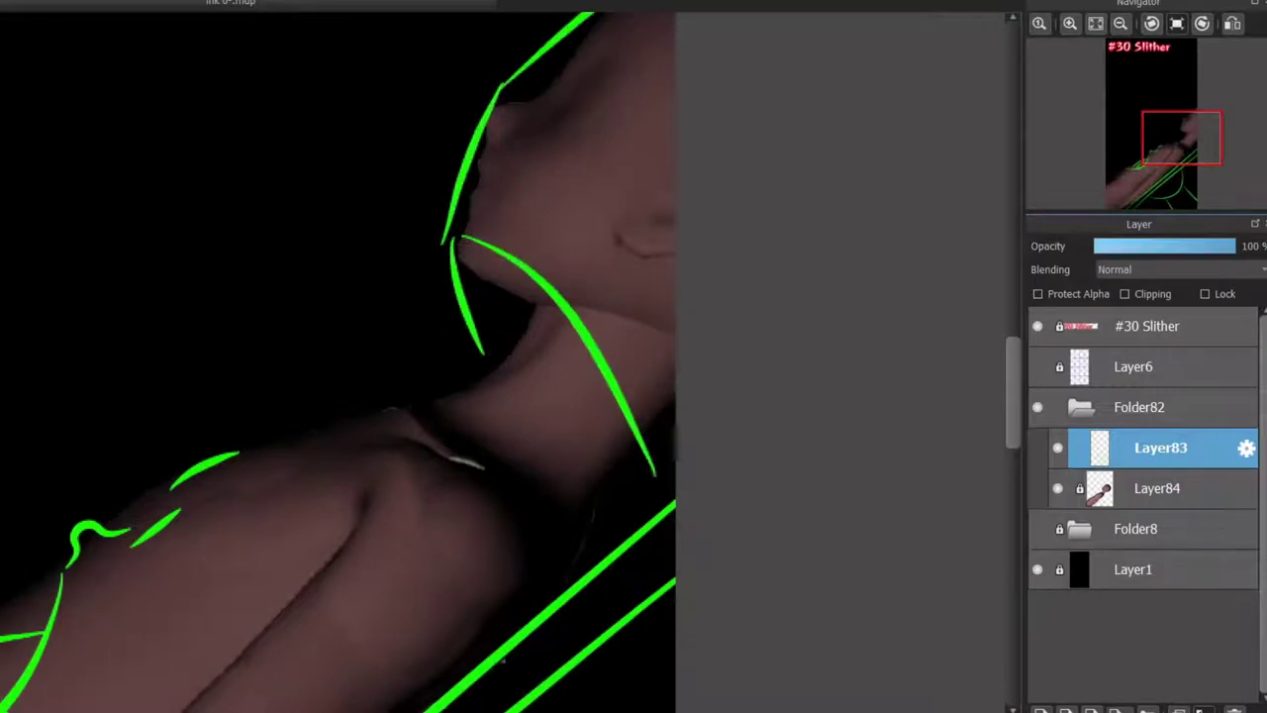
pyautogui.moveTo(541, 162); pyautogui.dragTo(614, 240)
pyautogui.moveTo(589, 77); pyautogui.dragTo(620, 77)
pyautogui.hotkey('ctrl', 'z')
pyautogui.hotkey('ctrl', 'z')
pyautogui.moveTo(534, 162); pyautogui.dragTo(683, 300)
pyautogui.moveTo(606, 62); pyautogui.dragTo(713, 350)
# Draw an angular drape outline below the torso opening and a curved line across the base of the neck
pyautogui.moveTo(1172, 149)
pyautogui.mouseDown()
pyautogui.moveTo(1141, 184)
pyautogui.moveTo(1124, 166)
pyautogui.moveTo(1146, 152)
pyautogui.mouseUp()
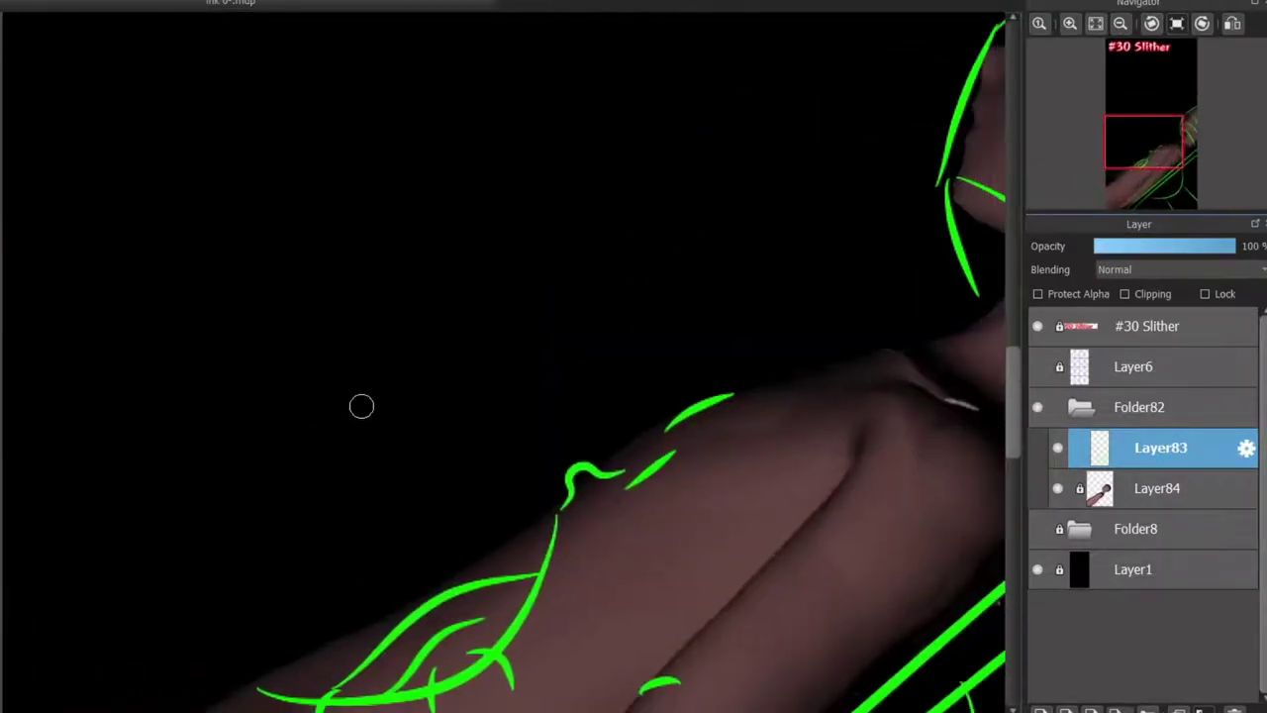
pyautogui.scroll(-2, 362, 405)
pyautogui.moveTo(267, 612)
pyautogui.mouseDown()
pyautogui.moveTo(319, 679)
pyautogui.moveTo(315, 665)
pyautogui.mouseUp()
pyautogui.hotkey('ctrl', 'z')
pyautogui.moveTo(320, 663); pyautogui.dragTo(480, 602)
pyautogui.hotkey('ctrl', 'z')
pyautogui.hotkey('ctrl', 'z')
pyautogui.moveTo(272, 618); pyautogui.dragTo(322, 685)
pyautogui.moveTo(334, 675)
pyautogui.mouseDown()
pyautogui.moveTo(543, 566)
pyautogui.moveTo(515, 473)
pyautogui.mouseUp()
pyautogui.hotkey('ctrl', 'z')
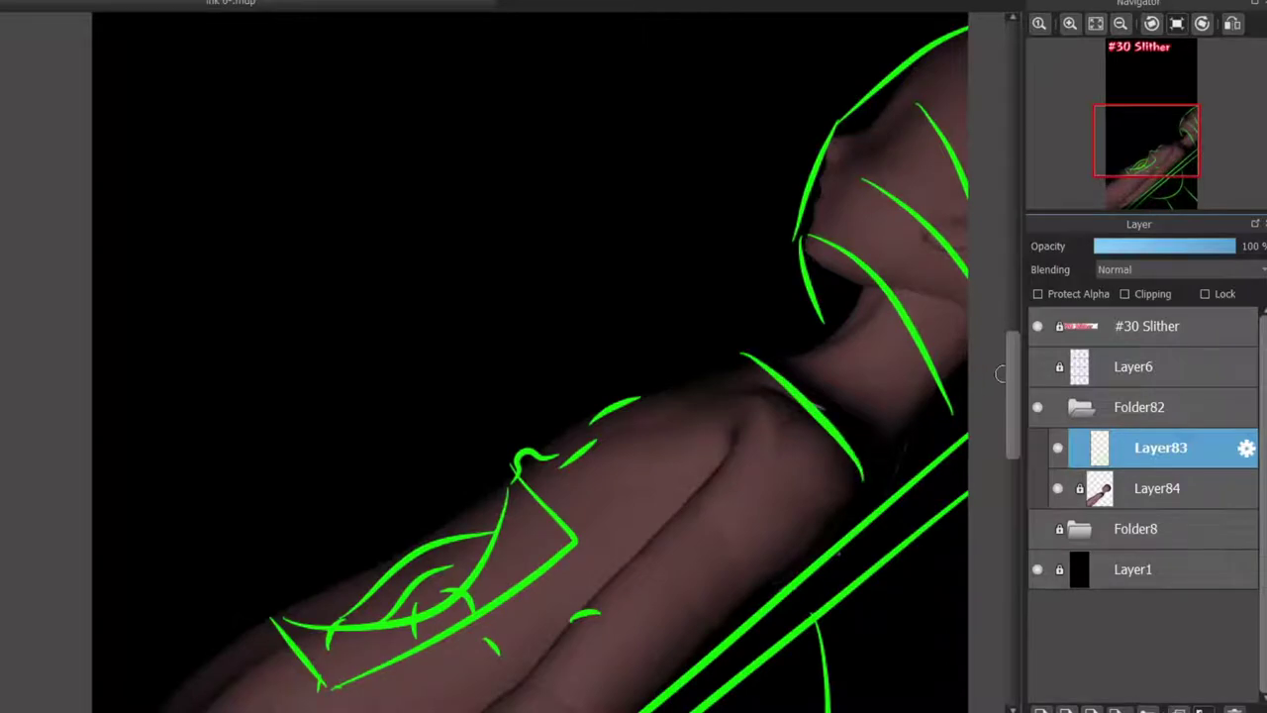
# Draw a curve over the shoulder and two joined curves running across the arm and down beside the forearm
pyautogui.scroll(-3, 626, 342)
pyautogui.moveTo(486, 501); pyautogui.dragTo(732, 439)
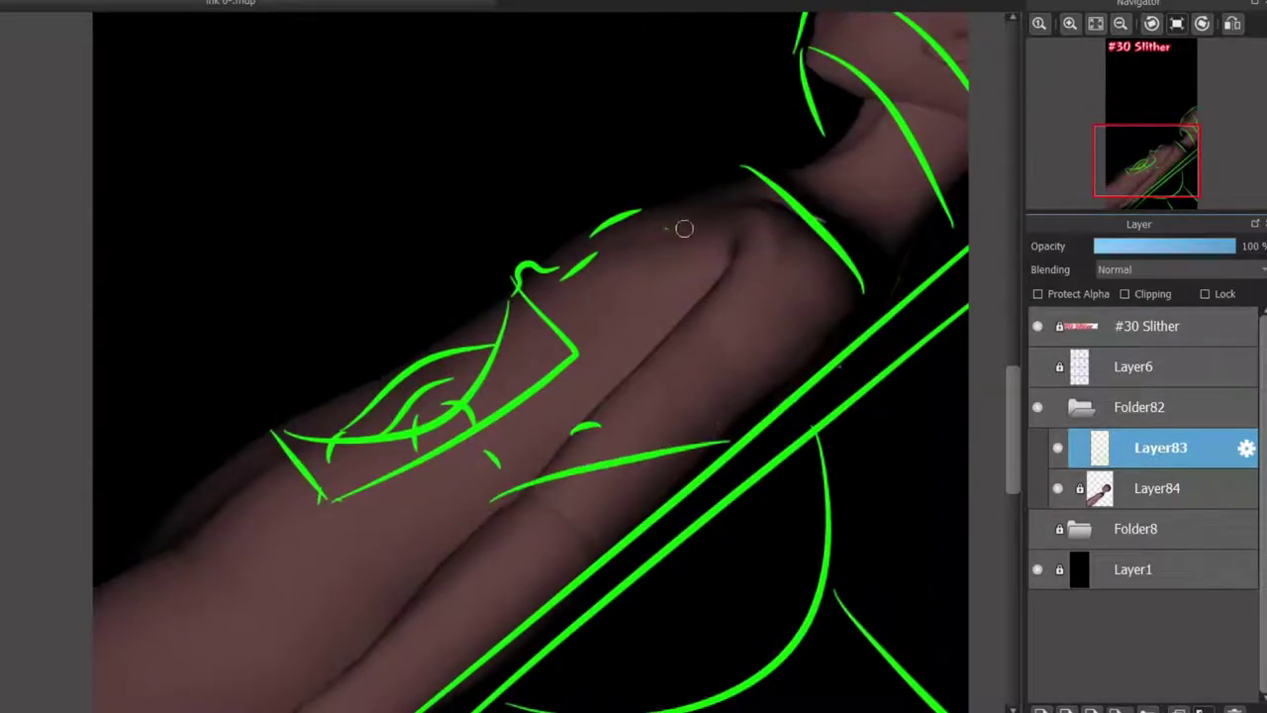
pyautogui.moveTo(673, 228); pyautogui.dragTo(777, 293)
pyautogui.scroll(-3, 463, 344)
pyautogui.moveTo(418, 392); pyautogui.dragTo(370, 475)
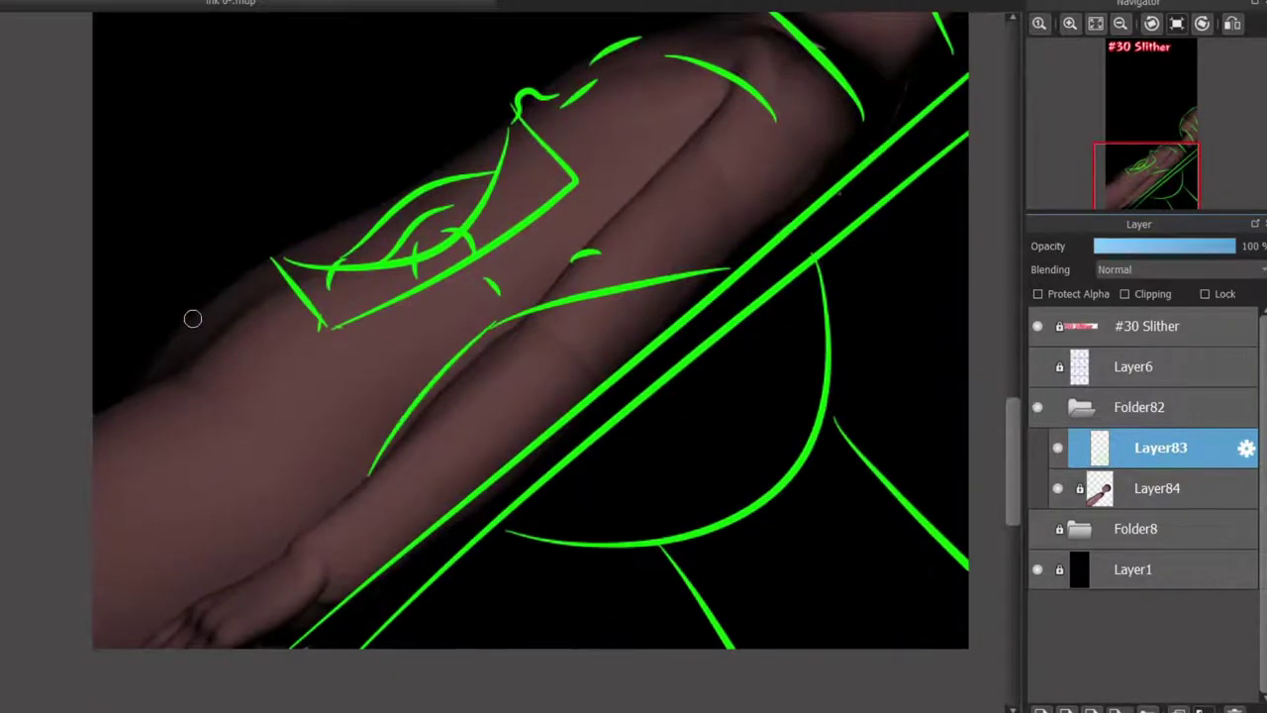
# Draw the contour line from the drape's lower corner along the body's outer edge to the canvas border
pyautogui.moveTo(192, 319); pyautogui.dragTo(138, 587)
pyautogui.hotkey('ctrl', 'z')
pyautogui.moveTo(265, 257); pyautogui.dragTo(89, 404)
pyautogui.moveTo(180, 423); pyautogui.dragTo(242, 560)
pyautogui.hotkey('ctrl', 'z')
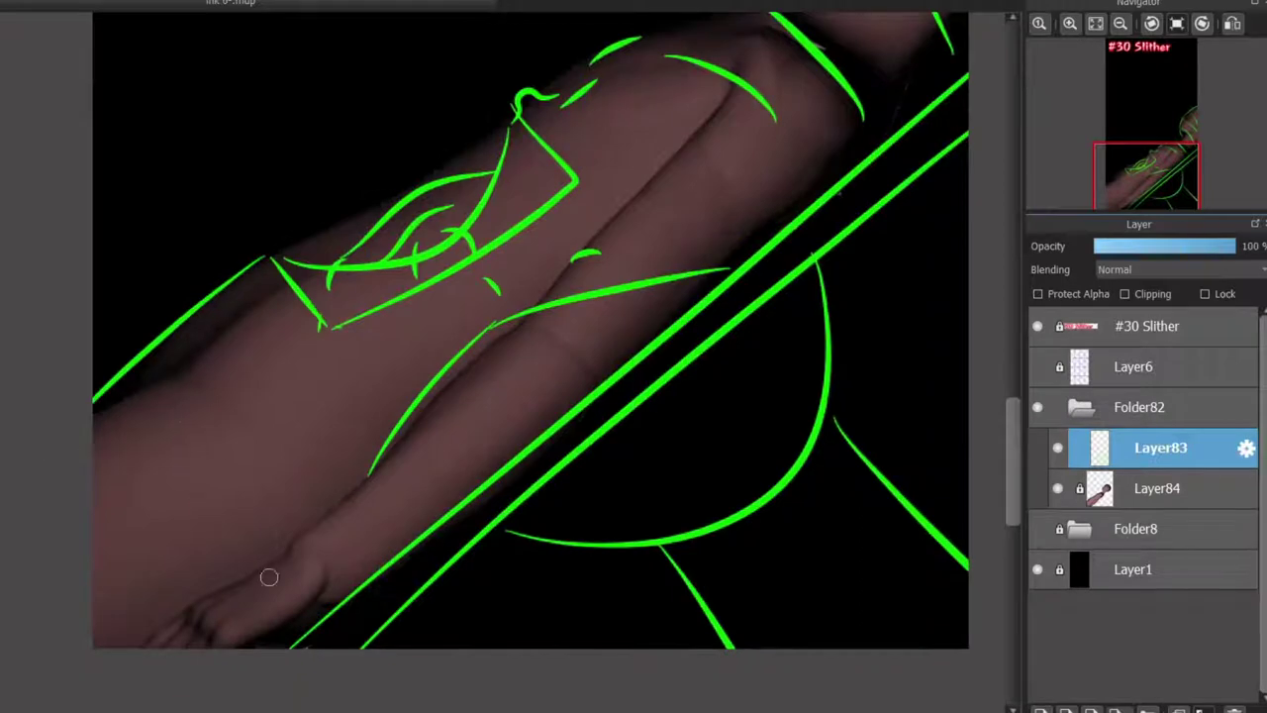
# Sketch a double curved cuff around the figure's wrist with an angled strap beside it
pyautogui.moveTo(299, 523); pyautogui.dragTo(366, 582)
pyautogui.moveTo(303, 533); pyautogui.dragTo(352, 579)
pyautogui.moveTo(300, 524)
pyautogui.mouseDown()
pyautogui.moveTo(378, 512)
pyautogui.moveTo(354, 538)
pyautogui.moveTo(369, 572)
pyautogui.mouseUp()
pyautogui.hotkey('ctrl', 'z')
pyautogui.hotkey('ctrl', 'z')
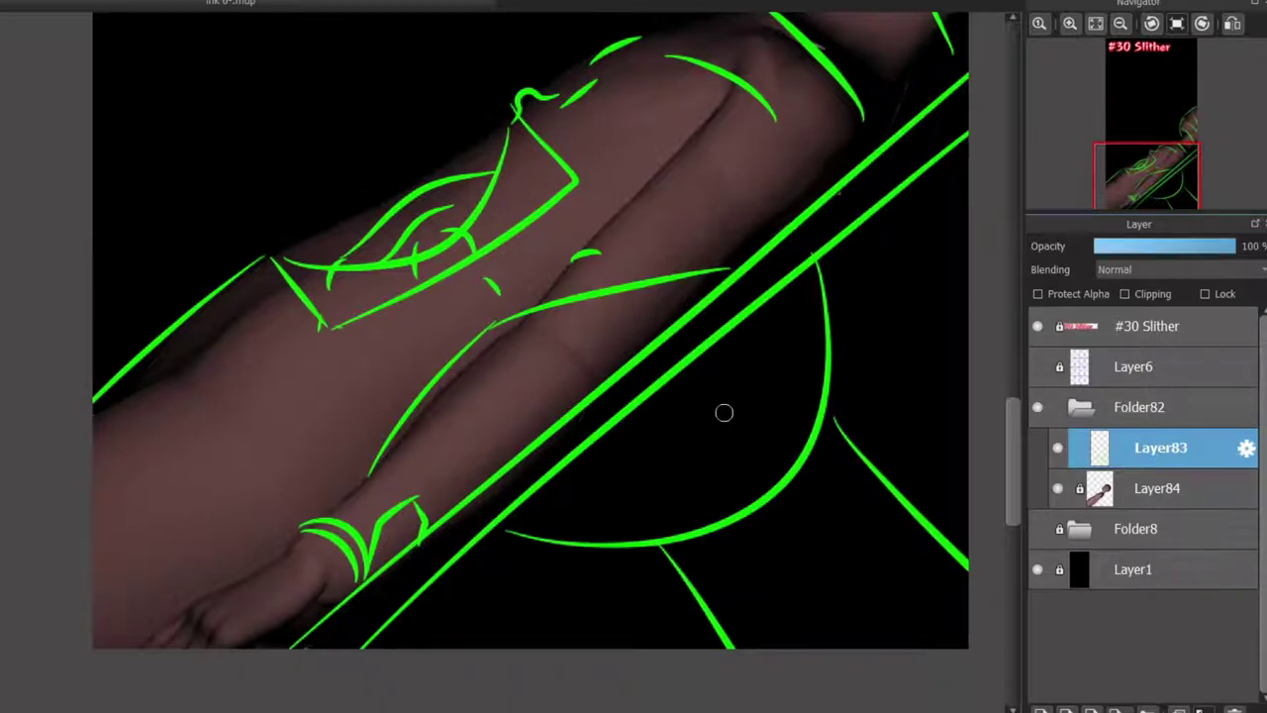
# Draw an ellipse in the black area above the torso, with two lines tapering from it to a hooked tip
pyautogui.scroll(5, 657, 440)
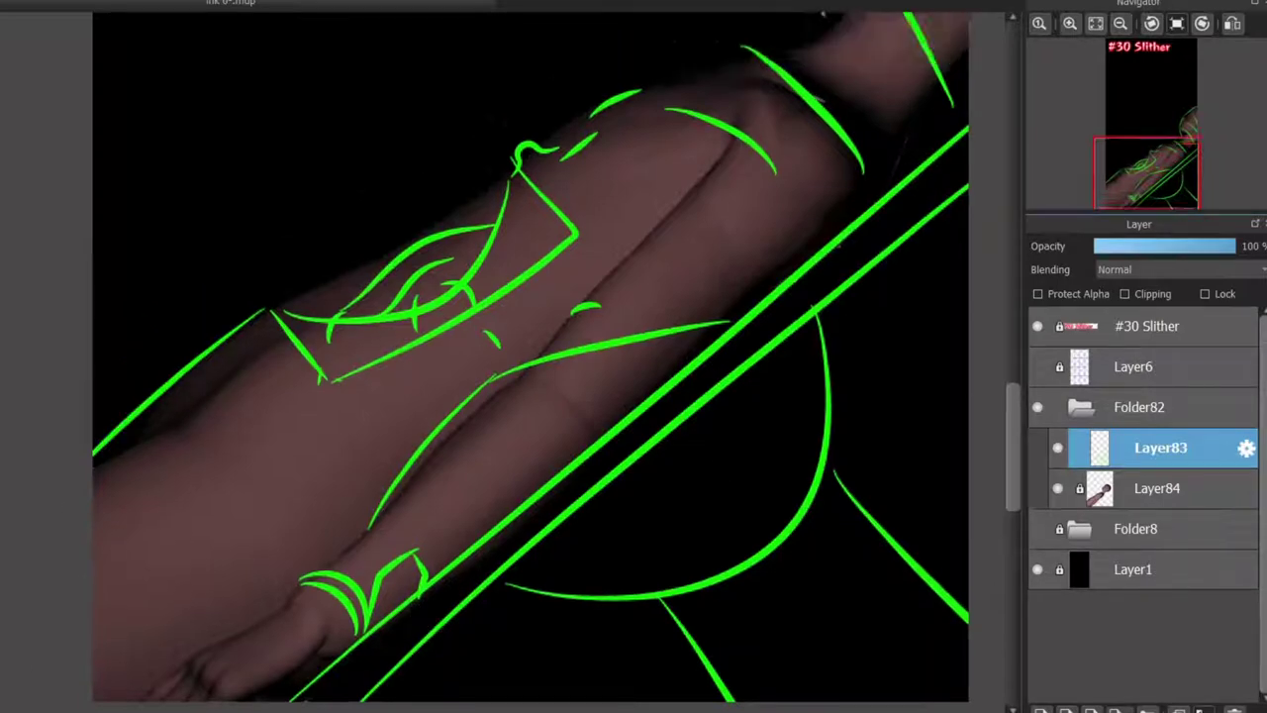
pyautogui.moveTo(81, 285); pyautogui.dragTo(243, 369)
pyautogui.hotkey('ctrl', 'z')
pyautogui.moveTo(213, 441)
pyautogui.mouseDown()
pyautogui.moveTo(248, 407)
pyautogui.moveTo(211, 436)
pyautogui.mouseUp()
pyautogui.hotkey('ctrl', 'z')
pyautogui.moveTo(207, 412)
pyautogui.mouseDown()
pyautogui.moveTo(221, 514)
pyautogui.moveTo(215, 405)
pyautogui.moveTo(401, 504)
pyautogui.mouseUp()
pyautogui.moveTo(238, 512)
pyautogui.mouseDown()
pyautogui.moveTo(366, 523)
pyautogui.moveTo(387, 508)
pyautogui.moveTo(400, 548)
pyautogui.moveTo(385, 515)
pyautogui.moveTo(414, 546)
pyautogui.mouseUp()
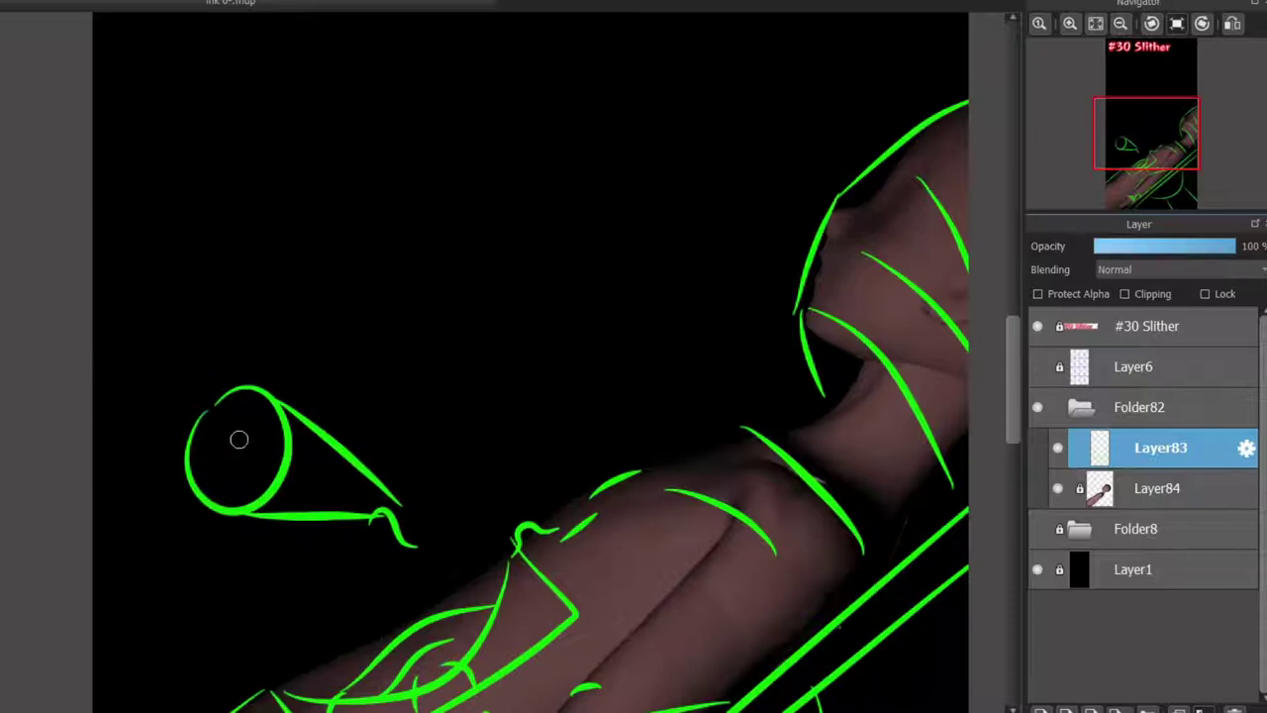
# Add a two-line arm from the ellipse to the canvas border, an inner circle and outer curves along the taper
pyautogui.moveTo(218, 424); pyautogui.dragTo(93, 337)
pyautogui.moveTo(92, 411); pyautogui.dragTo(198, 461)
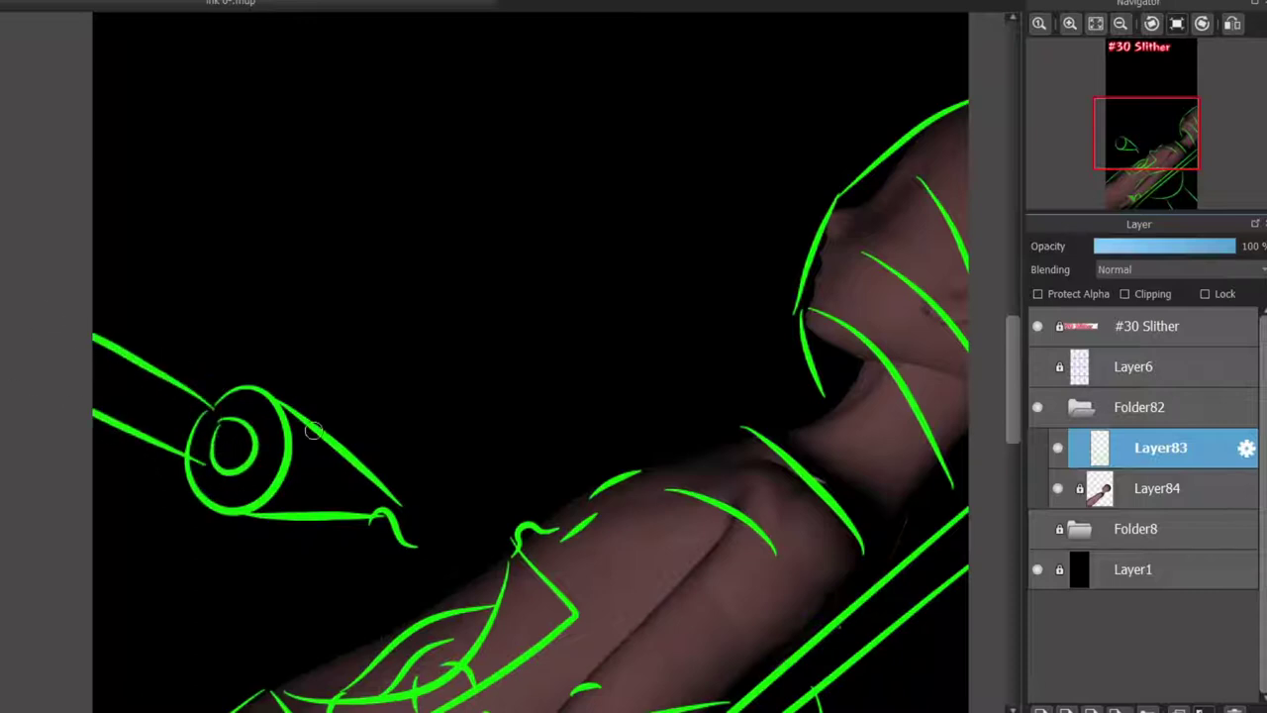
pyautogui.moveTo(267, 388)
pyautogui.mouseDown()
pyautogui.moveTo(401, 488)
pyautogui.moveTo(375, 525)
pyautogui.moveTo(236, 523)
pyautogui.mouseUp()
# Draw a straight line along the crease between the torso and the upper arm
pyautogui.moveTo(1012, 354); pyautogui.dragTo(1012, 400)
pyautogui.moveTo(606, 429); pyautogui.dragTo(730, 313)
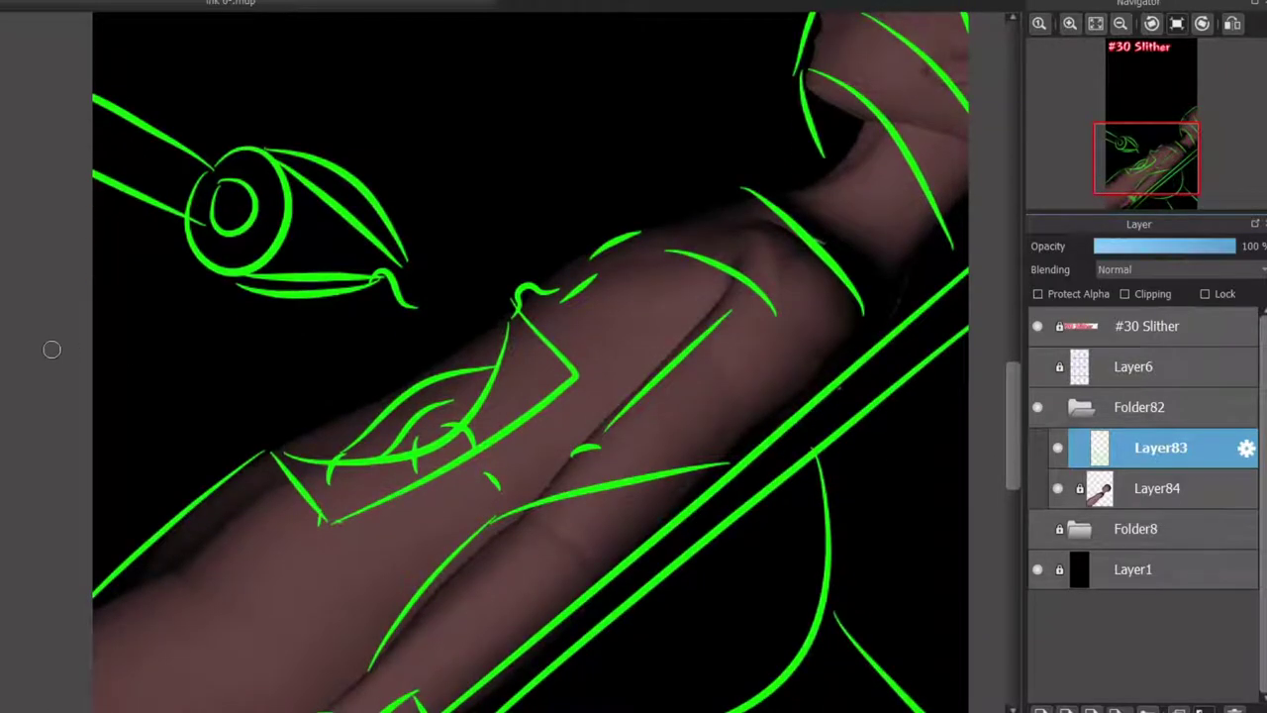
pyautogui.scroll(-2, 407, 398)
pyautogui.scroll(2, 399, 328)
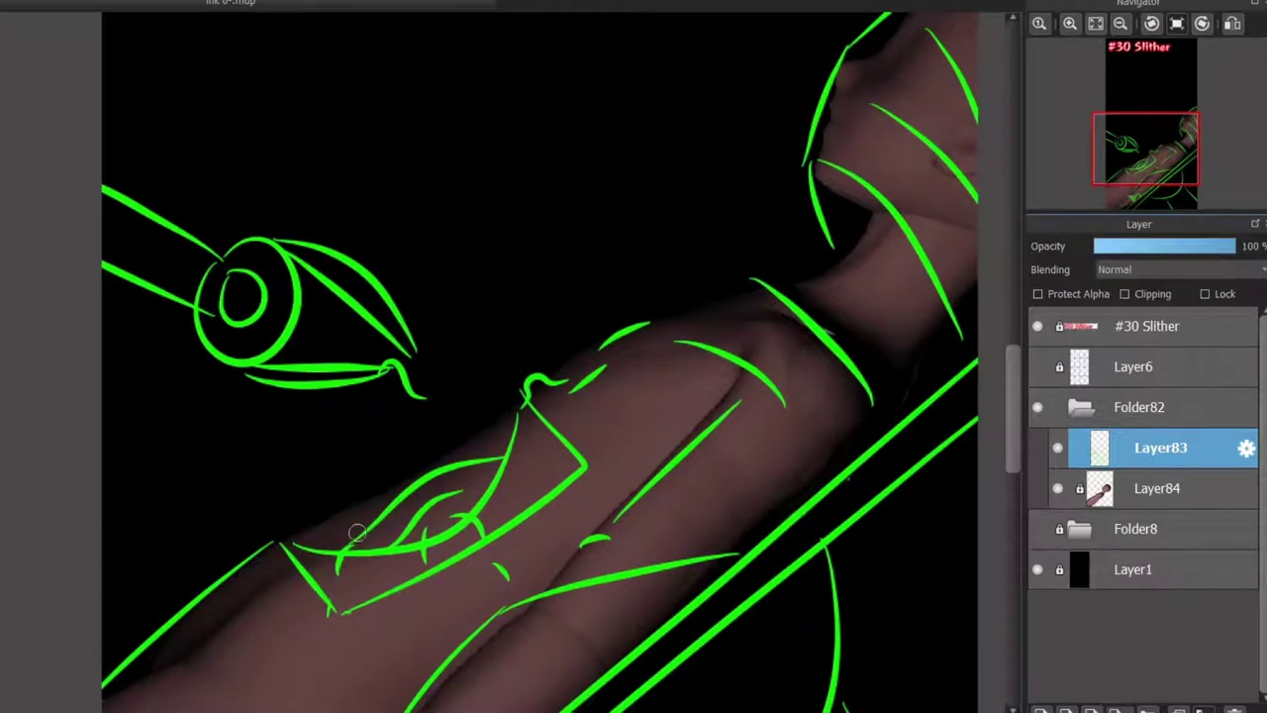
# Add two small hooks above the torso opening and short strokes along the neck and under the chin
pyautogui.moveTo(823, 311)
pyautogui.mouseDown()
pyautogui.moveTo(677, 411)
pyautogui.moveTo(745, 338)
pyautogui.mouseUp()
pyautogui.hotkey('ctrl', 'z')
pyautogui.moveTo(645, 402)
pyautogui.mouseDown()
pyautogui.moveTo(723, 309)
pyautogui.moveTo(673, 351)
pyautogui.mouseUp()
pyautogui.moveTo(663, 266); pyautogui.dragTo(714, 294)
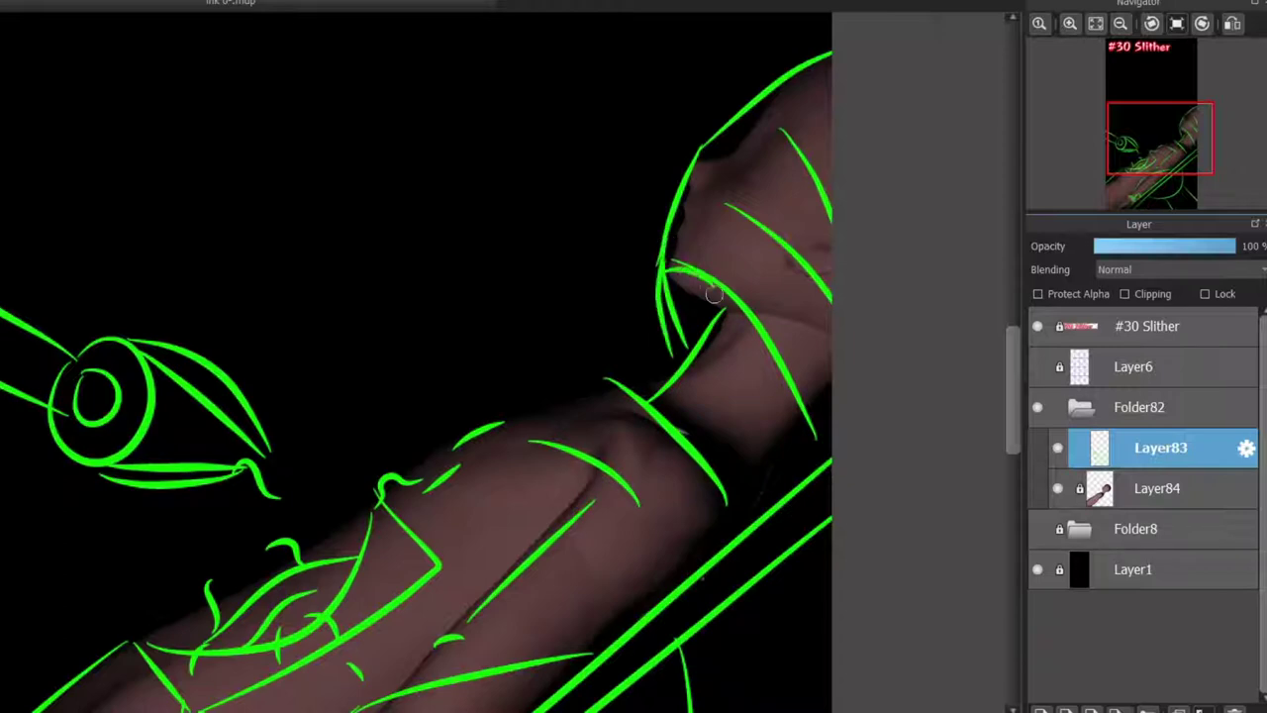
# Sketch a rectangular window in the black area above the pointed device, starting at the canvas border
pyautogui.moveTo(1011, 416); pyautogui.dragTo(1011, 338)
pyautogui.scroll(-3, 376, 398)
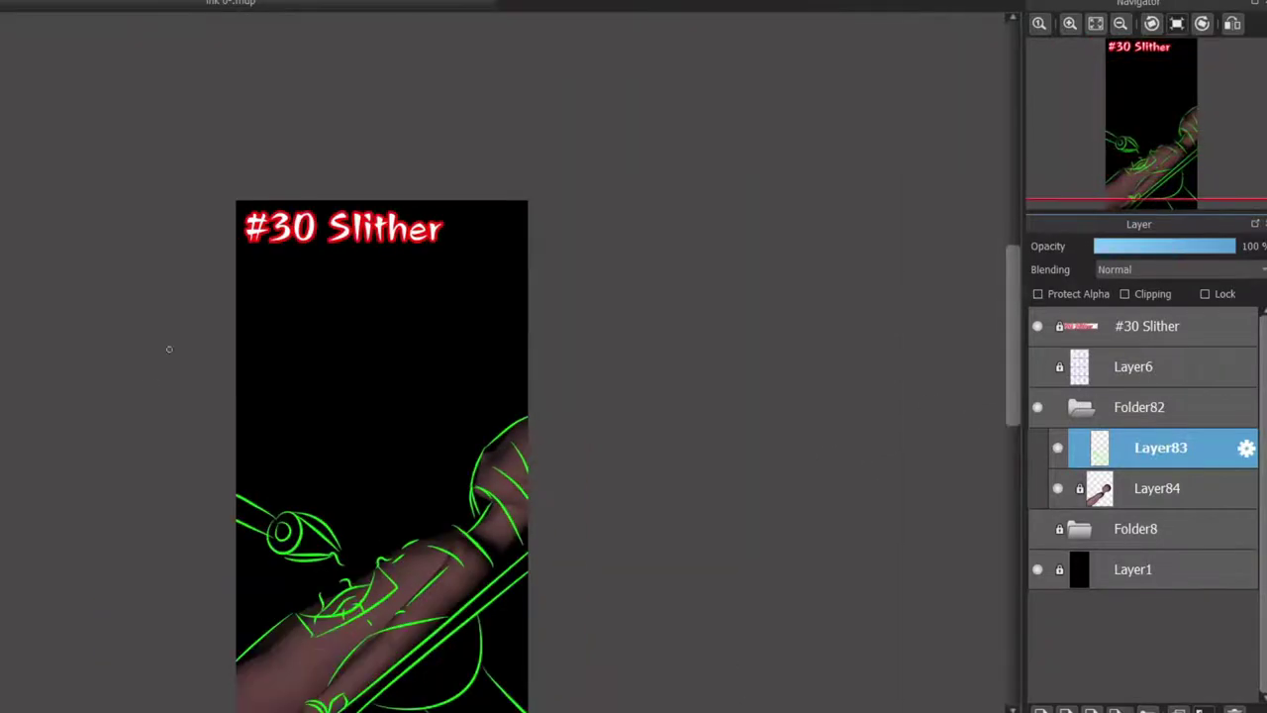
pyautogui.moveTo(372, 352); pyautogui.dragTo(257, 451)
pyautogui.scroll(3, 277, 492)
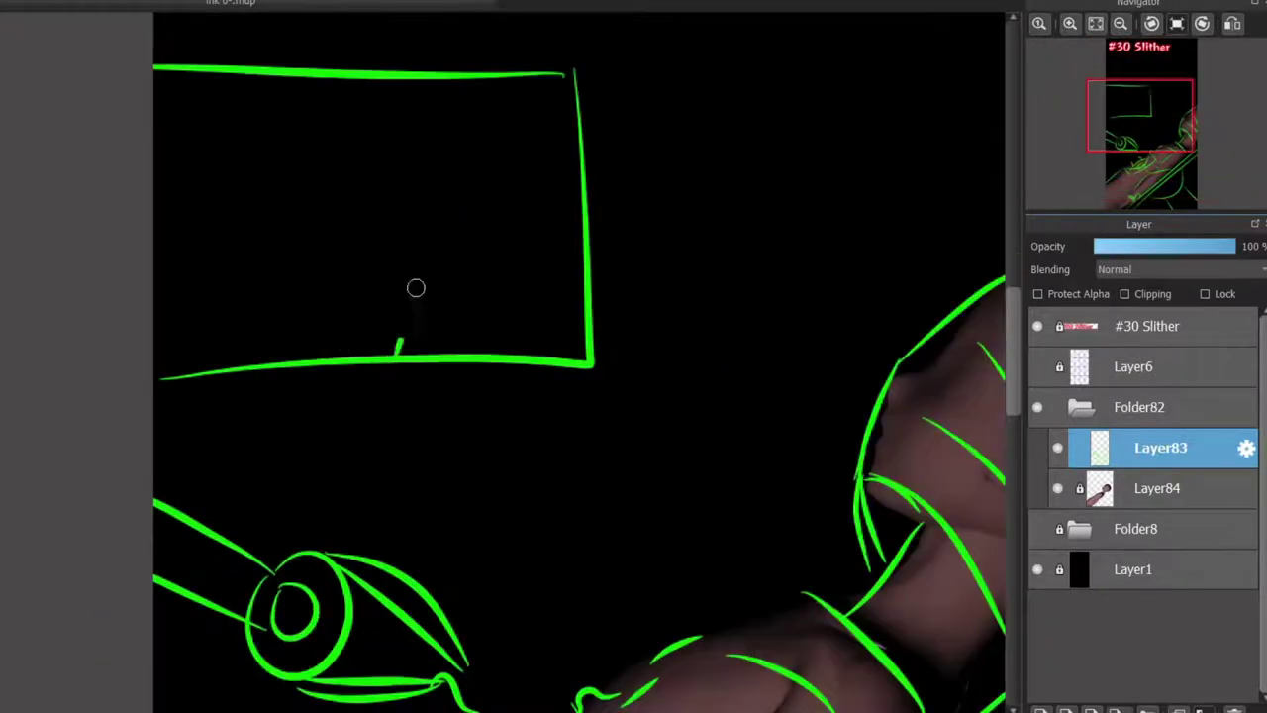
# Draw two simple standing figures with rounded heads inside the rectangular window
pyautogui.moveTo(416, 288); pyautogui.dragTo(421, 260)
pyautogui.moveTo(419, 260)
pyautogui.mouseDown()
pyautogui.moveTo(458, 261)
pyautogui.moveTo(490, 354)
pyautogui.mouseUp()
pyautogui.hotkey('ctrl', 'z')
pyautogui.moveTo(269, 363)
pyautogui.mouseDown()
pyautogui.moveTo(283, 278)
pyautogui.moveTo(262, 279)
pyautogui.mouseUp()
pyautogui.moveTo(308, 354)
pyautogui.mouseDown()
pyautogui.moveTo(287, 270)
pyautogui.moveTo(289, 194)
pyautogui.mouseUp()
pyautogui.hotkey('ctrl', 'z')
pyautogui.moveTo(261, 276); pyautogui.dragTo(299, 271)
# Draw a short mark across the lower corner of the drape outline
pyautogui.click(1160, 160)
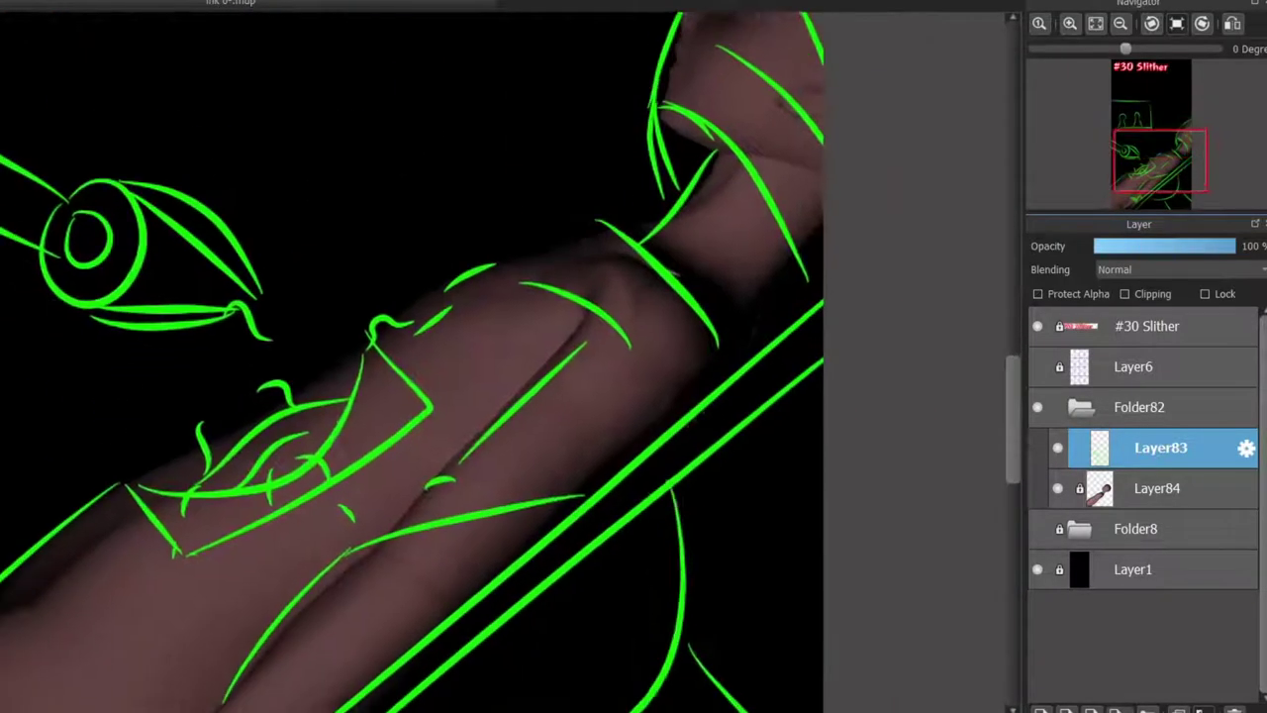
pyautogui.moveTo(1160, 161); pyautogui.dragTo(1150, 164)
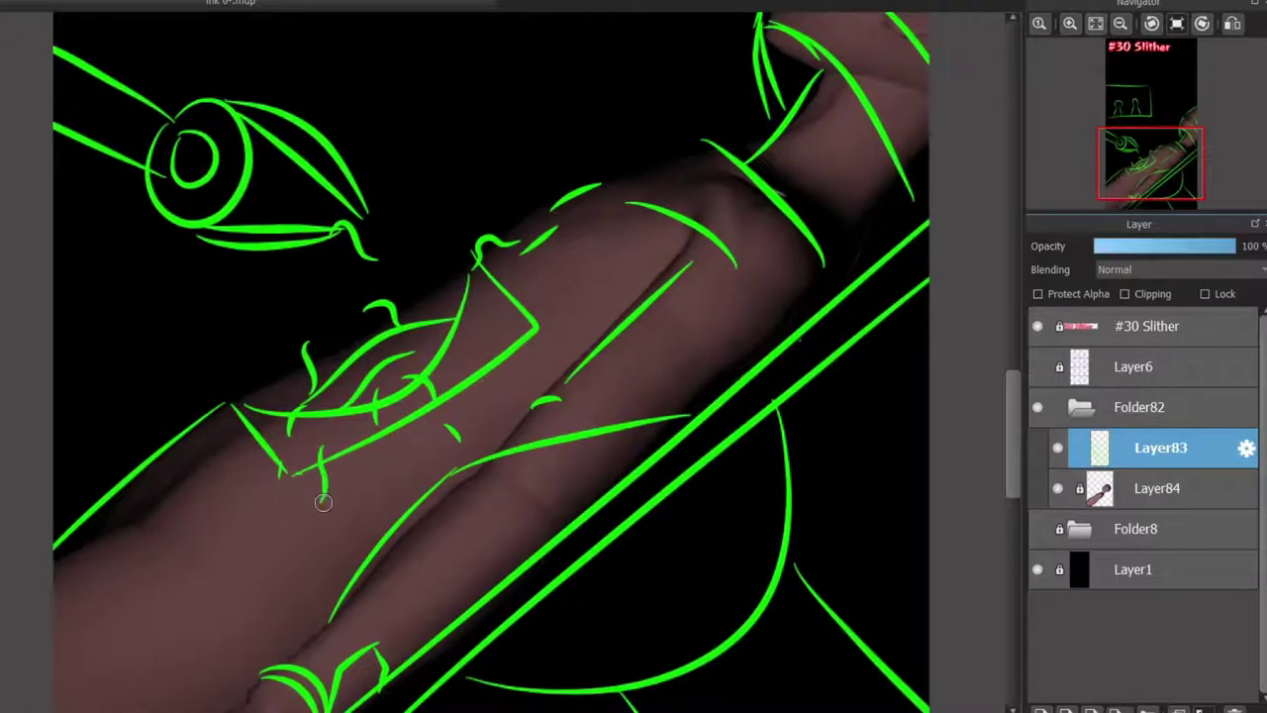
# Extend the window's upper and lower edges across the canvas as long curves and lengthen its side edge to meet them
pyautogui.moveTo(1011, 414)
pyautogui.mouseDown()
pyautogui.moveTo(1011, 445)
pyautogui.moveTo(1012, 310)
pyautogui.mouseUp()
pyautogui.moveTo(594, 159); pyautogui.dragTo(602, 218)
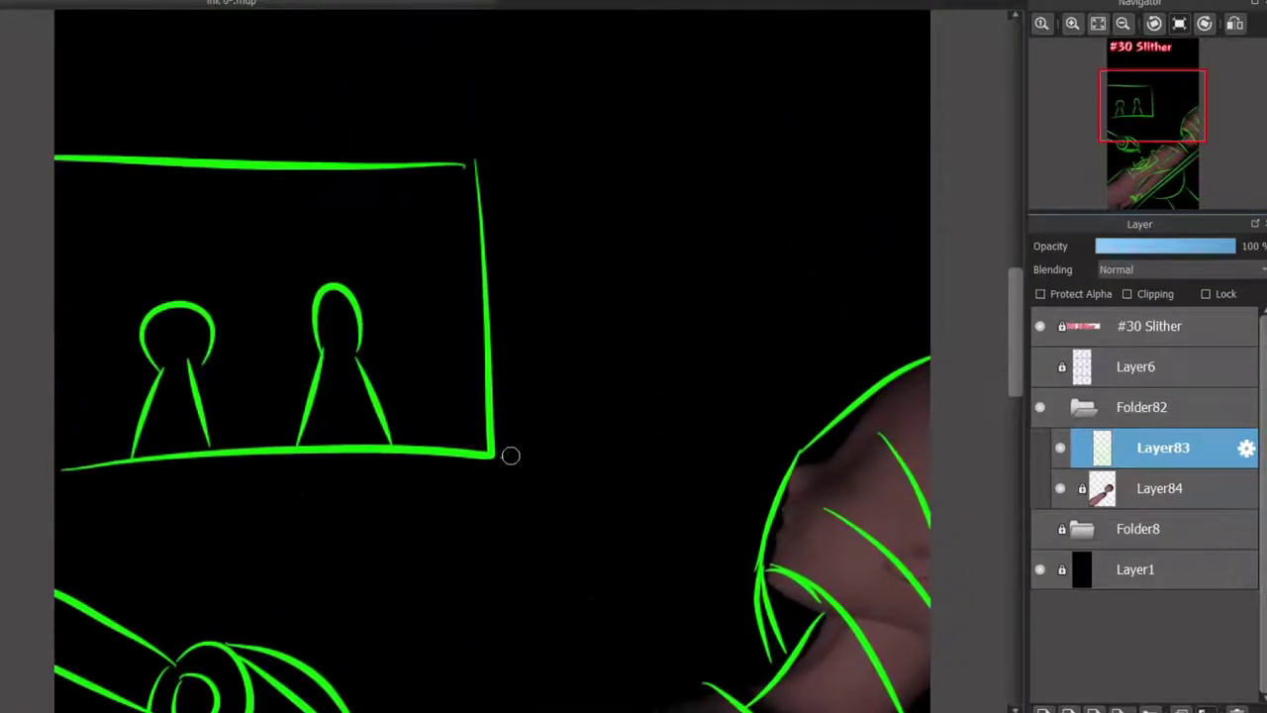
pyautogui.moveTo(506, 456); pyautogui.dragTo(838, 497)
pyautogui.hotkey('ctrl', 'z')
pyautogui.moveTo(492, 458); pyautogui.dragTo(580, 477)
pyautogui.moveTo(33, 494)
pyautogui.mouseDown()
pyautogui.moveTo(905, 473)
pyautogui.moveTo(637, 438)
pyautogui.moveTo(871, 480)
pyautogui.mouseUp()
pyautogui.hotkey('ctrl', 'z')
pyautogui.moveTo(33, 171); pyautogui.dragTo(934, 158)
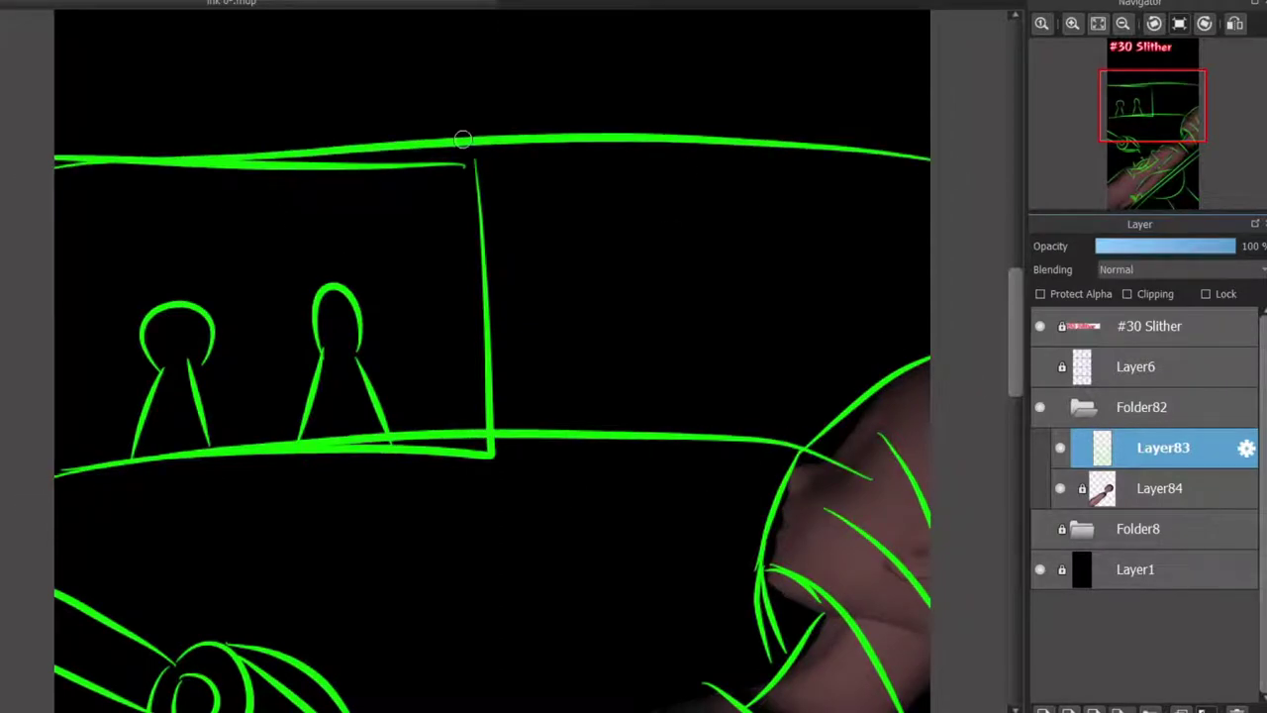
pyautogui.moveTo(475, 144); pyautogui.dragTo(483, 222)
# Add a short curved stroke along the forearm and a small mark near the hand
pyautogui.scroll(3, 509, 260)
pyautogui.scroll(-6, 509, 260)
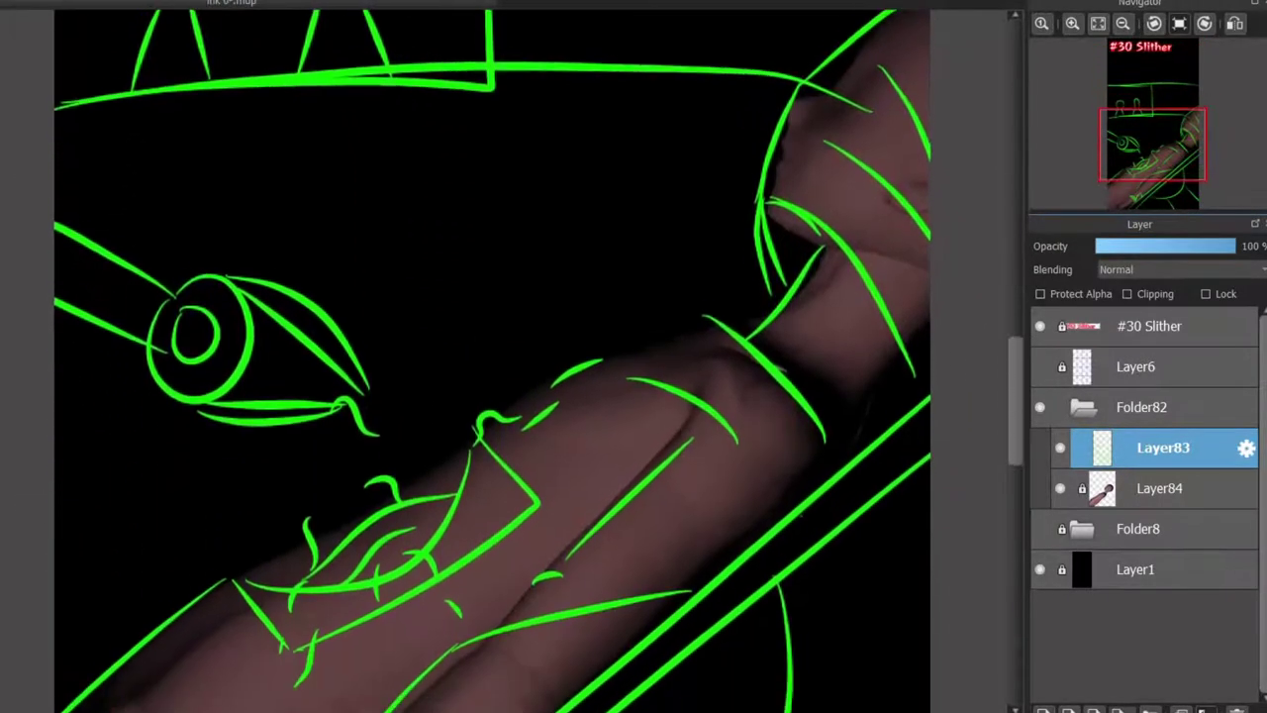
pyautogui.scroll(-2, 492, 360)
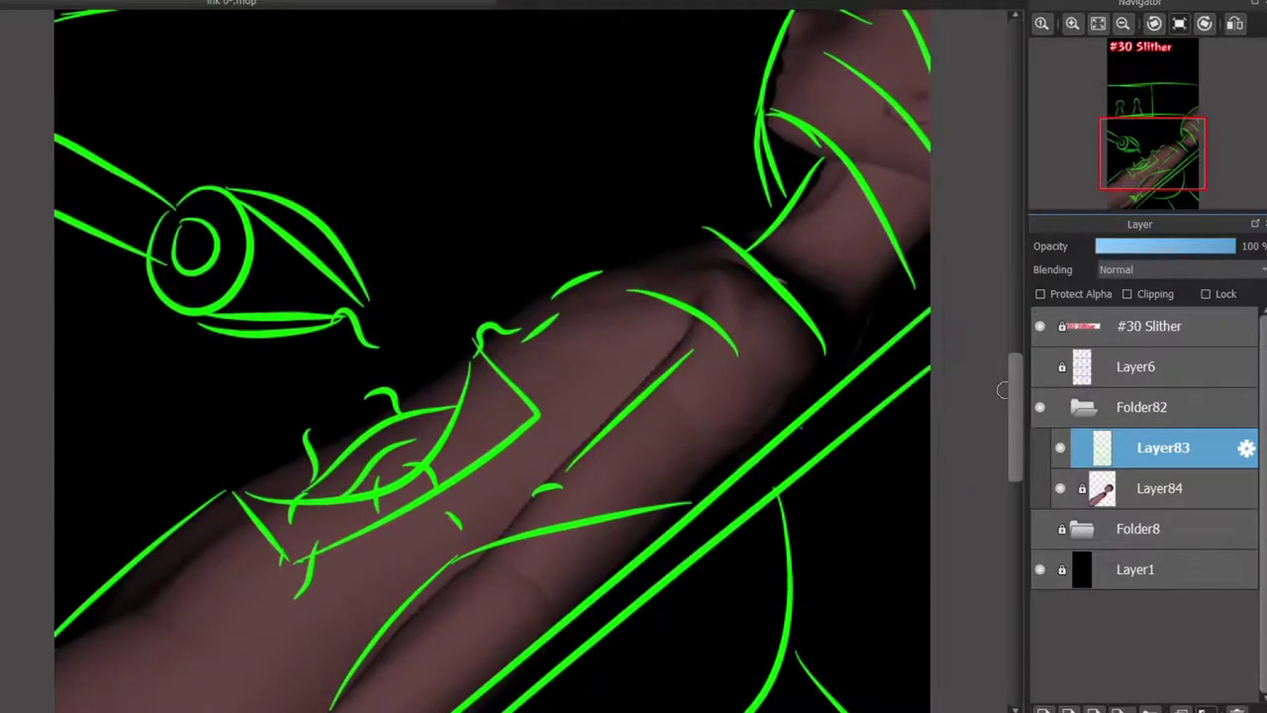
pyautogui.scroll(8, 466, 450)
pyautogui.scroll(-7, 465, 451)
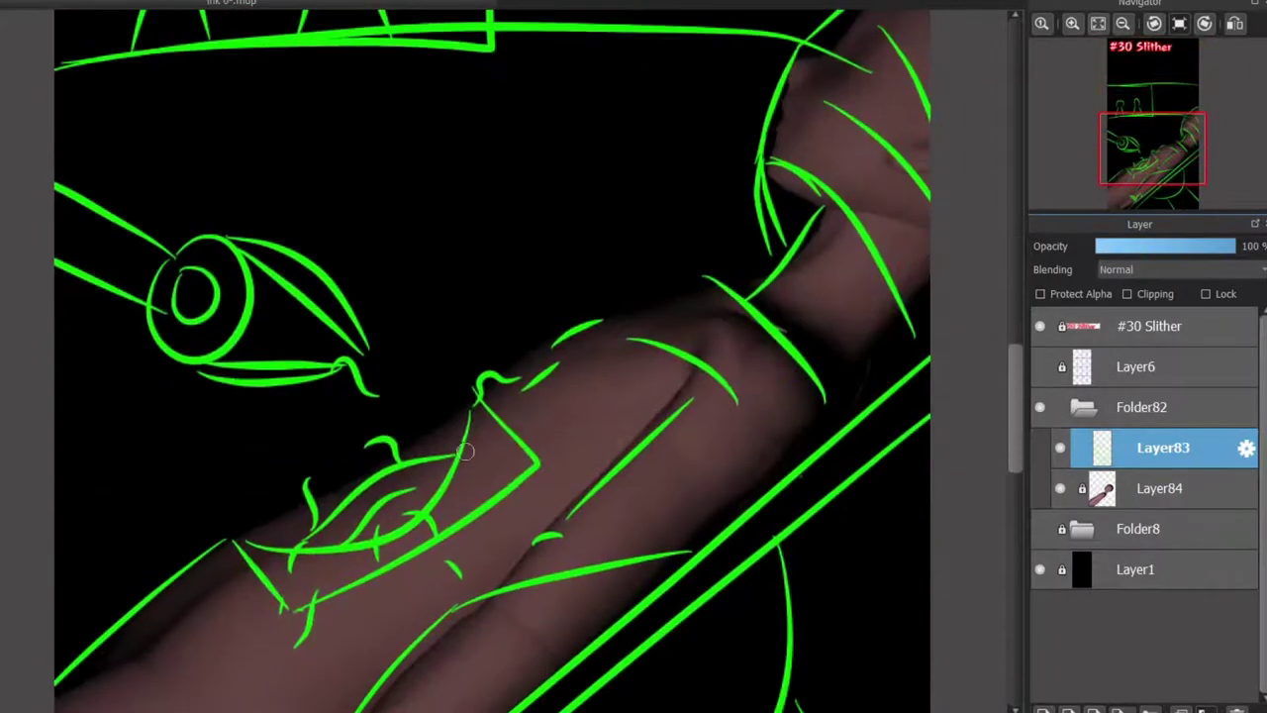
pyautogui.scroll(1, 473, 397)
pyautogui.scroll(-10, 758, 502)
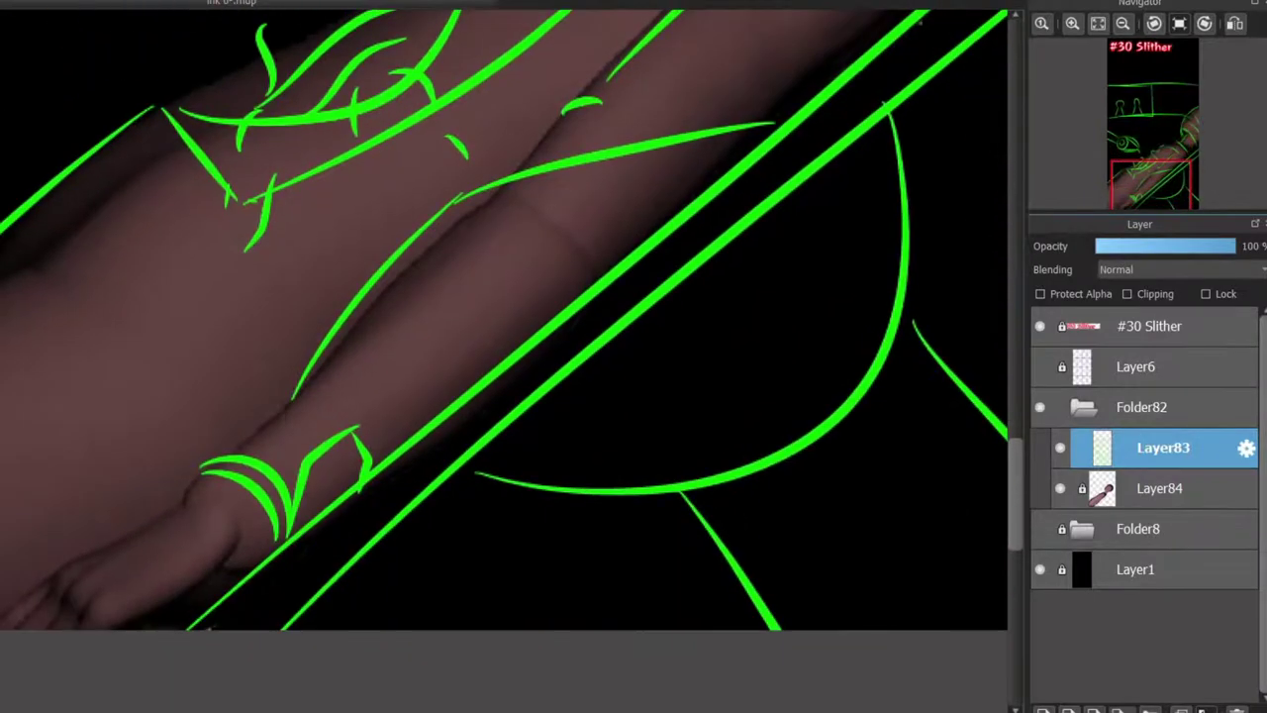
pyautogui.moveTo(433, 267); pyautogui.dragTo(364, 335)
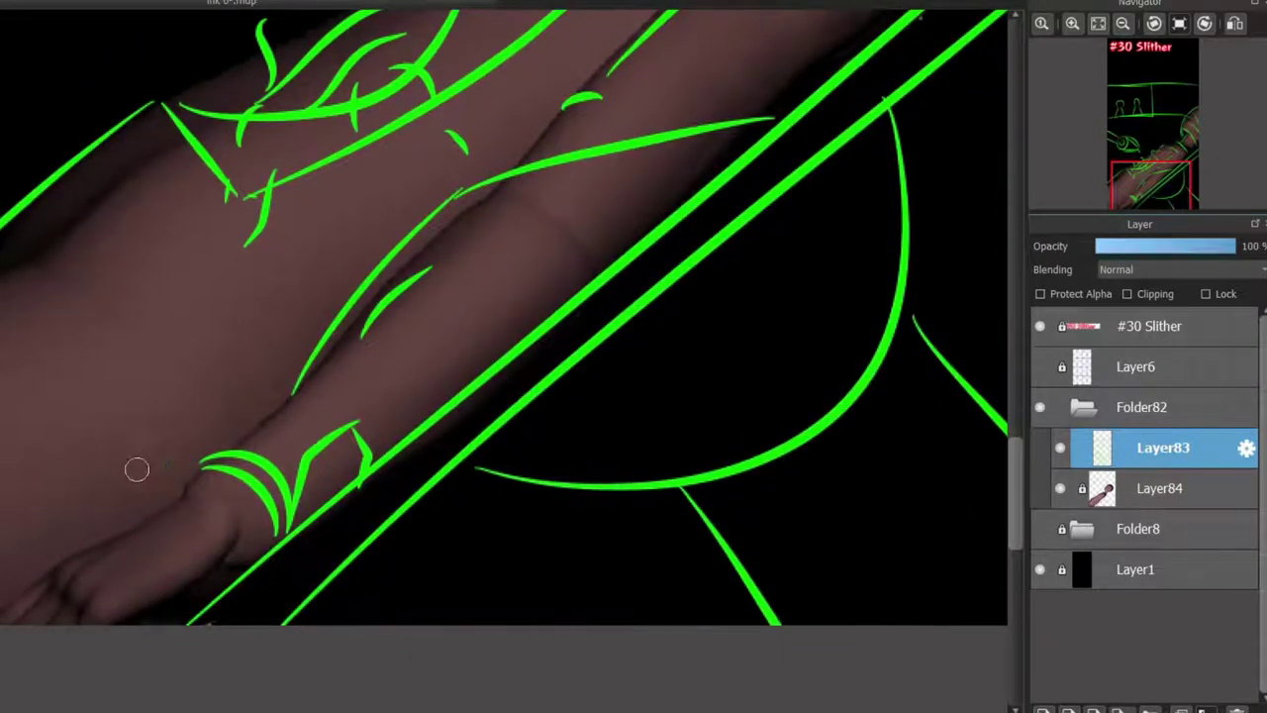
pyautogui.moveTo(141, 476); pyautogui.dragTo(163, 481)
# Draw the throat and back-of-neck lines down to the shoulder, and a long arc over the chest
pyautogui.scroll(9, 1000, 452)
pyautogui.scroll(3, 953, 368)
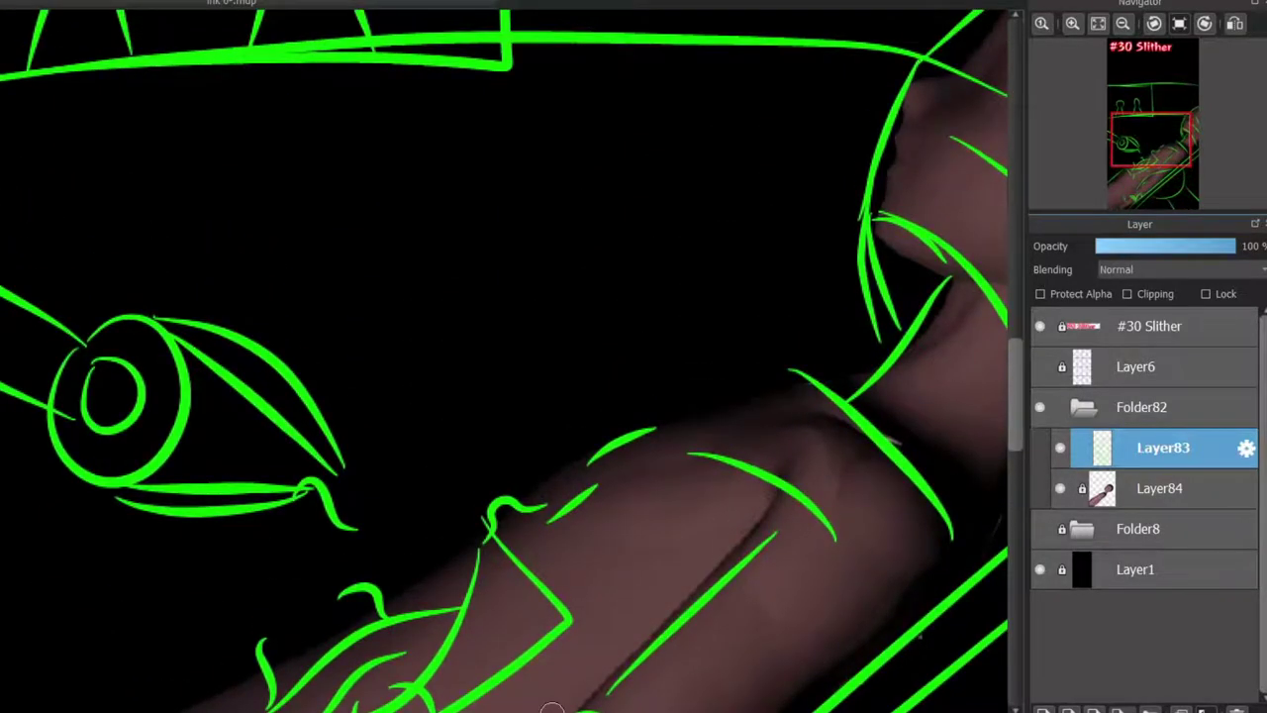
pyautogui.hscroll(7, 551, 707)
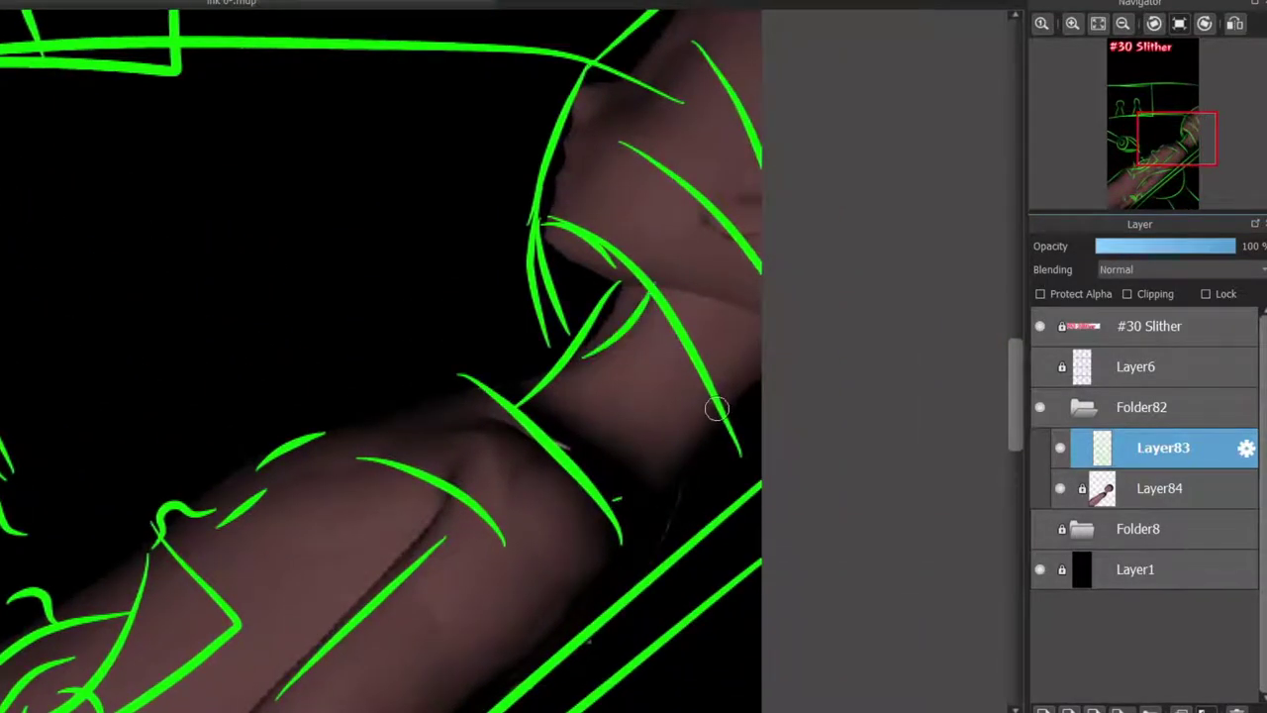
pyautogui.hotkey('ctrl', 'z')
pyautogui.moveTo(717, 406)
pyautogui.mouseDown()
pyautogui.moveTo(621, 528)
pyautogui.moveTo(610, 502)
pyautogui.moveTo(621, 524)
pyautogui.mouseUp()
pyautogui.hotkey('ctrl', 'z')
pyautogui.moveTo(637, 578); pyautogui.dragTo(617, 523)
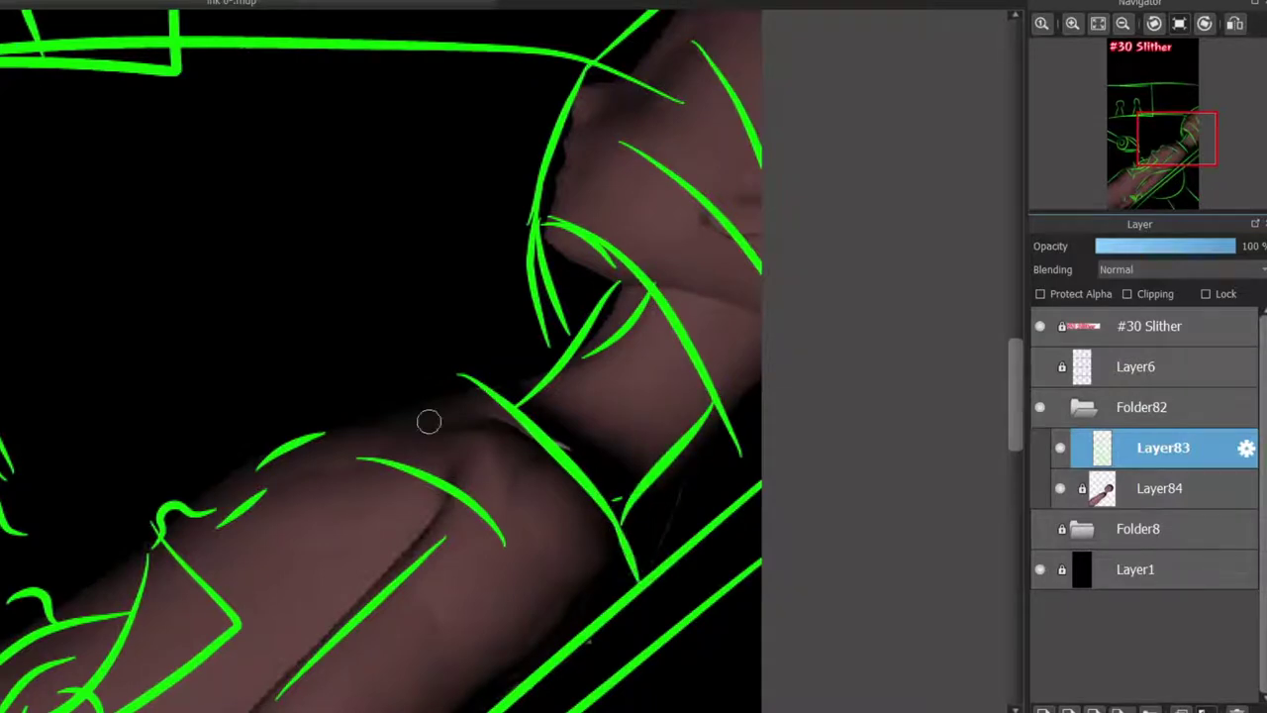
pyautogui.moveTo(138, 520); pyautogui.dragTo(458, 360)
# Trace the torso's upper contour with a long arc and add thick marks at the corners of the drape outline
pyautogui.hscroll(-9, 589, 692)
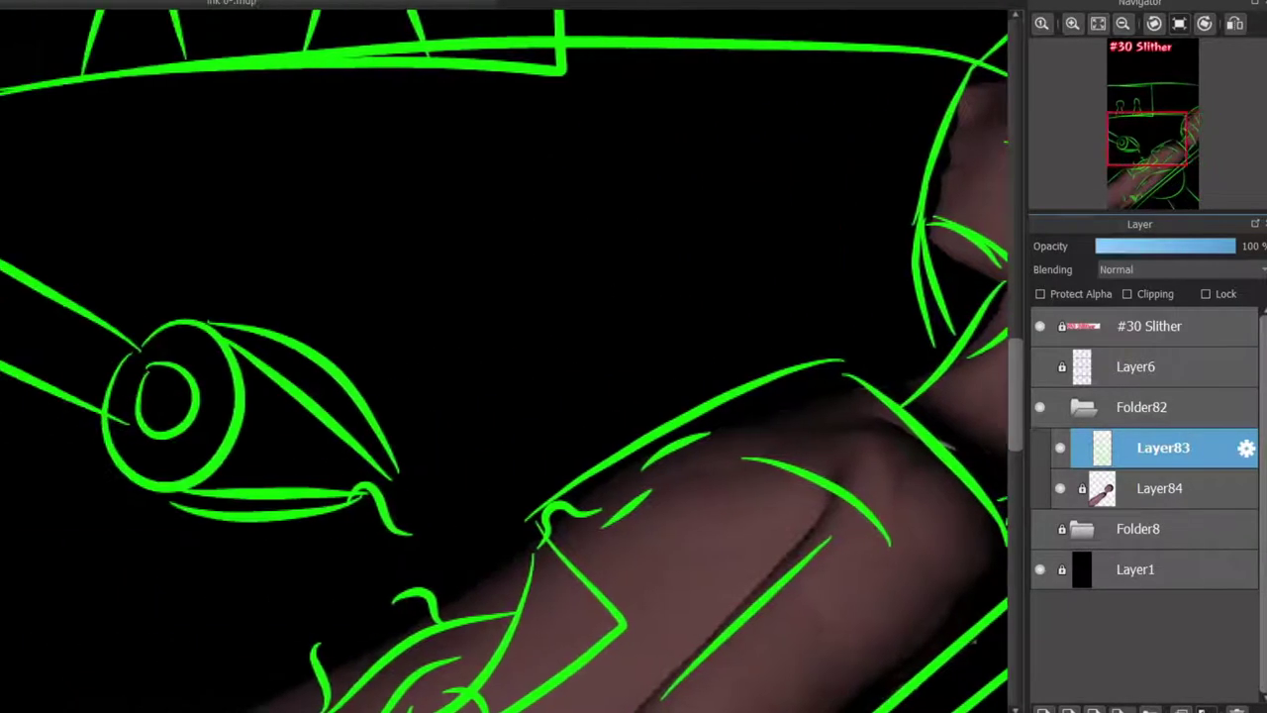
pyautogui.scroll(-6, 352, 386)
pyautogui.moveTo(596, 198); pyautogui.dragTo(588, 275)
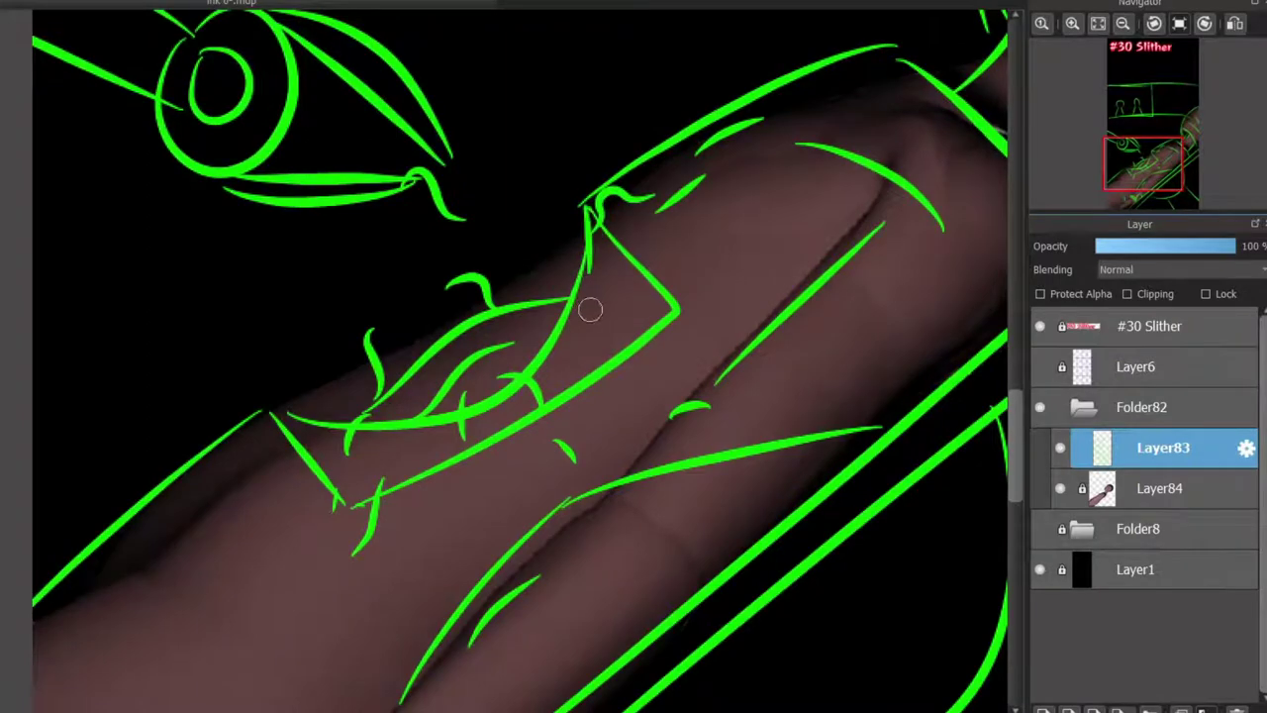
pyautogui.moveTo(717, 317); pyautogui.dragTo(643, 314)
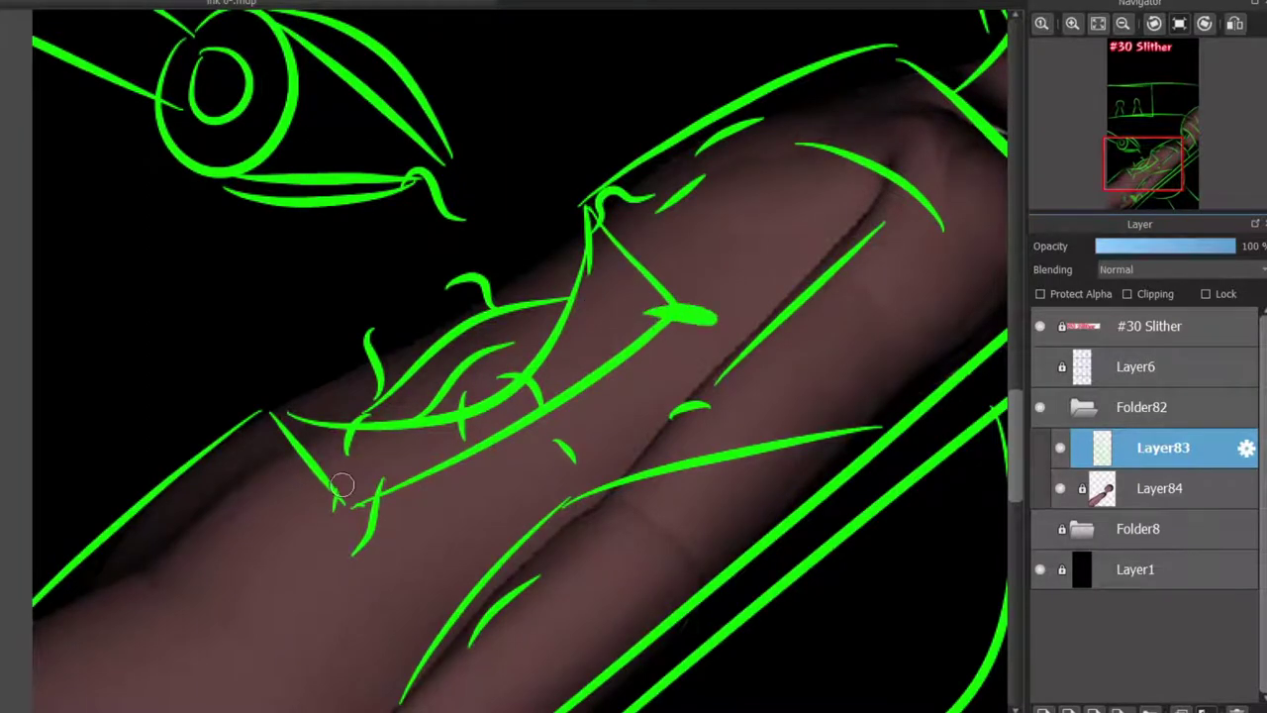
pyautogui.moveTo(341, 485); pyautogui.dragTo(330, 557)
# Sketch a smaller mechanical arm with a round lens and bent tip below the large one, its shaft running off the canvas
pyautogui.moveTo(1144, 164)
pyautogui.mouseDown()
pyautogui.moveTo(1142, 151)
pyautogui.moveTo(1148, 166)
pyautogui.mouseUp()
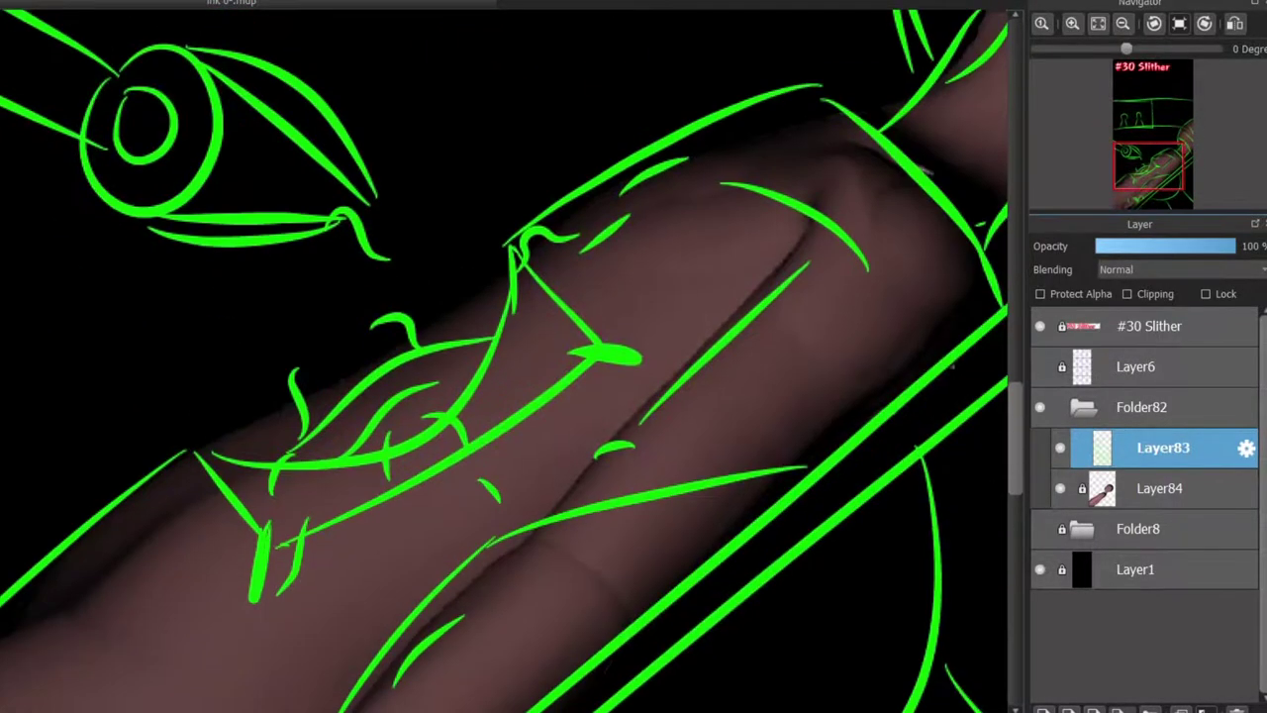
pyautogui.moveTo(205, 424)
pyautogui.mouseDown()
pyautogui.moveTo(173, 600)
pyautogui.moveTo(372, 507)
pyautogui.mouseUp()
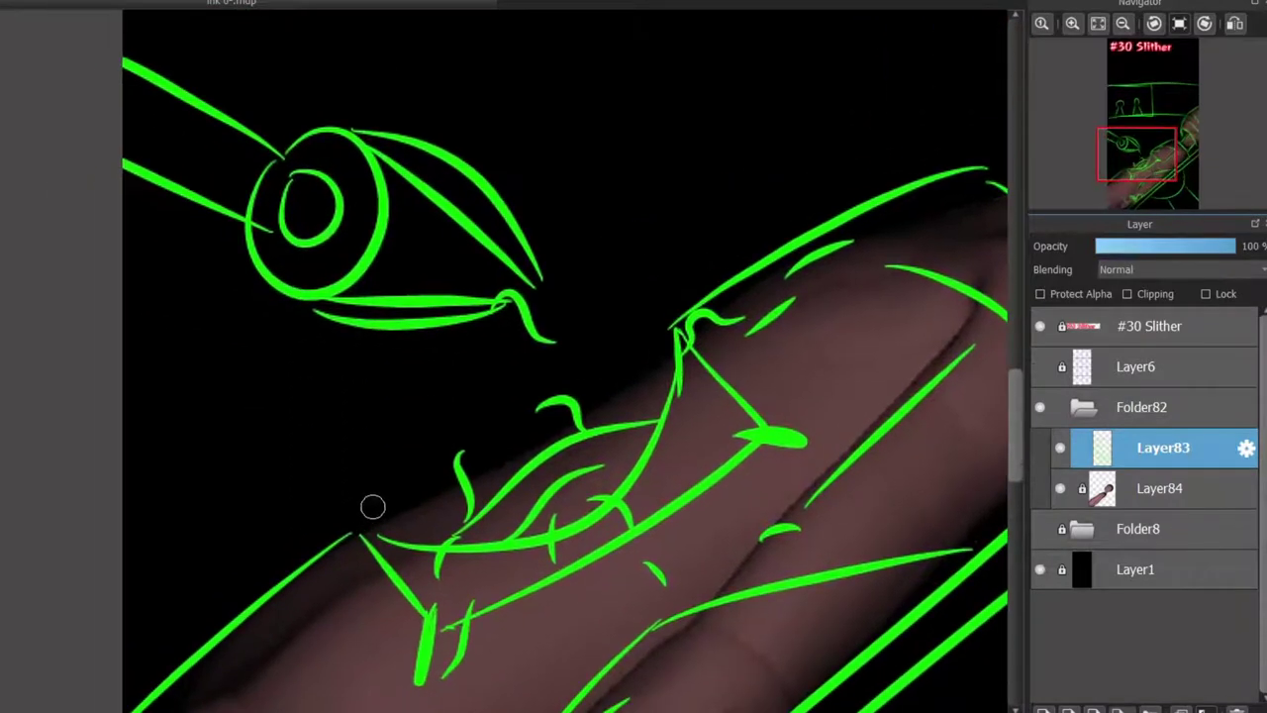
pyautogui.moveTo(287, 428)
pyautogui.mouseDown()
pyautogui.moveTo(311, 408)
pyautogui.moveTo(240, 445)
pyautogui.mouseUp()
pyautogui.hotkey('ctrl', 'z')
pyautogui.hotkey('ctrl', 'z')
pyautogui.moveTo(243, 387)
pyautogui.mouseDown()
pyautogui.moveTo(333, 419)
pyautogui.moveTo(376, 413)
pyautogui.moveTo(421, 510)
pyautogui.moveTo(122, 428)
pyautogui.mouseUp()
pyautogui.moveTo(227, 452); pyautogui.dragTo(123, 479)
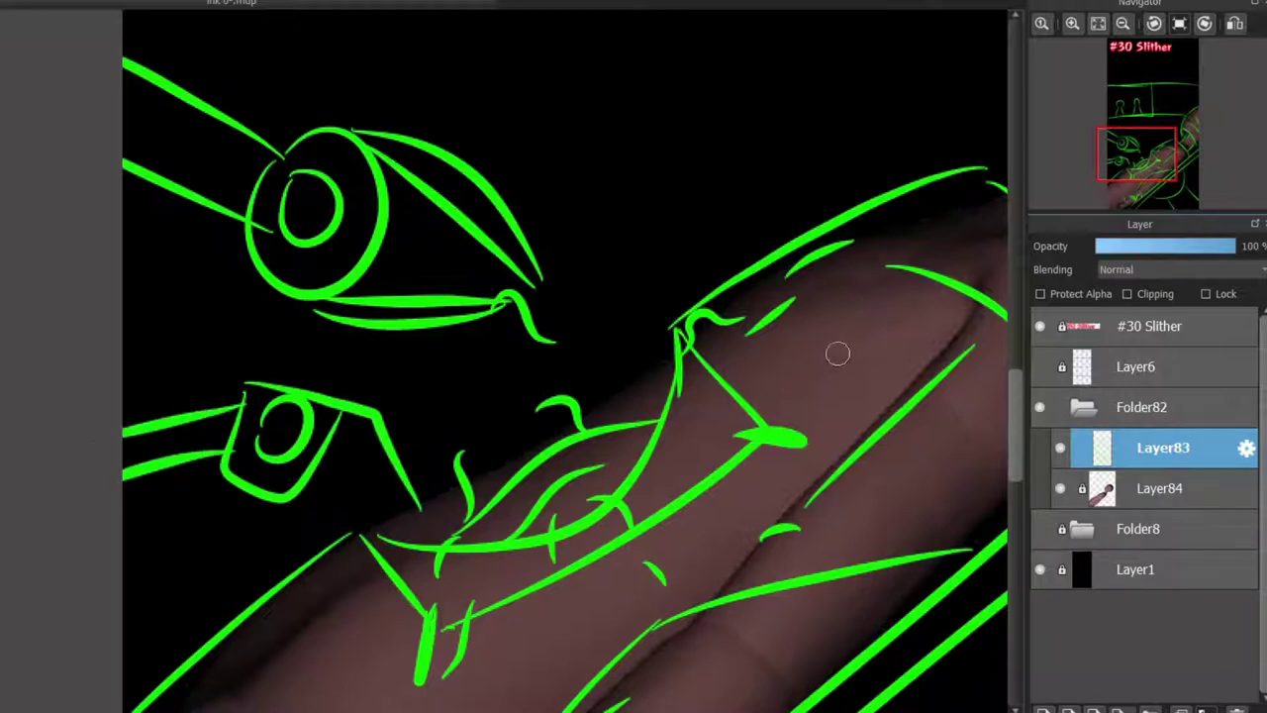
# Add three short dripping strokes beneath the lower jaw of the large mechanical arm
pyautogui.click(1135, 158)
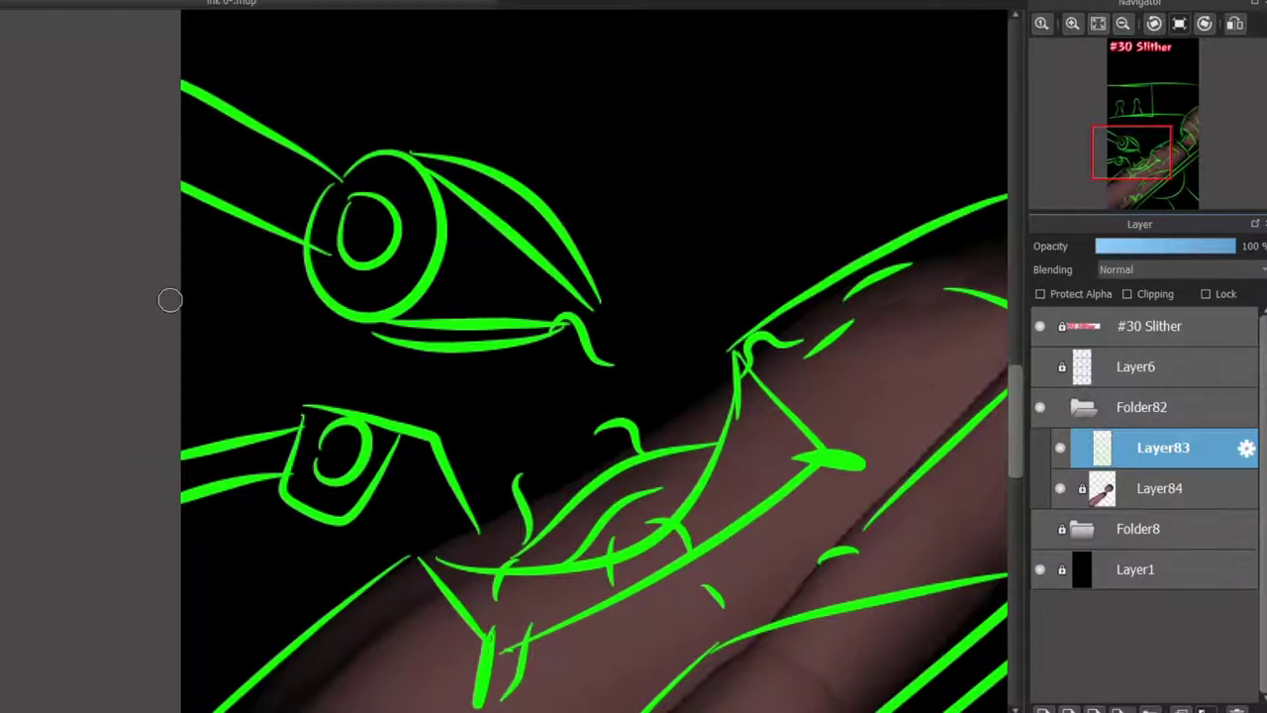
pyautogui.scroll(-2, 416, 450)
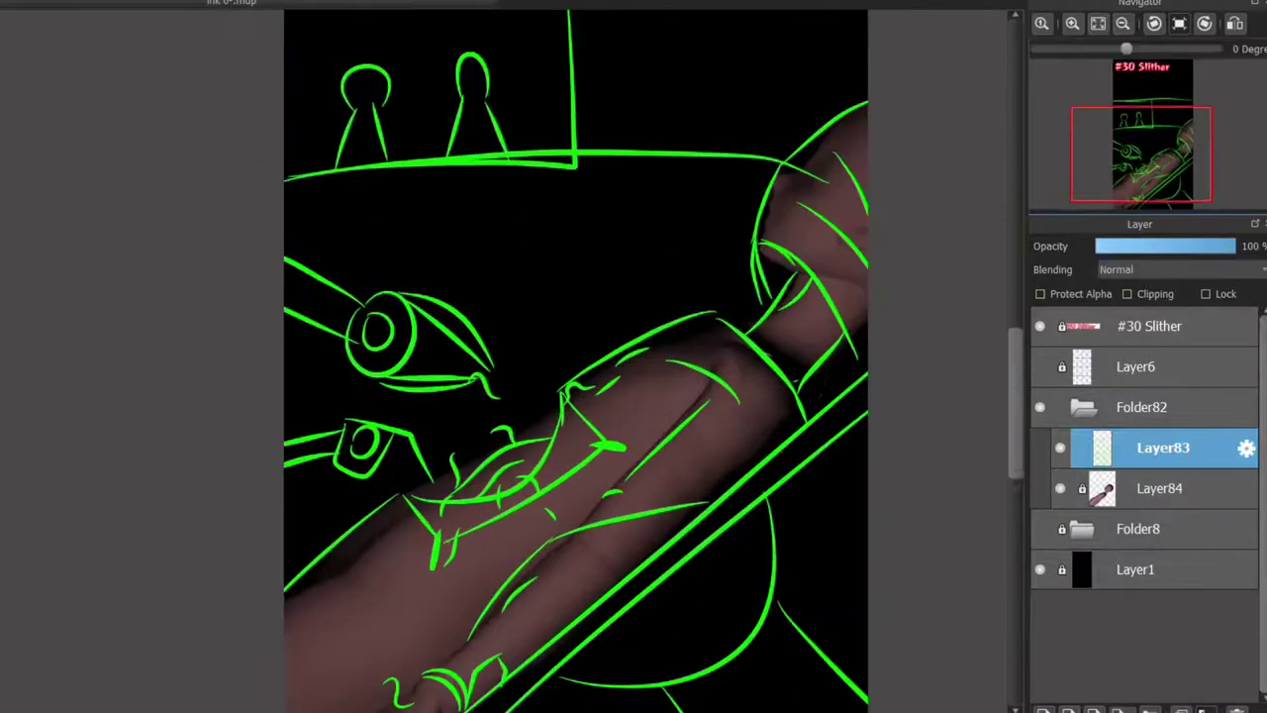
pyautogui.click(1149, 164)
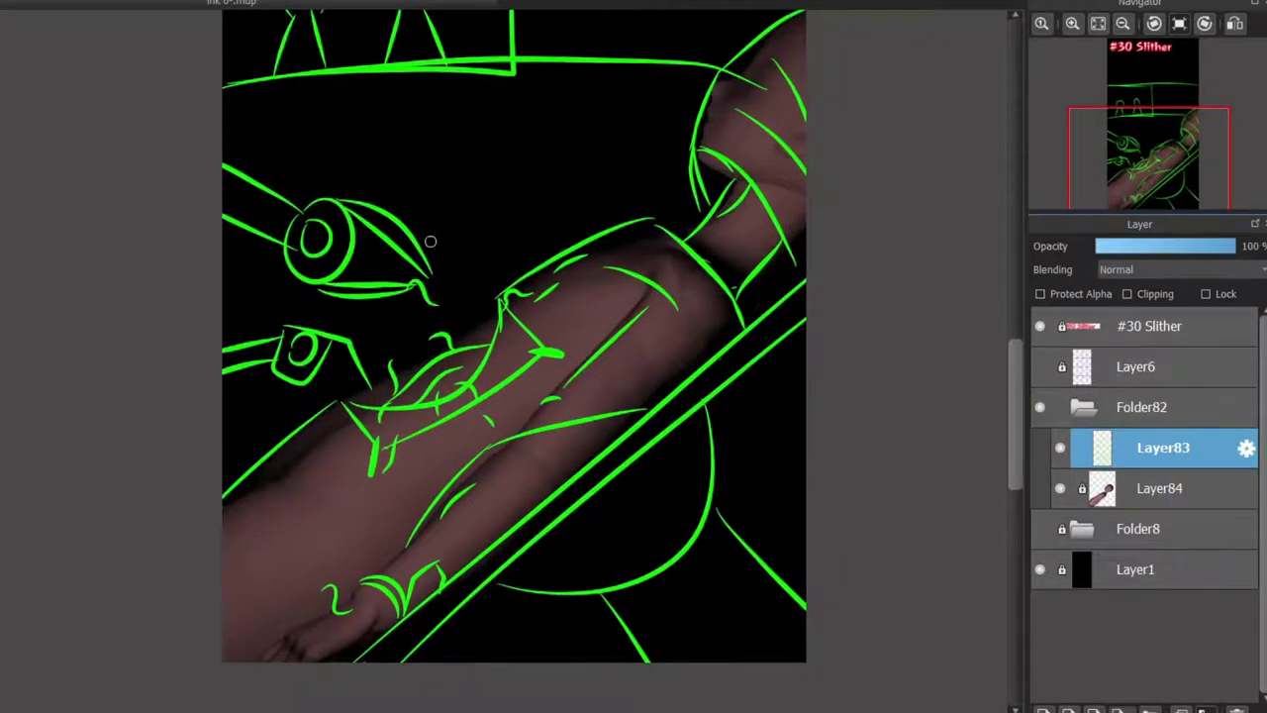
pyautogui.scroll(4, 430, 240)
pyautogui.moveTo(311, 325); pyautogui.dragTo(357, 486)
pyautogui.hotkey('ctrl', 'z')
pyautogui.hotkey('ctrl', 'z')
pyautogui.moveTo(349, 408)
pyautogui.mouseDown()
pyautogui.moveTo(379, 498)
pyautogui.moveTo(392, 496)
pyautogui.mouseUp()
pyautogui.hotkey('ctrl', 'z')
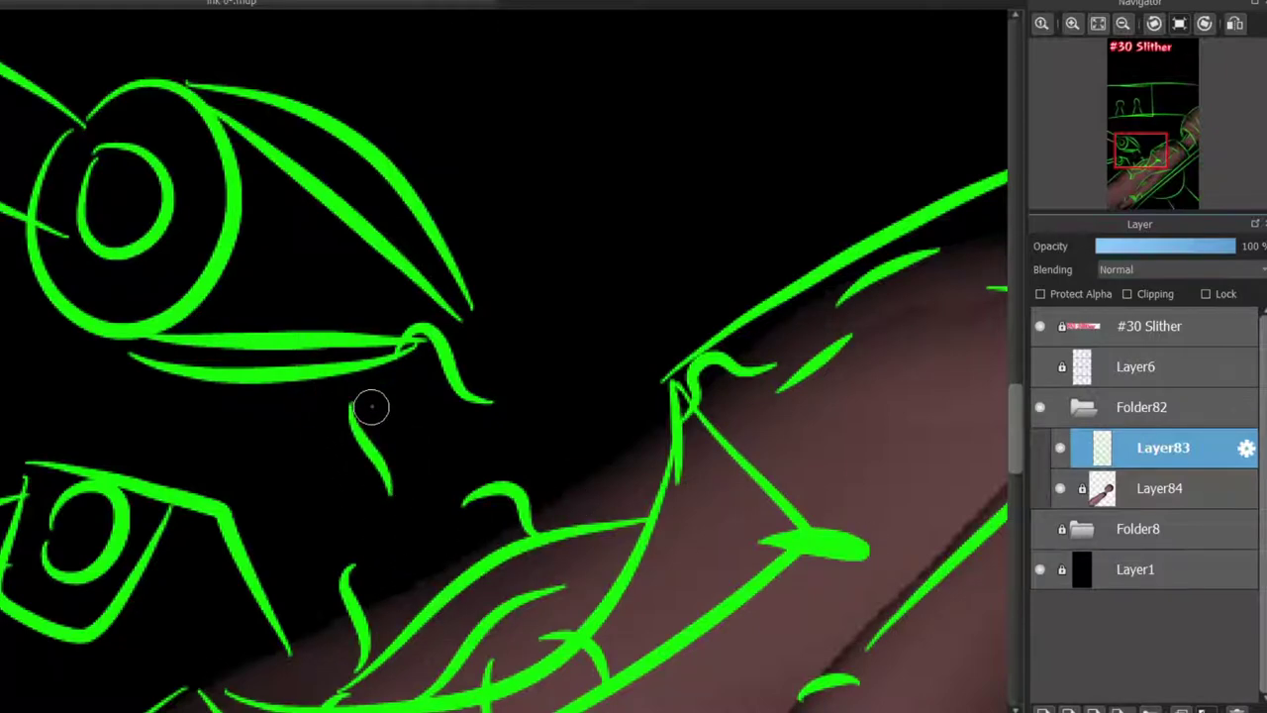
pyautogui.moveTo(369, 378)
pyautogui.mouseDown()
pyautogui.moveTo(368, 407)
pyautogui.moveTo(328, 425)
pyautogui.mouseUp()
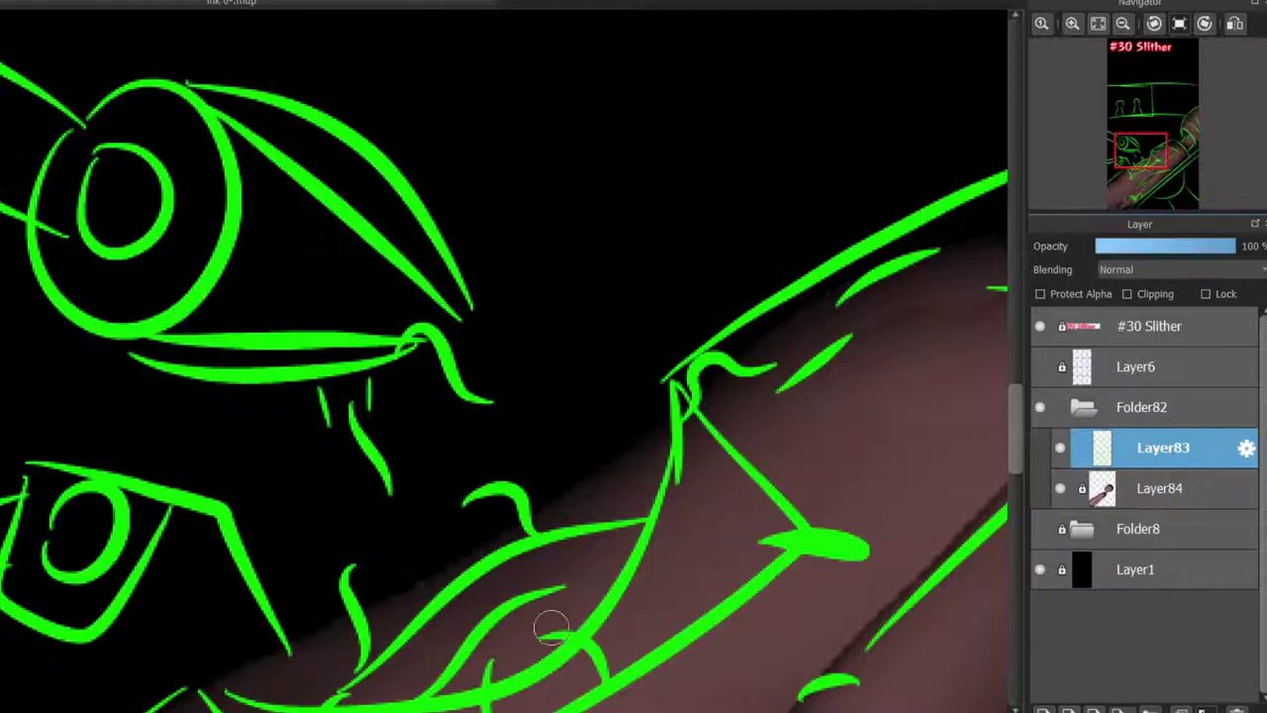
# Add a curved stroke beside the drape's upper corner and two short contour strokes on the lower body
pyautogui.moveTo(582, 521); pyautogui.dragTo(669, 421)
pyautogui.scroll(-2, 585, 295)
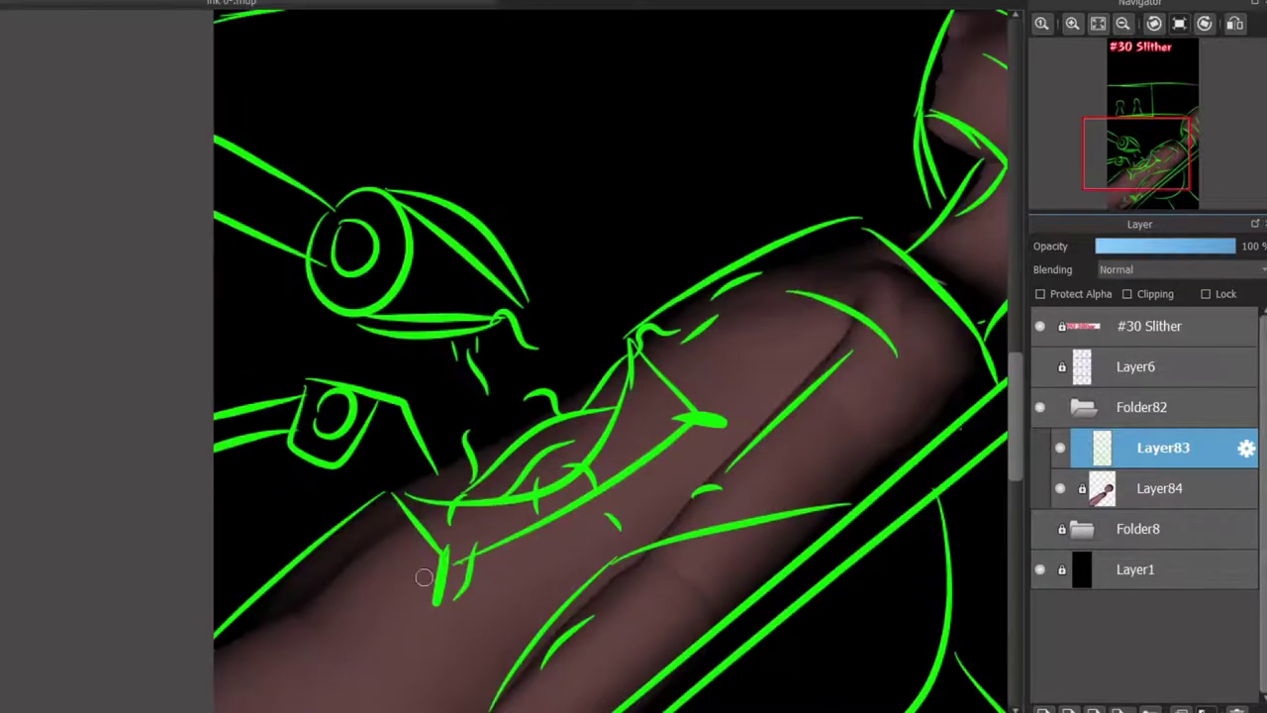
pyautogui.moveTo(351, 542); pyautogui.dragTo(302, 654)
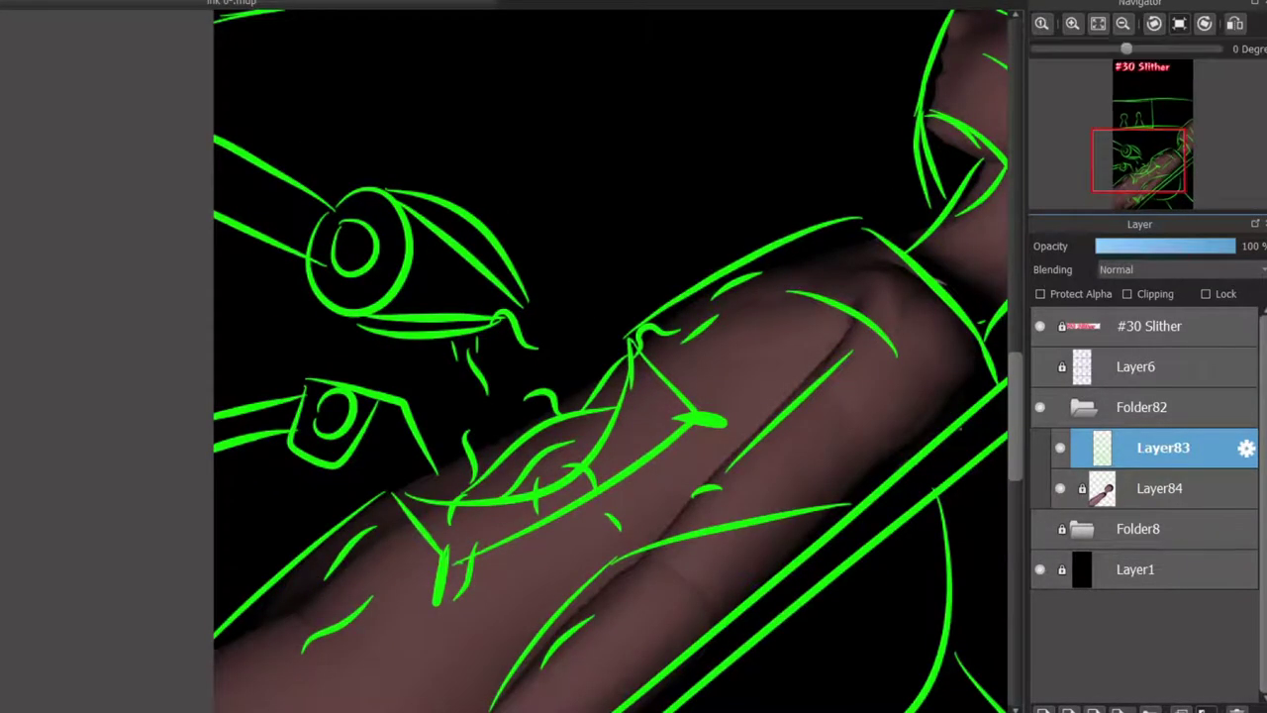
# Fade the green sketch layer Layer83 to 49% opacity, lock it, and add a new layer above it
pyautogui.moveTo(1139, 166); pyautogui.dragTo(1148, 119)
pyautogui.moveTo(539, 396); pyautogui.dragTo(548, 474)
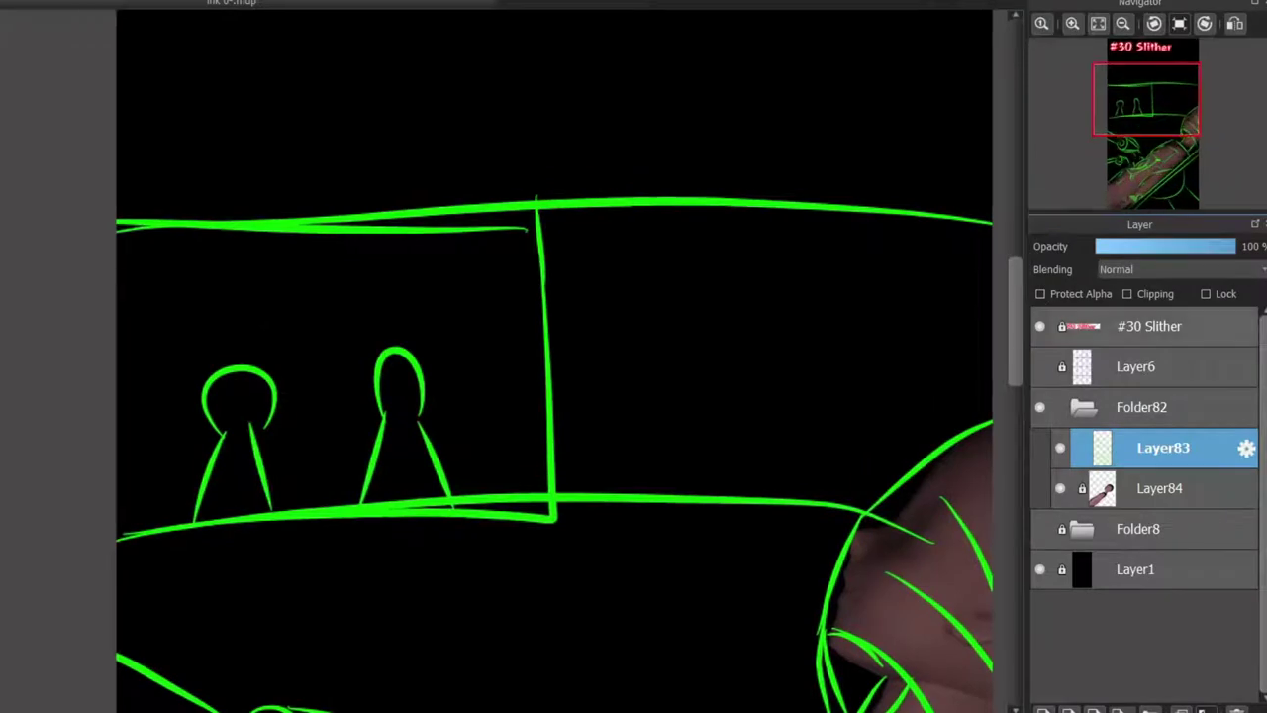
pyautogui.click(1159, 488)
pyautogui.moveTo(1175, 246)
pyautogui.mouseDown()
pyautogui.moveTo(1145, 246)
pyautogui.moveTo(1159, 246)
pyautogui.mouseUp()
pyautogui.click(1163, 447)
pyautogui.click(1167, 246)
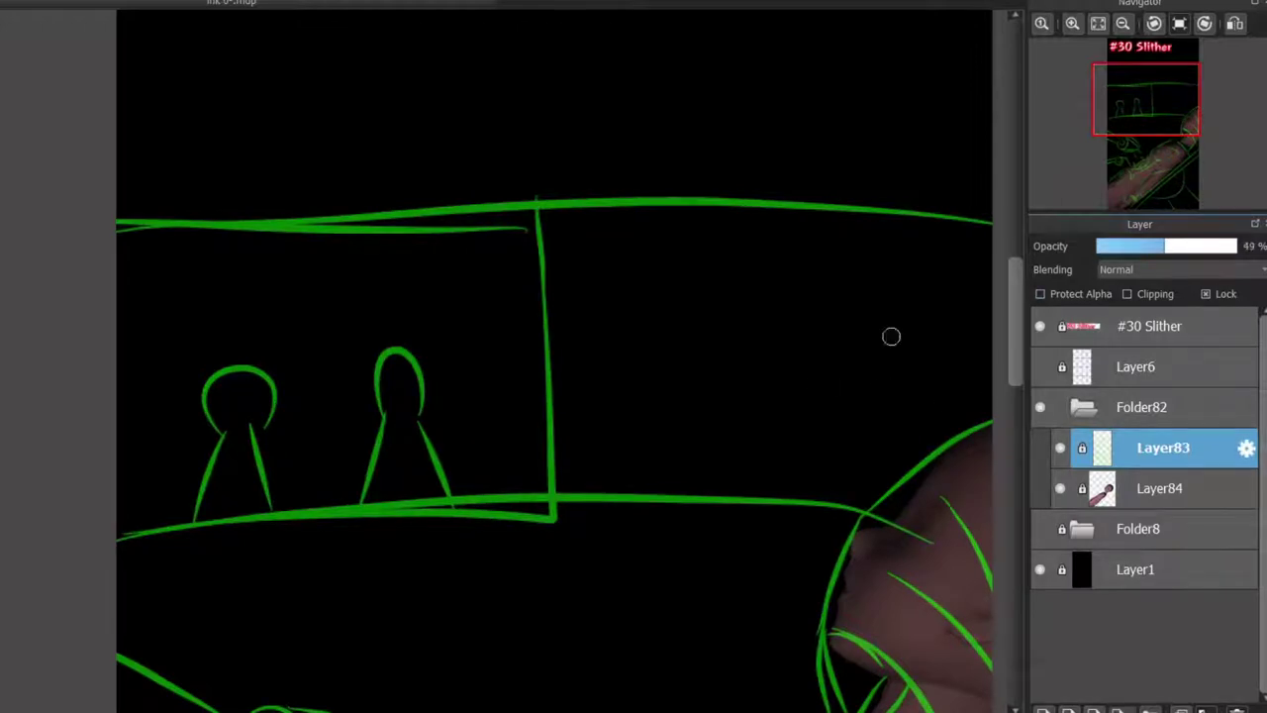
pyautogui.click(1043, 711)
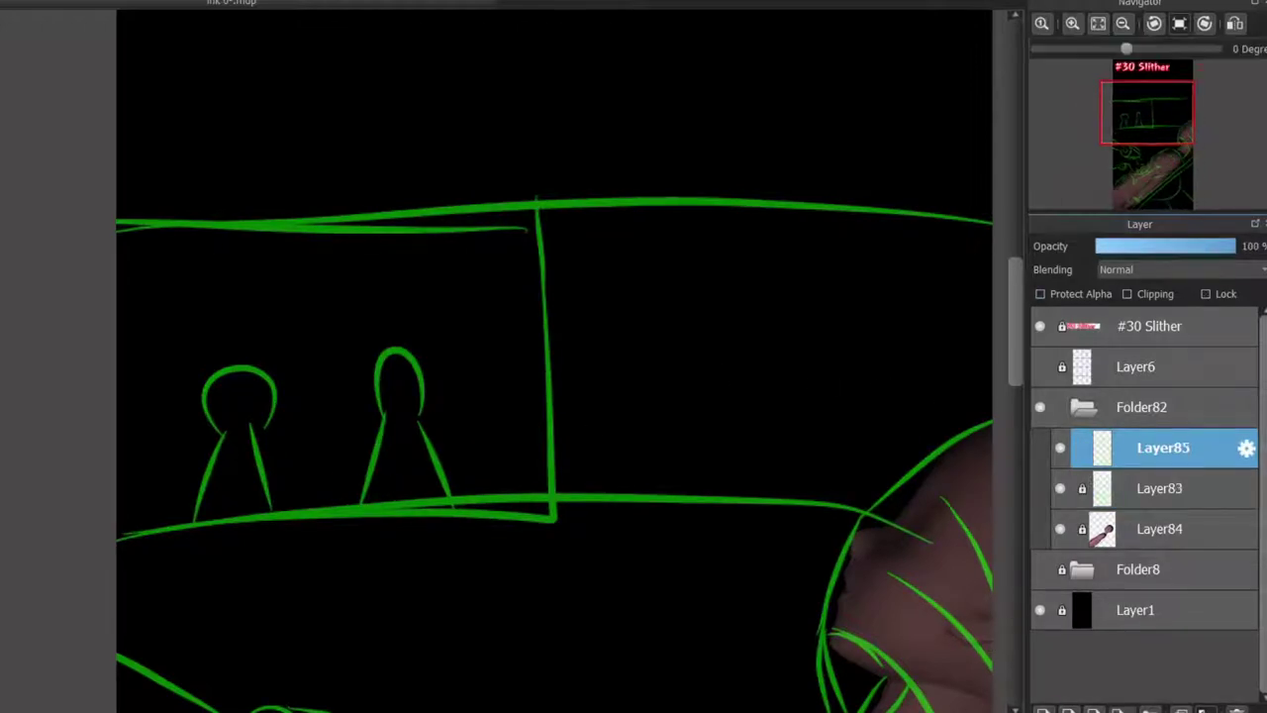
pyautogui.moveTo(794, 662); pyautogui.dragTo(503, 399)
pyautogui.scroll(2, 502, 399)
pyautogui.scroll(-5, 556, 471)
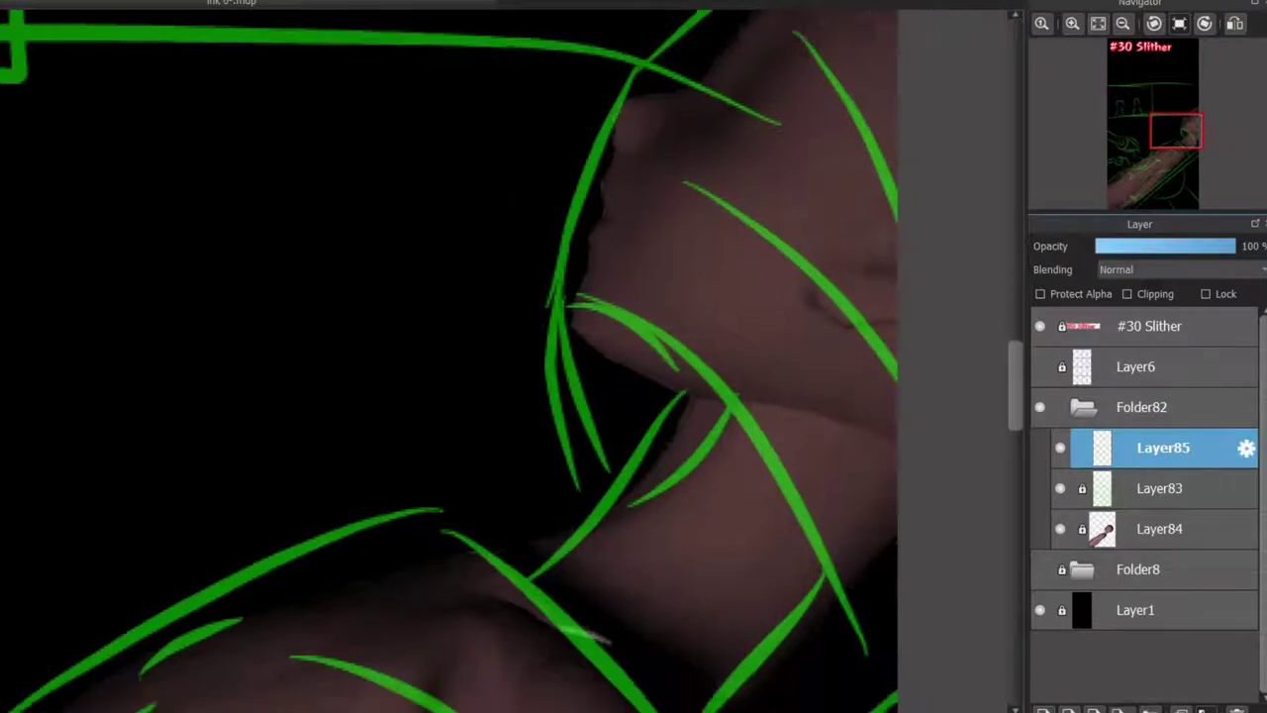
pyautogui.moveTo(435, 263); pyautogui.dragTo(722, 592)
pyautogui.scroll(-3, 743, 521)
pyautogui.hotkey('ctrl', 'z')
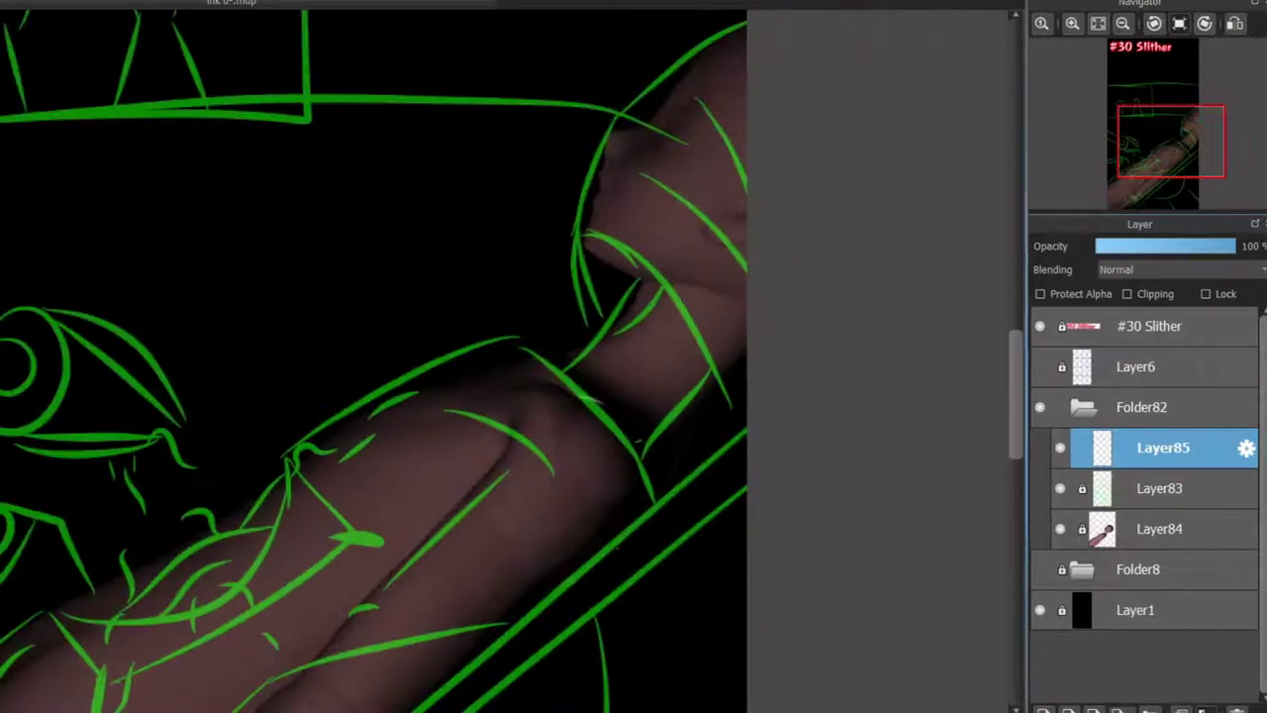
# Ink the two parallel diagonal table edges as straight white lines across the full canvas
pyautogui.scroll(-5, 580, 655)
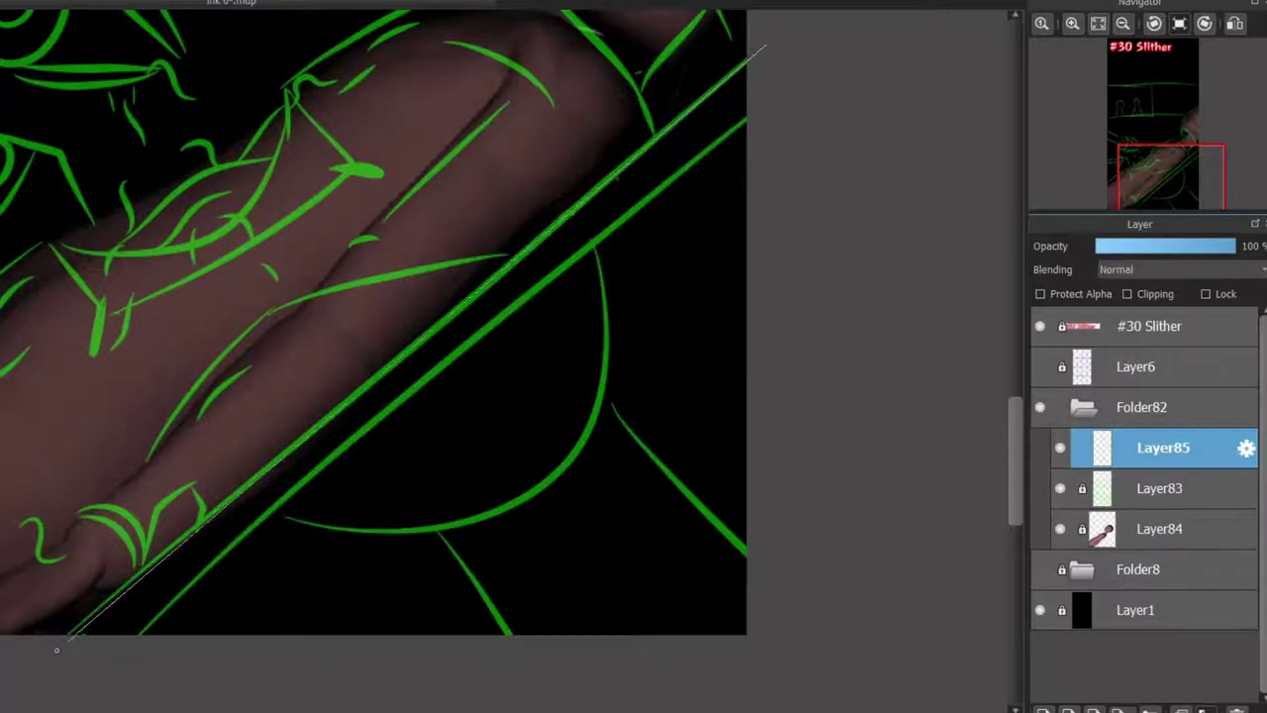
pyautogui.keyDown('shift'); pyautogui.click(33, 665); pyautogui.keyUp('shift')
pyautogui.keyDown('shift'); pyautogui.click(136, 648); pyautogui.keyUp('shift')
pyautogui.keyDown('shift'); pyautogui.click(768, 121); pyautogui.keyUp('shift')
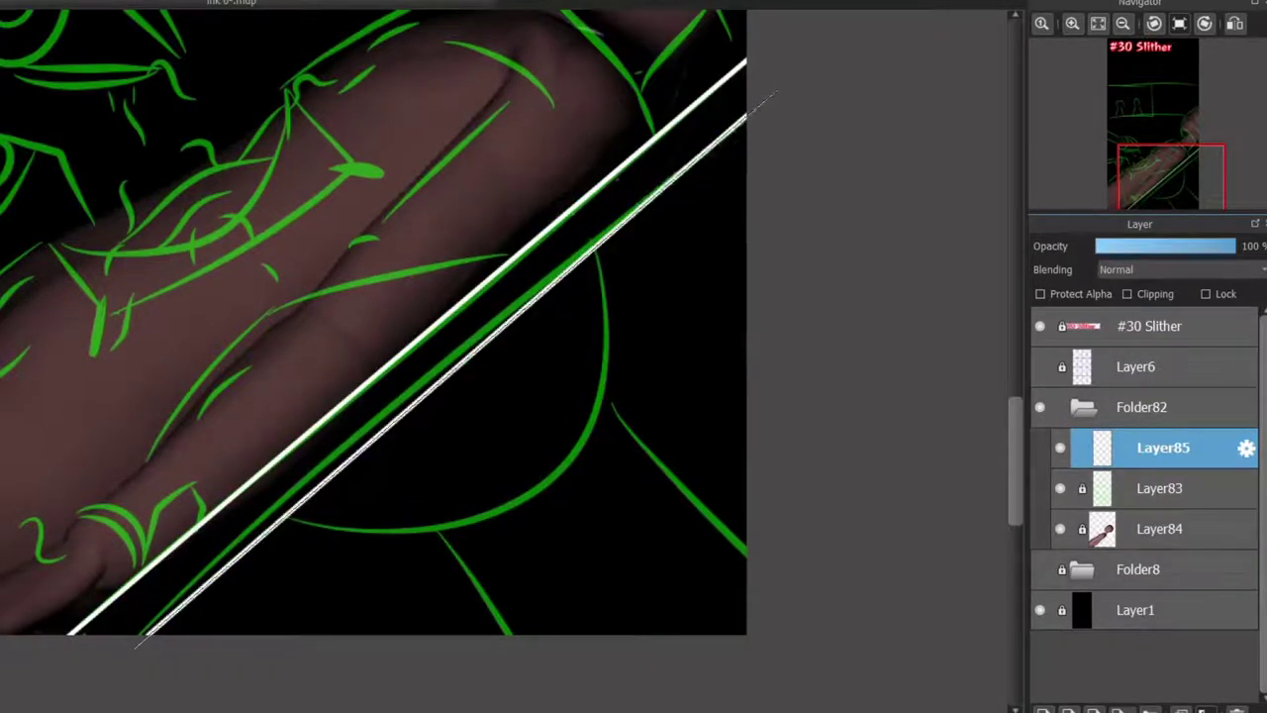
pyautogui.moveTo(287, 521); pyautogui.dragTo(592, 293)
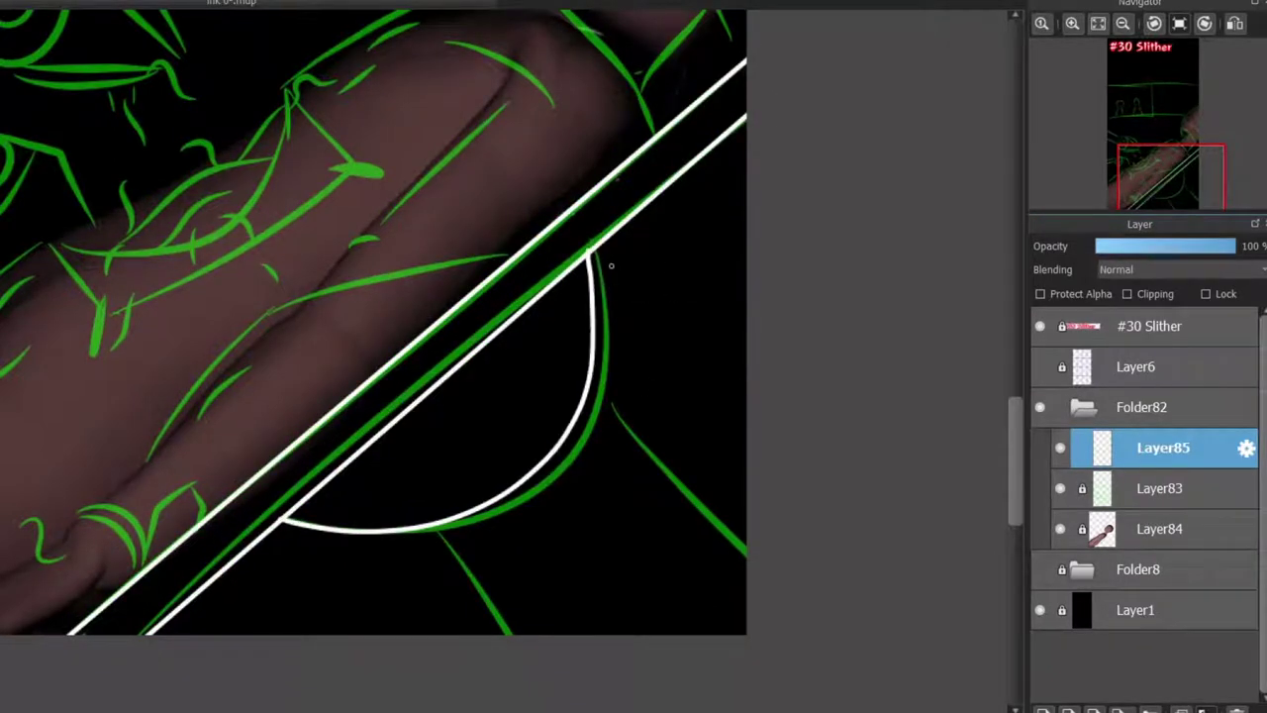
pyautogui.hotkey('ctrl', 'z')
pyautogui.moveTo(600, 243)
pyautogui.mouseDown()
pyautogui.moveTo(557, 481)
pyautogui.moveTo(309, 523)
pyautogui.moveTo(624, 308)
pyautogui.moveTo(609, 236)
pyautogui.moveTo(295, 531)
pyautogui.moveTo(602, 255)
pyautogui.mouseUp()
pyautogui.hotkey('ctrl', 'z')
pyautogui.hotkey('ctrl', 'z')
pyautogui.hotkey('ctrl', 'z')
pyautogui.moveTo(434, 542); pyautogui.dragTo(519, 632)
pyautogui.hotkey('ctrl', 'z')
pyautogui.moveTo(675, 473); pyautogui.dragTo(727, 564)
pyautogui.hotkey('ctrl', 'z')
pyautogui.hotkey('ctrl', 'z')
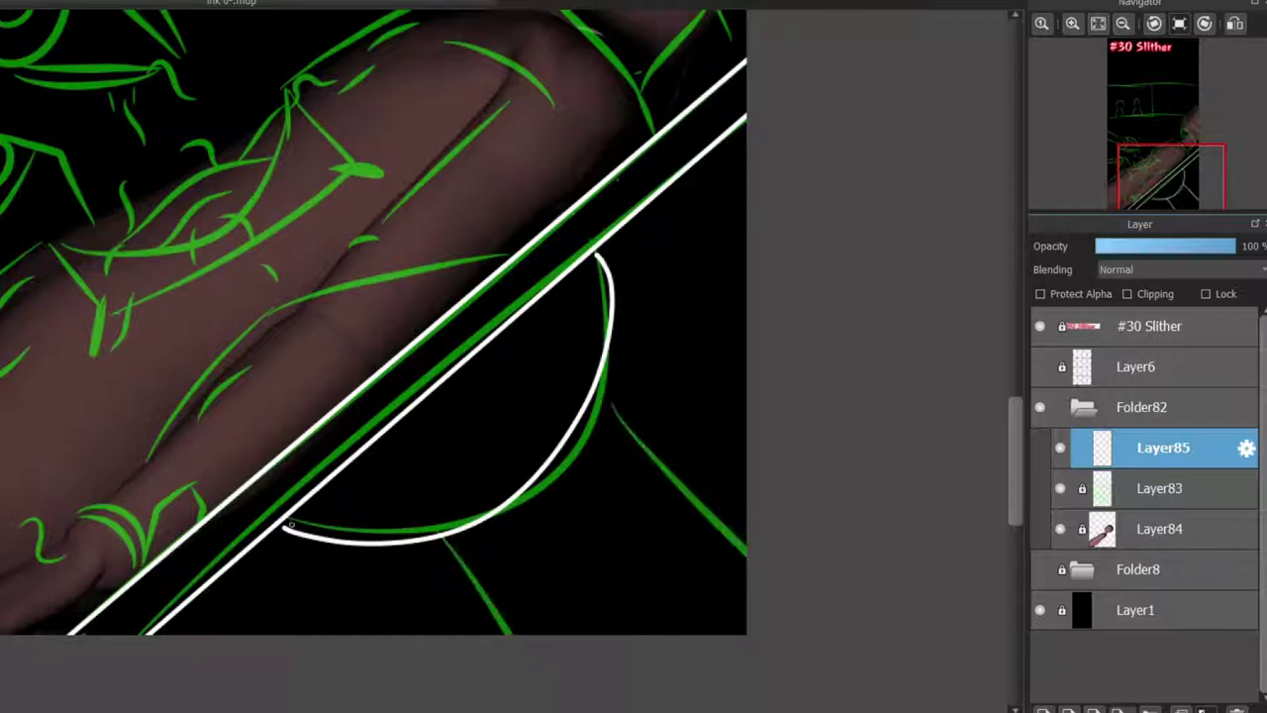
pyautogui.hotkey('ctrl', 'z')
# Ink the rounded base beneath the table in white, with two straight legs running from it to the canvas edges
pyautogui.moveTo(287, 530)
pyautogui.mouseDown()
pyautogui.moveTo(624, 356)
pyautogui.moveTo(602, 252)
pyautogui.mouseUp()
pyautogui.moveTo(442, 539); pyautogui.dragTo(525, 633)
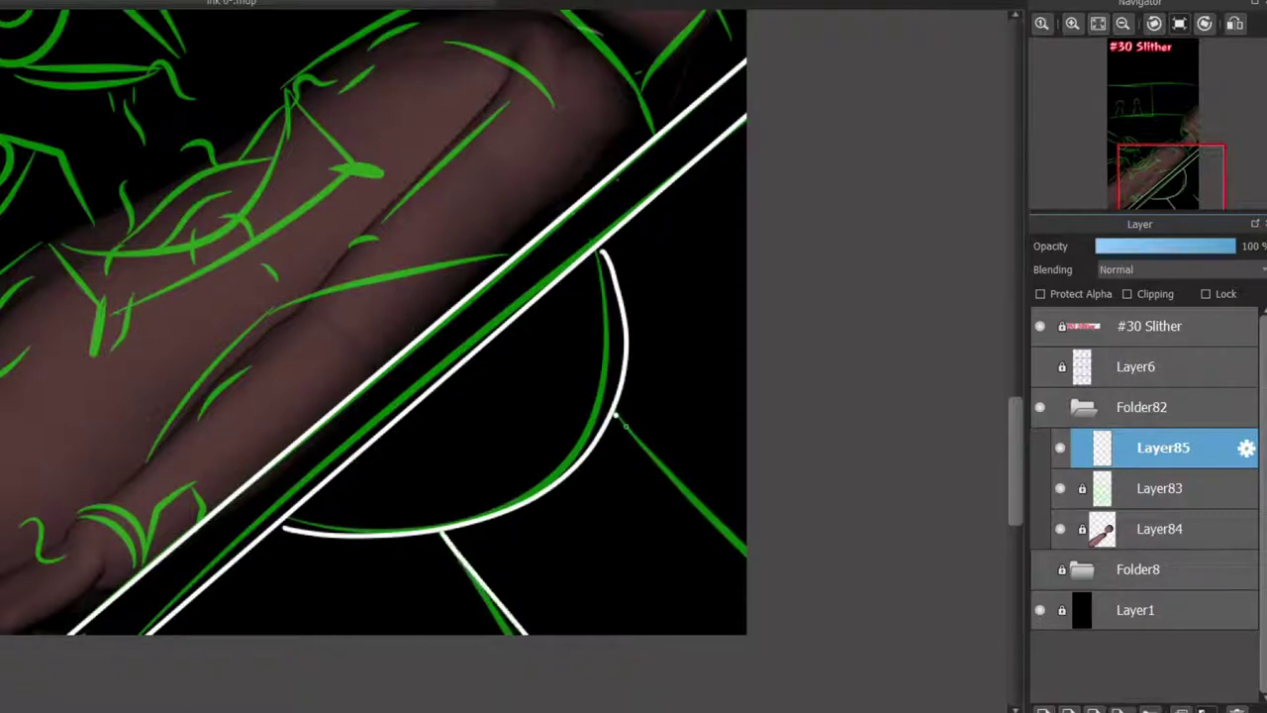
pyautogui.moveTo(615, 416); pyautogui.dragTo(747, 547)
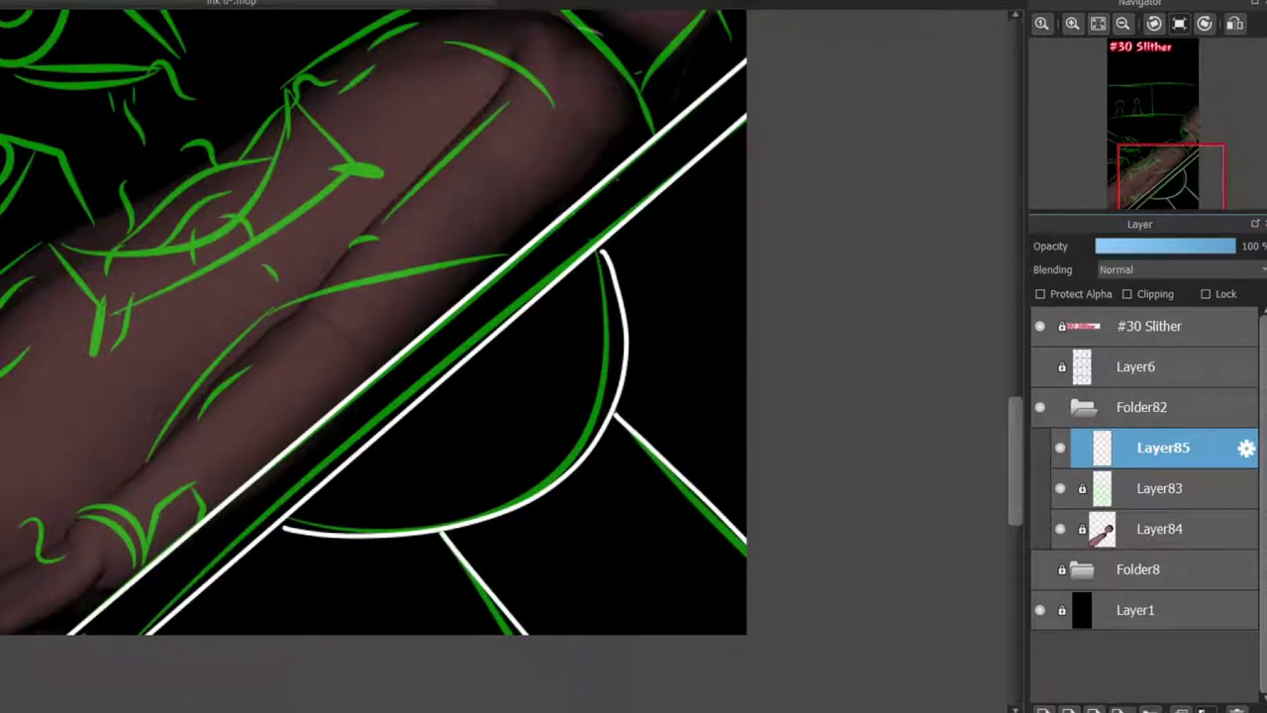
pyautogui.moveTo(1143, 179); pyautogui.dragTo(1174, 144)
pyautogui.scroll(2, 652, 361)
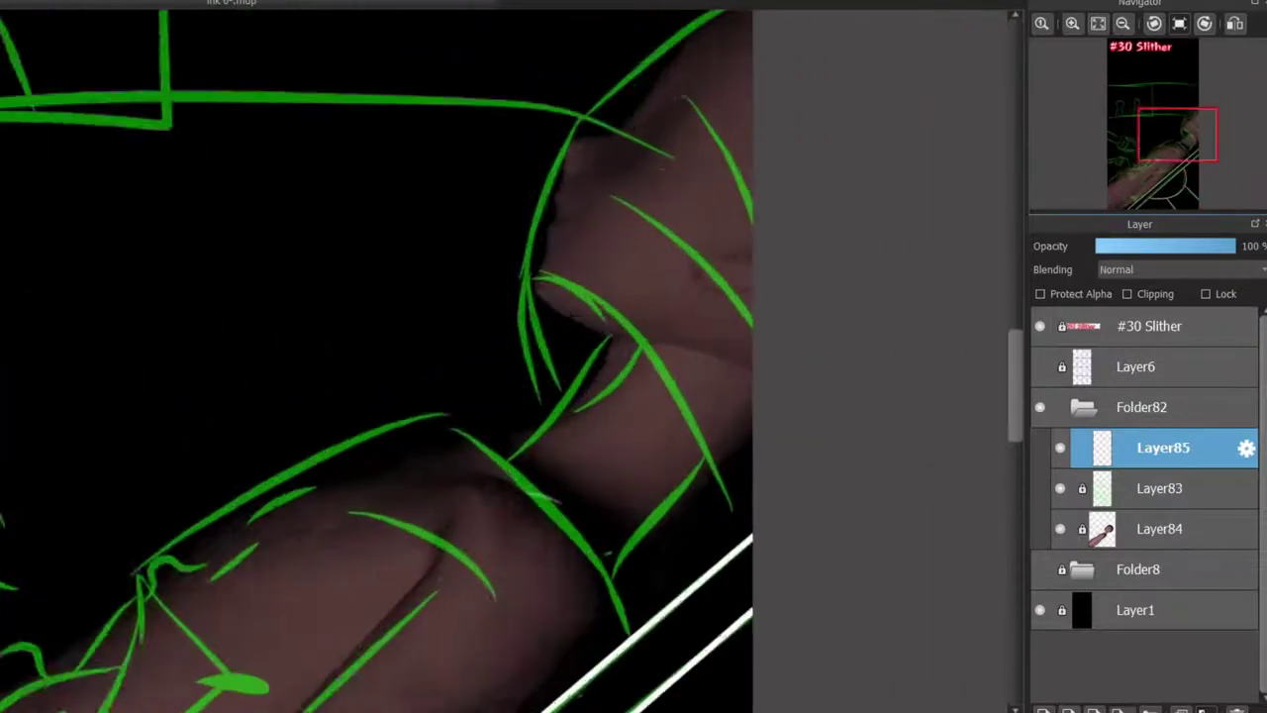
pyautogui.moveTo(469, 275)
pyautogui.mouseDown()
pyautogui.moveTo(625, 421)
pyautogui.moveTo(780, 634)
pyautogui.mouseUp()
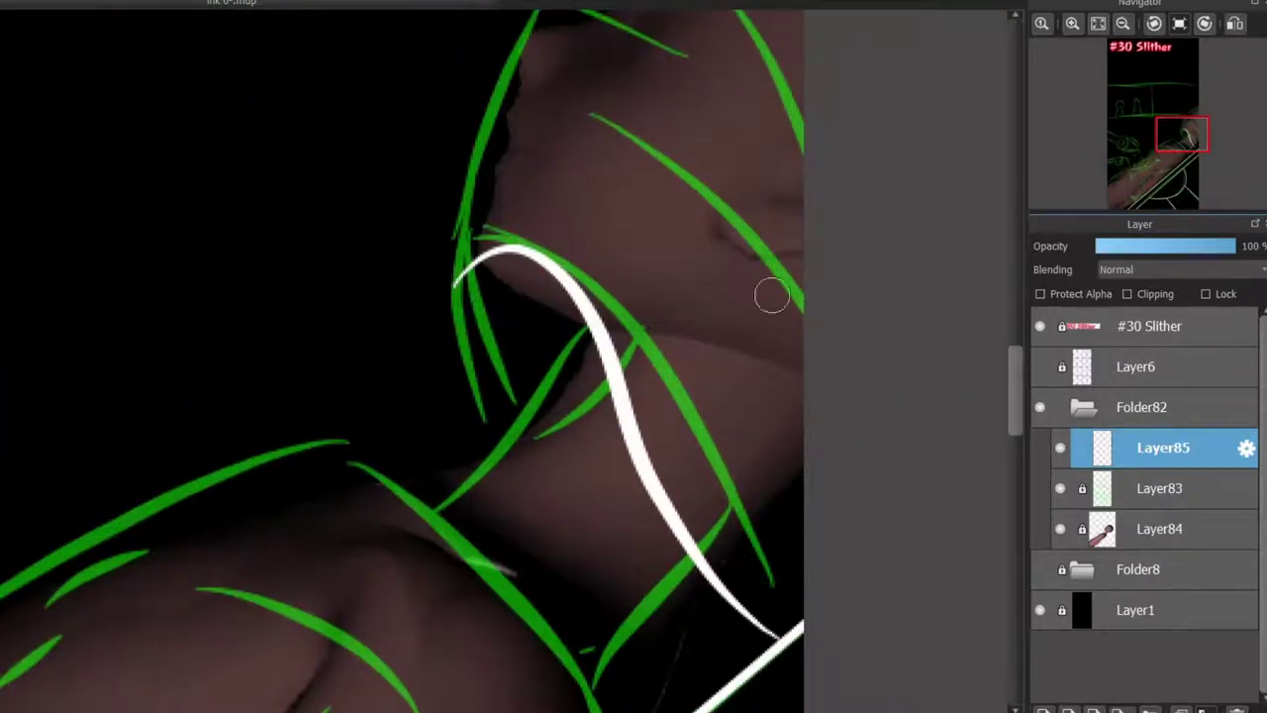
pyautogui.moveTo(509, 403); pyautogui.dragTo(564, 356)
pyautogui.hotkey('ctrl', 'z')
pyautogui.hotkey('ctrl', 'z')
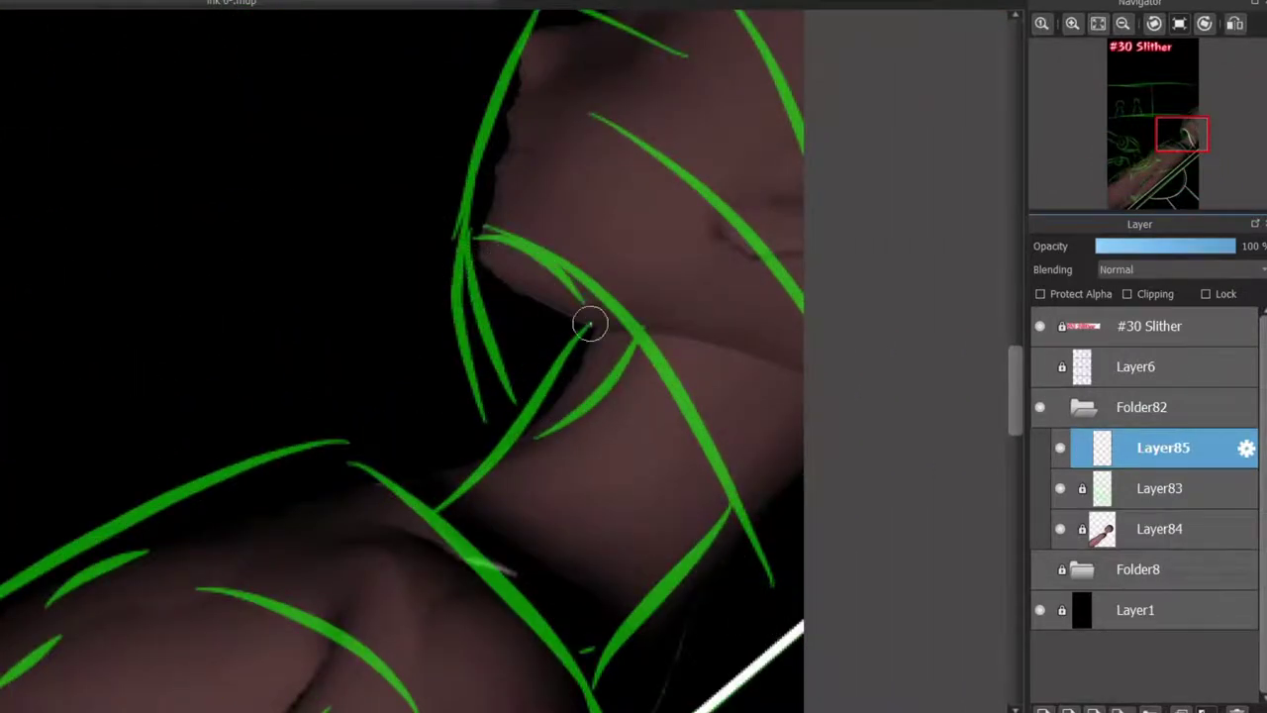
# Ink two tapered white strokes along the throat and front of the neck
pyautogui.moveTo(438, 492); pyautogui.dragTo(589, 336)
pyautogui.moveTo(542, 432); pyautogui.dragTo(631, 364)
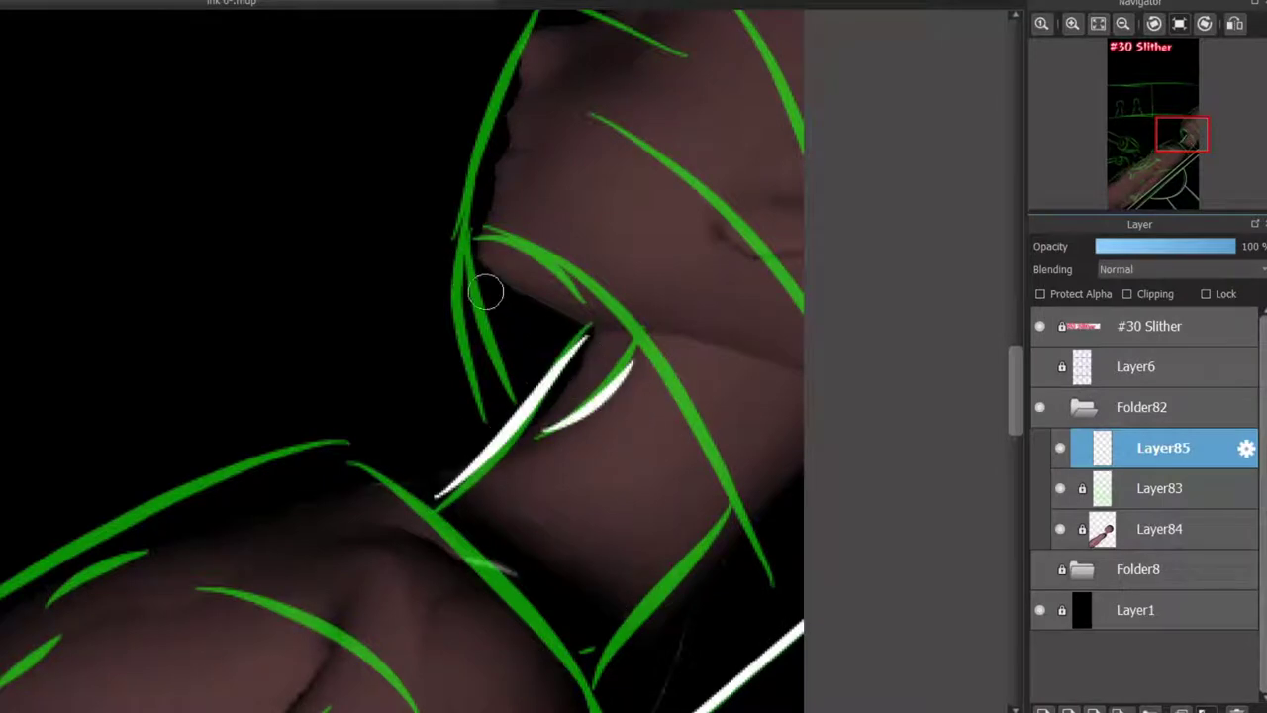
pyautogui.moveTo(507, 394); pyautogui.dragTo(524, 251)
pyautogui.hotkey('ctrl', 'z')
# Ink the curve looping around the jaw down to the table edge, and the head's outline up to the canvas edge
pyautogui.moveTo(479, 414)
pyautogui.mouseDown()
pyautogui.moveTo(616, 288)
pyautogui.moveTo(777, 622)
pyautogui.moveTo(461, 249)
pyautogui.moveTo(777, 622)
pyautogui.mouseUp()
pyautogui.hotkey('ctrl', 'z')
pyautogui.scroll(5, 452, 565)
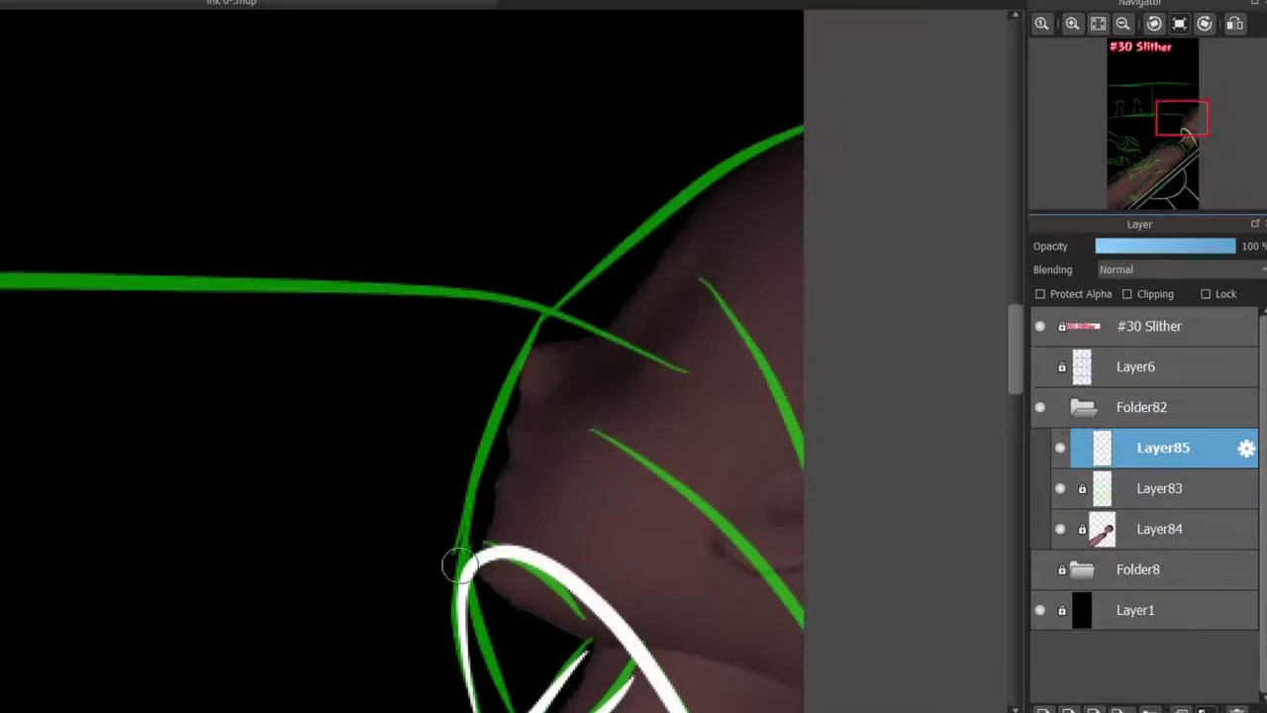
pyautogui.moveTo(445, 568)
pyautogui.mouseDown()
pyautogui.moveTo(546, 320)
pyautogui.moveTo(768, 224)
pyautogui.mouseUp()
pyautogui.moveTo(550, 317); pyautogui.dragTo(714, 224)
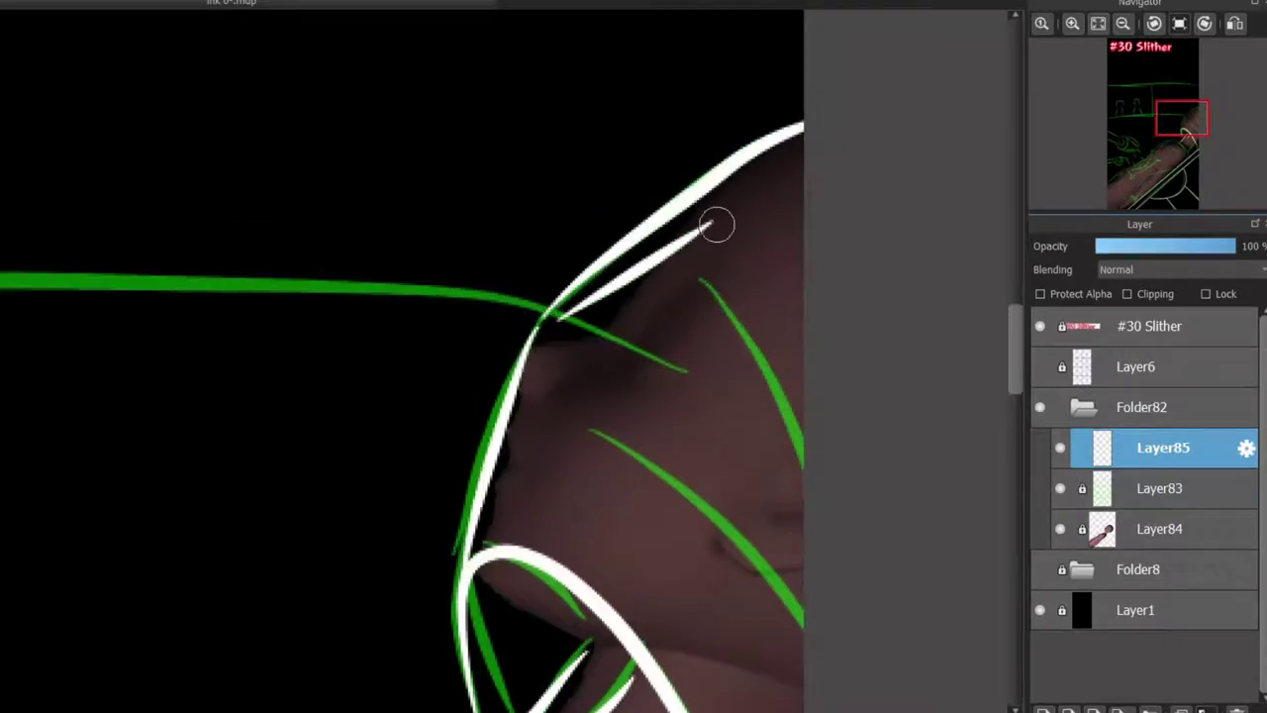
pyautogui.hotkey('ctrl', 'z')
pyautogui.moveTo(582, 305); pyautogui.dragTo(741, 231)
pyautogui.moveTo(556, 333); pyautogui.dragTo(591, 475)
pyautogui.hotkey('ctrl', 'z')
pyautogui.hotkey('ctrl', 'z')
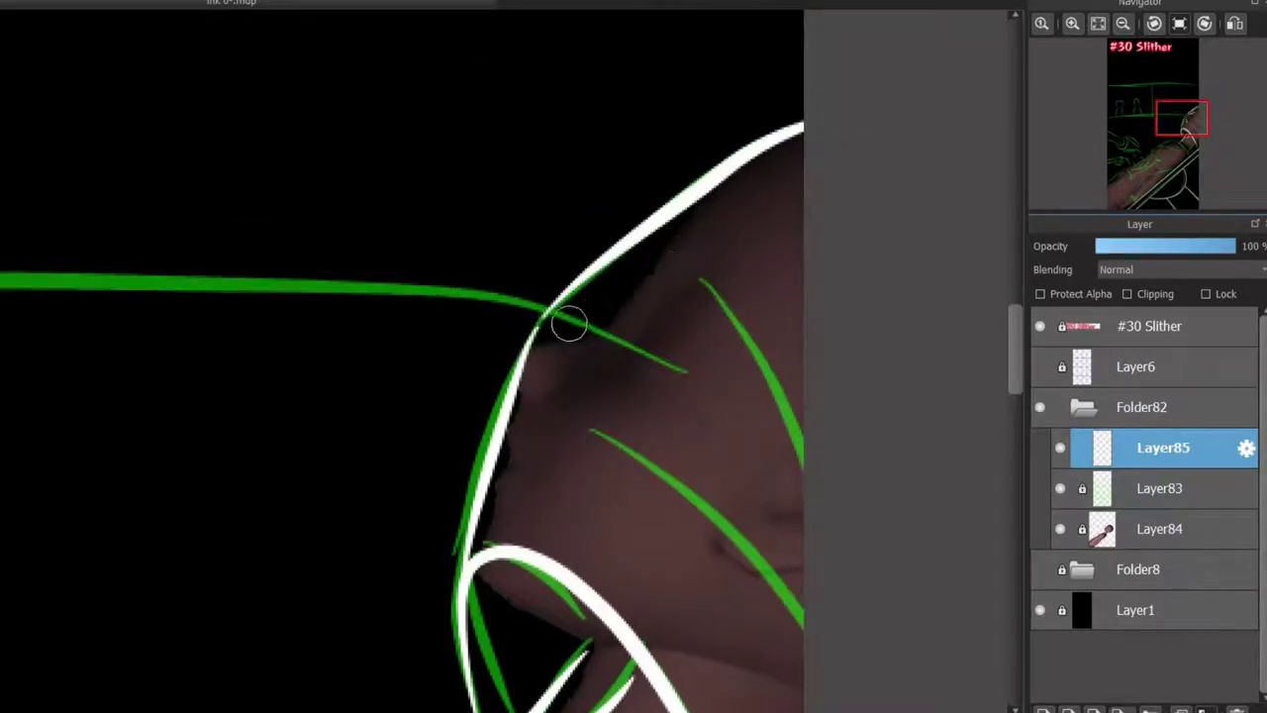
# Ink three white strokes fanning out across the head from the corner of its outline
pyautogui.moveTo(572, 314); pyautogui.dragTo(773, 214)
pyautogui.moveTo(550, 346); pyautogui.dragTo(605, 530)
pyautogui.moveTo(634, 379); pyautogui.dragTo(792, 608)
pyautogui.hotkey('ctrl', 'z')
pyautogui.moveTo(607, 355); pyautogui.dragTo(875, 643)
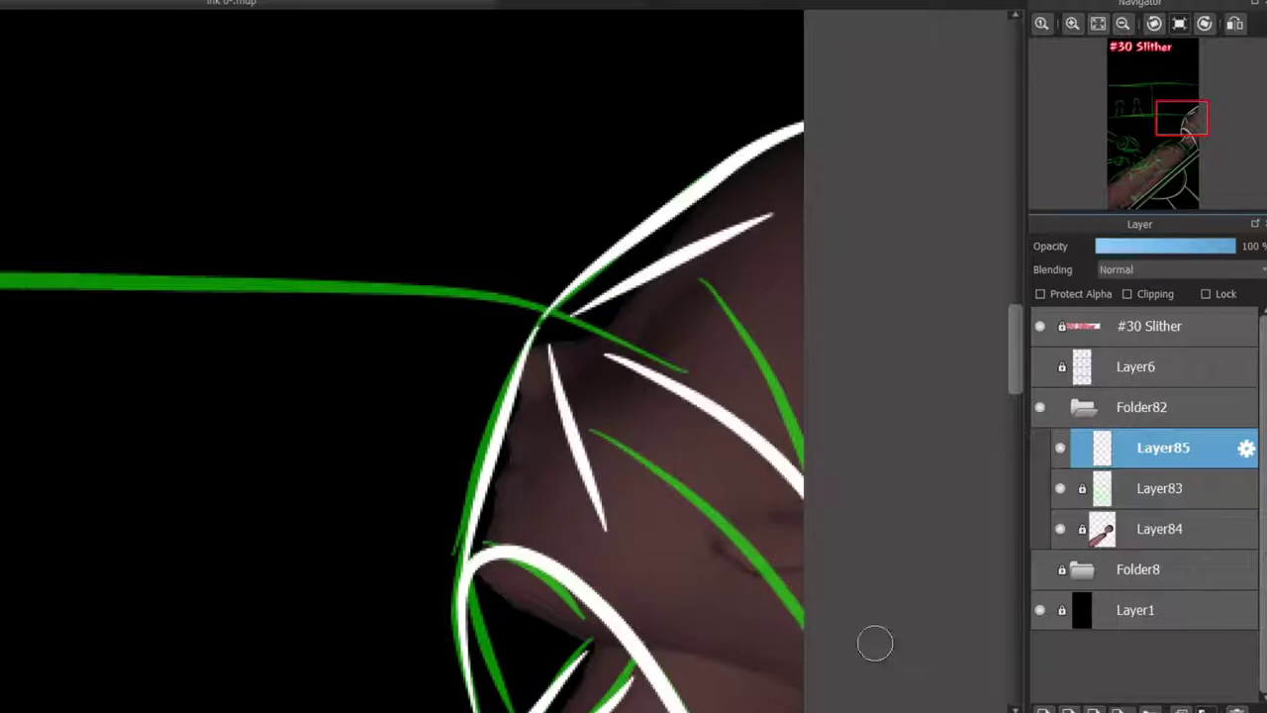
# Ink the shoulder curve down to the table edge and the back-of-neck line joining it to the jaw curve
pyautogui.moveTo(1179, 147); pyautogui.dragTo(1162, 159)
pyautogui.moveTo(690, 146)
pyautogui.mouseDown()
pyautogui.moveTo(934, 434)
pyautogui.moveTo(909, 397)
pyautogui.moveTo(939, 455)
pyautogui.moveTo(797, 234)
pyautogui.moveTo(957, 477)
pyautogui.mouseUp()
pyautogui.hotkey('ctrl', 'z')
pyautogui.hotkey('ctrl', 'z')
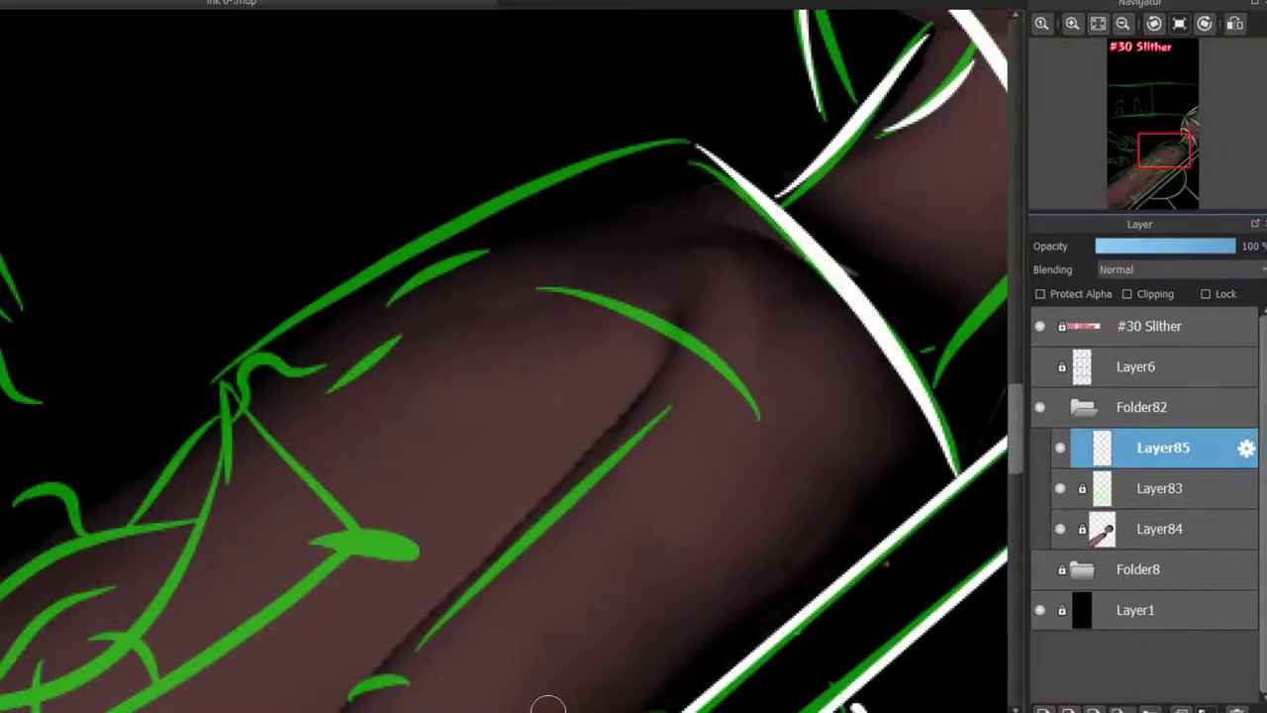
pyautogui.moveTo(547, 711); pyautogui.dragTo(625, 712)
pyautogui.moveTo(778, 201)
pyautogui.mouseDown()
pyautogui.moveTo(611, 401)
pyautogui.moveTo(730, 255)
pyautogui.moveTo(619, 384)
pyautogui.mouseUp()
pyautogui.hotkey('ctrl', 'z')
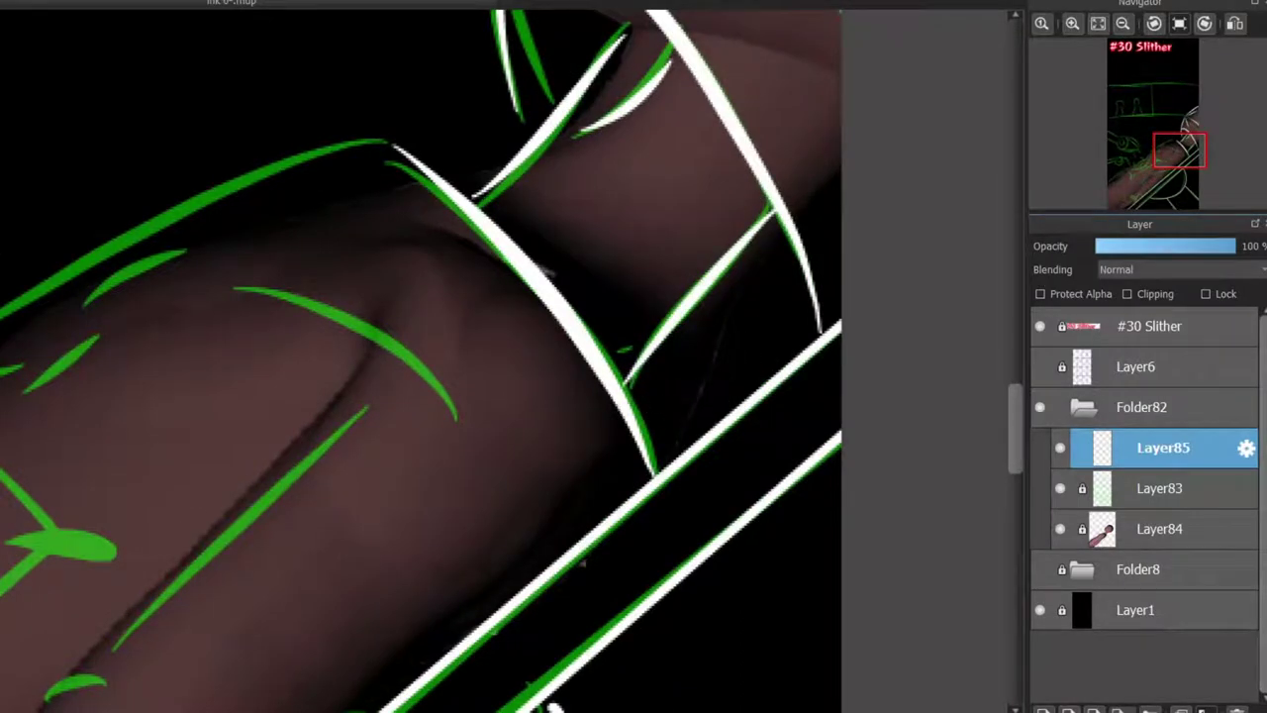
pyautogui.scroll(-5, 539, 515)
pyautogui.click(1097, 24)
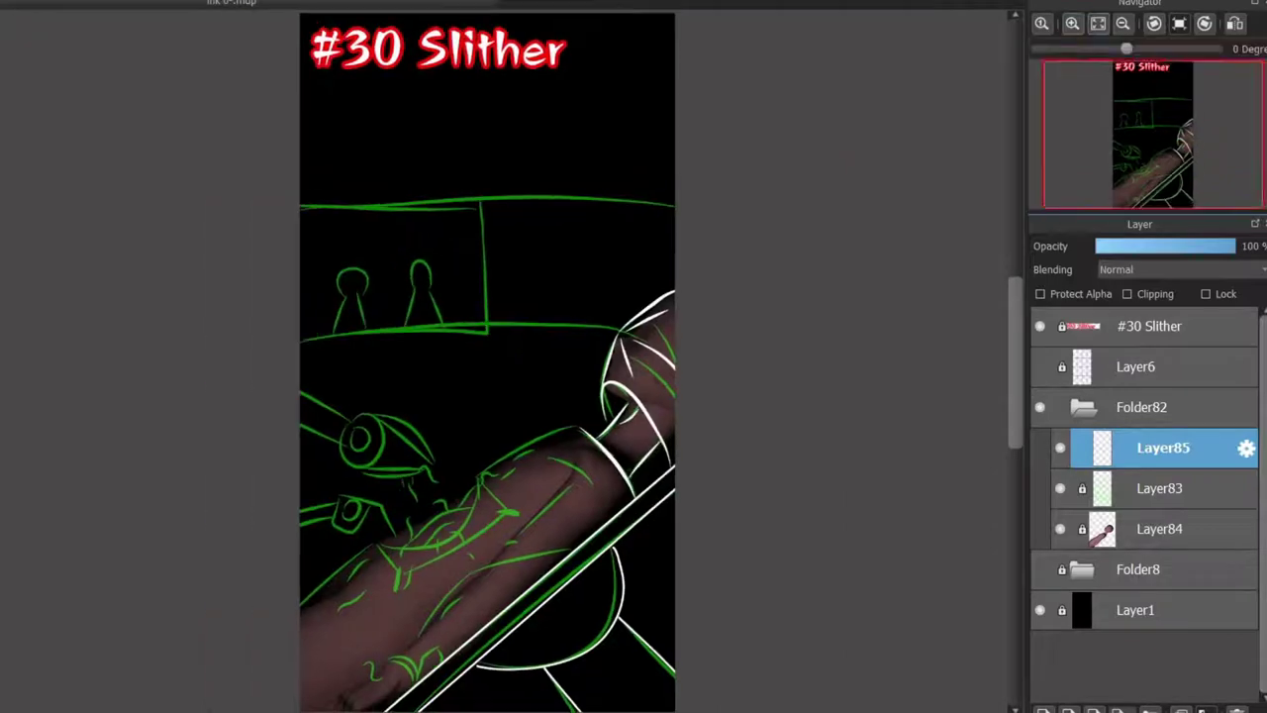
# Lower the opacity of the green sketch Layer83 to 31% and make Layer85 active again for inking
pyautogui.scroll(2, 584, 614)
pyautogui.click(1159, 488)
pyautogui.click(1139, 247)
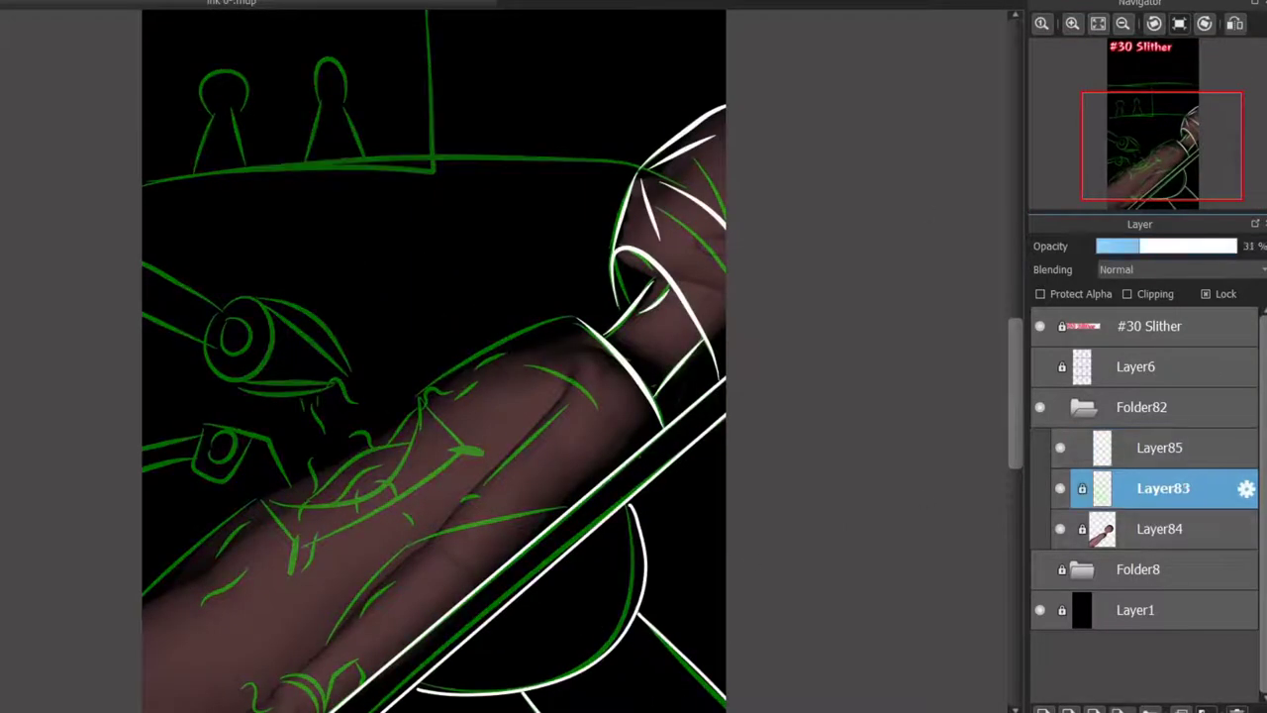
pyautogui.click(1164, 449)
# Ink the torso's upper contour from the shoulder to the canvas edge and the outer edge of the belly opening beneath it
pyautogui.scroll(2, 257, 608)
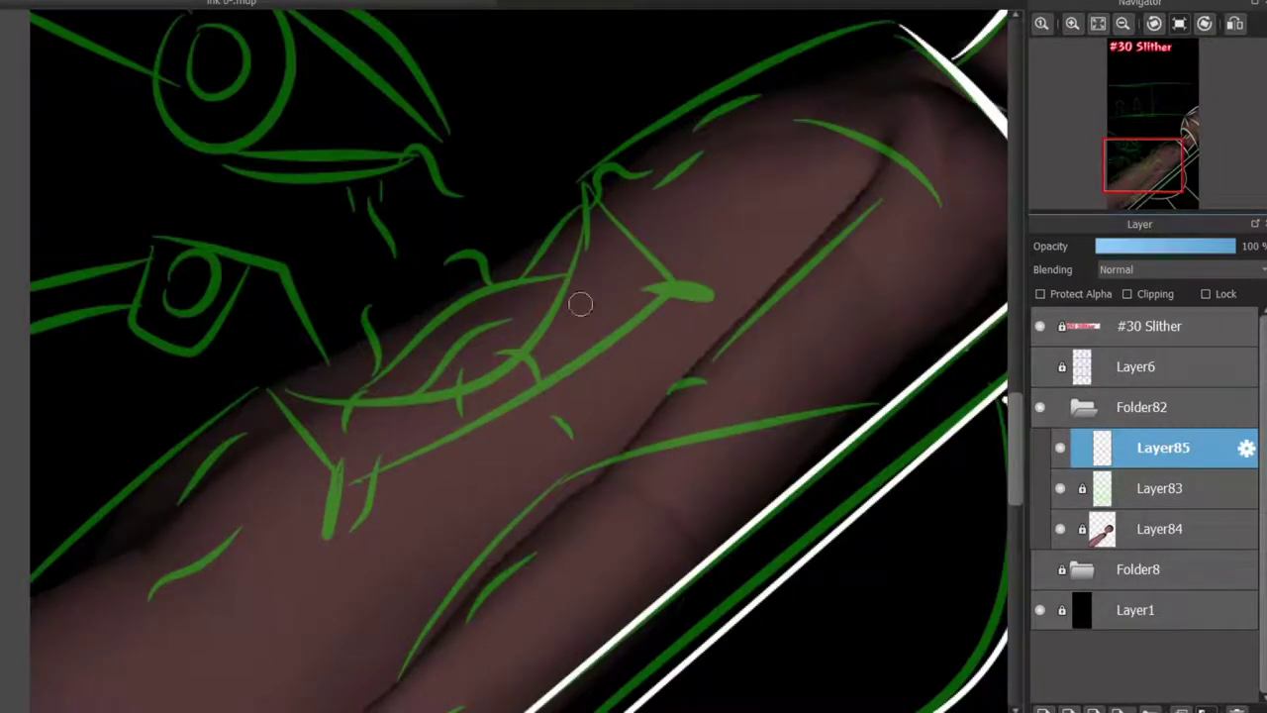
pyautogui.moveTo(884, 21); pyautogui.dragTo(39, 656)
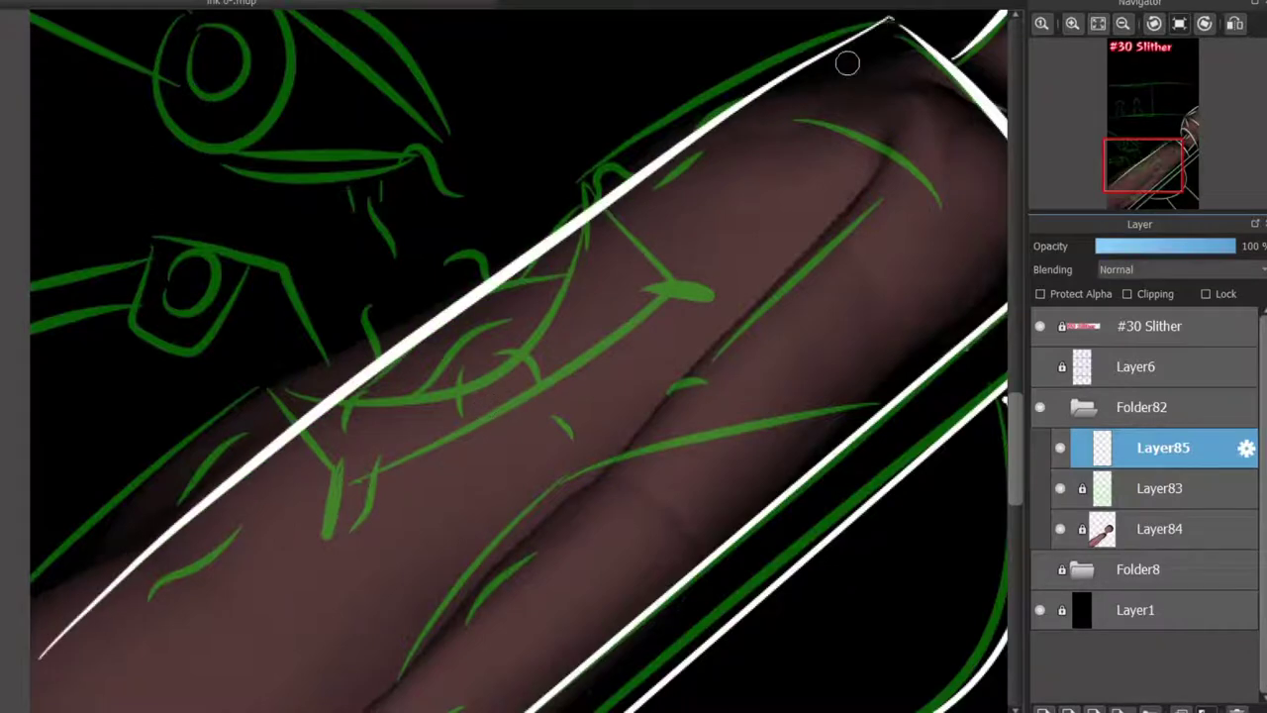
pyautogui.hotkey('ctrl', 'z')
pyautogui.moveTo(888, 22)
pyautogui.mouseDown()
pyautogui.moveTo(696, 113)
pyautogui.moveTo(62, 574)
pyautogui.moveTo(32, 615)
pyautogui.mouseUp()
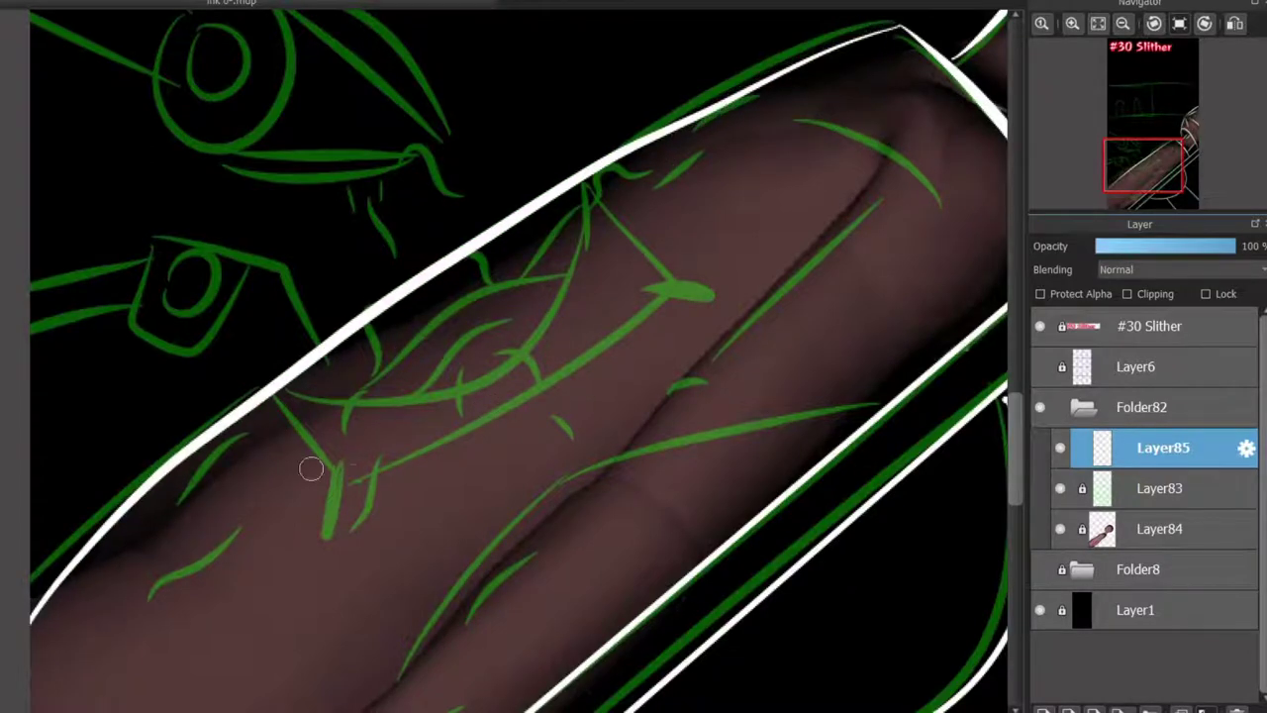
pyautogui.moveTo(279, 395)
pyautogui.mouseDown()
pyautogui.moveTo(344, 469)
pyautogui.moveTo(520, 376)
pyautogui.moveTo(651, 280)
pyautogui.moveTo(590, 181)
pyautogui.mouseUp()
pyautogui.moveTo(463, 352); pyautogui.dragTo(497, 357)
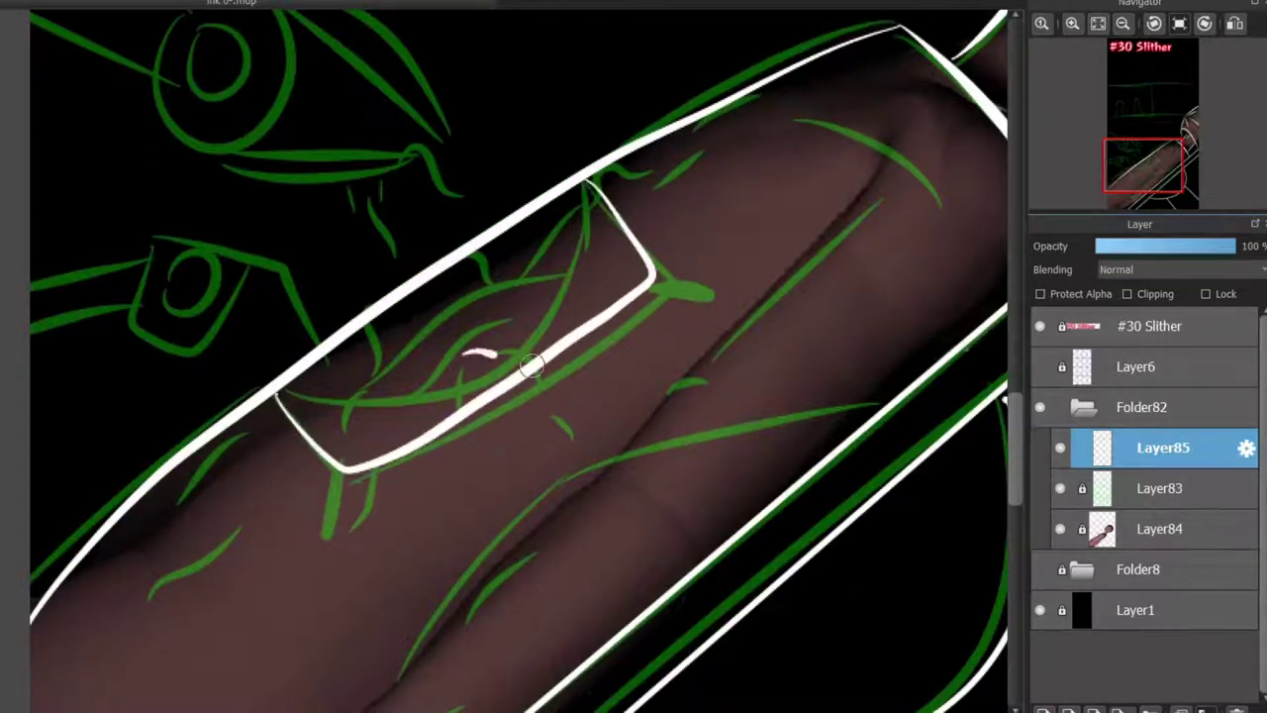
# Erase the white torso contour between the two upper corners of the belly opening
pyautogui.scroll(2, 484, 315)
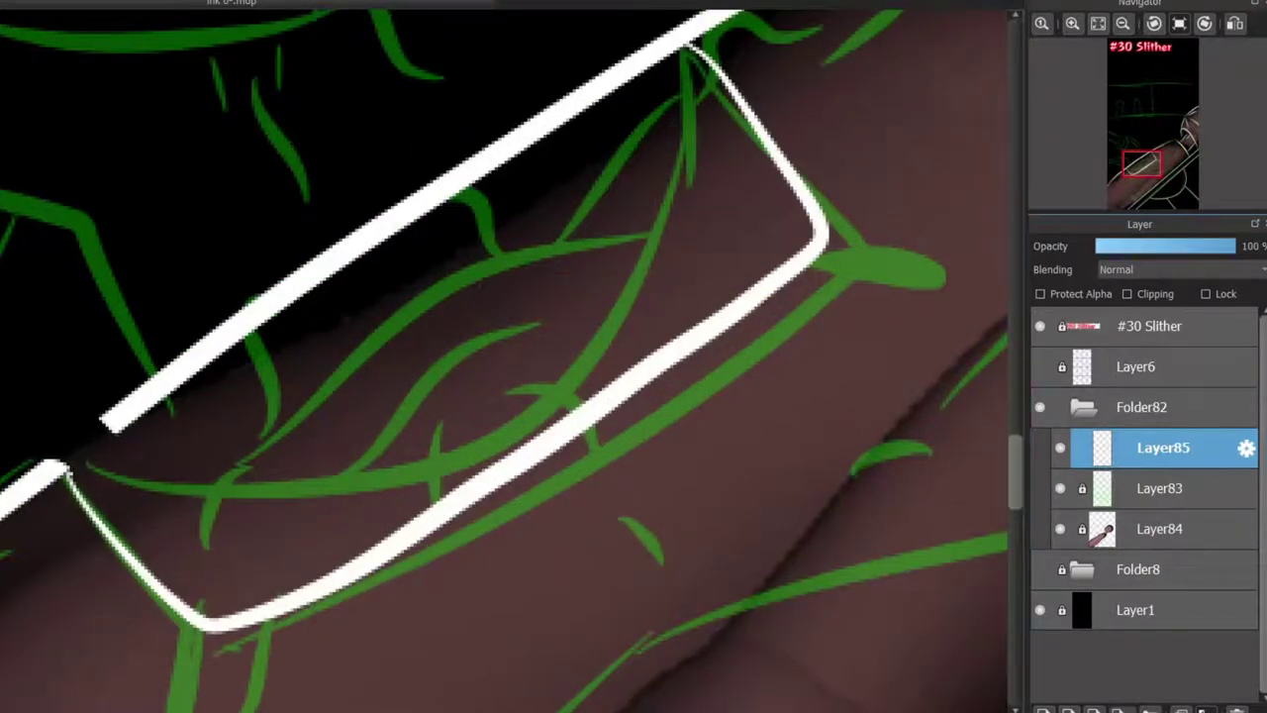
pyautogui.scroll(3, 693, 208)
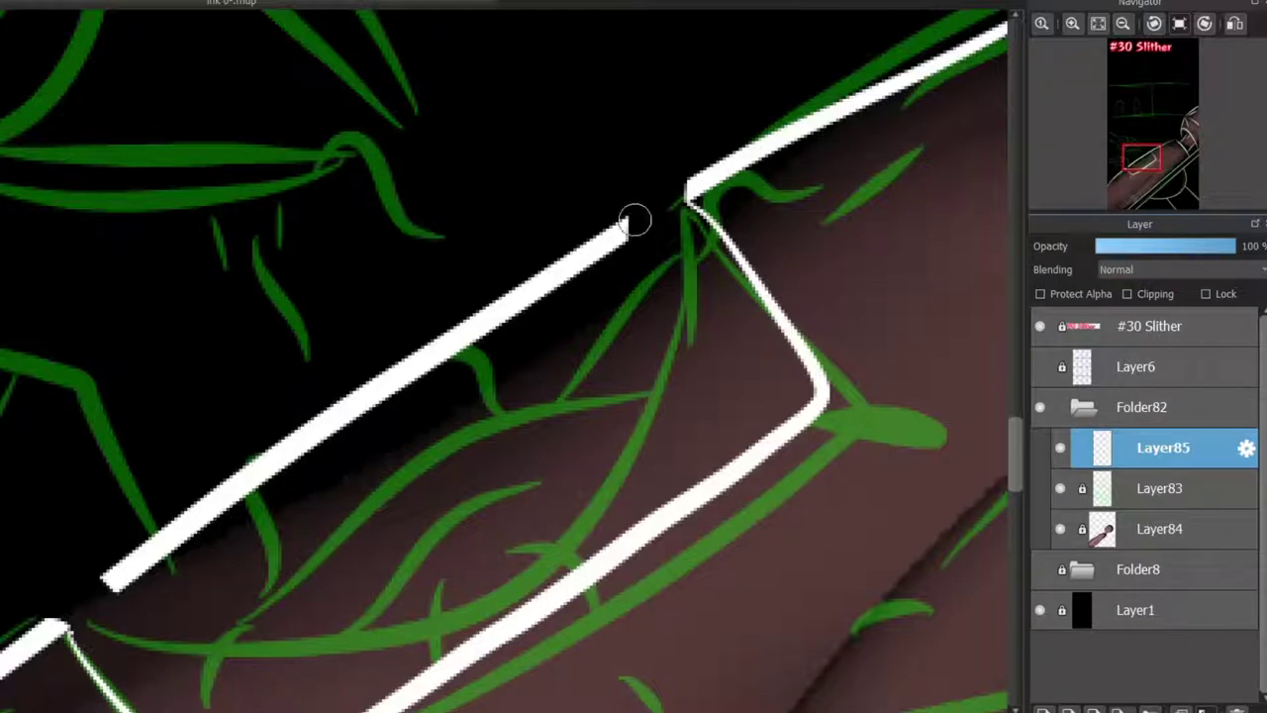
pyautogui.moveTo(104, 589)
pyautogui.mouseDown()
pyautogui.moveTo(136, 584)
pyautogui.moveTo(170, 524)
pyautogui.moveTo(290, 412)
pyautogui.moveTo(405, 382)
pyautogui.moveTo(619, 230)
pyautogui.mouseUp()
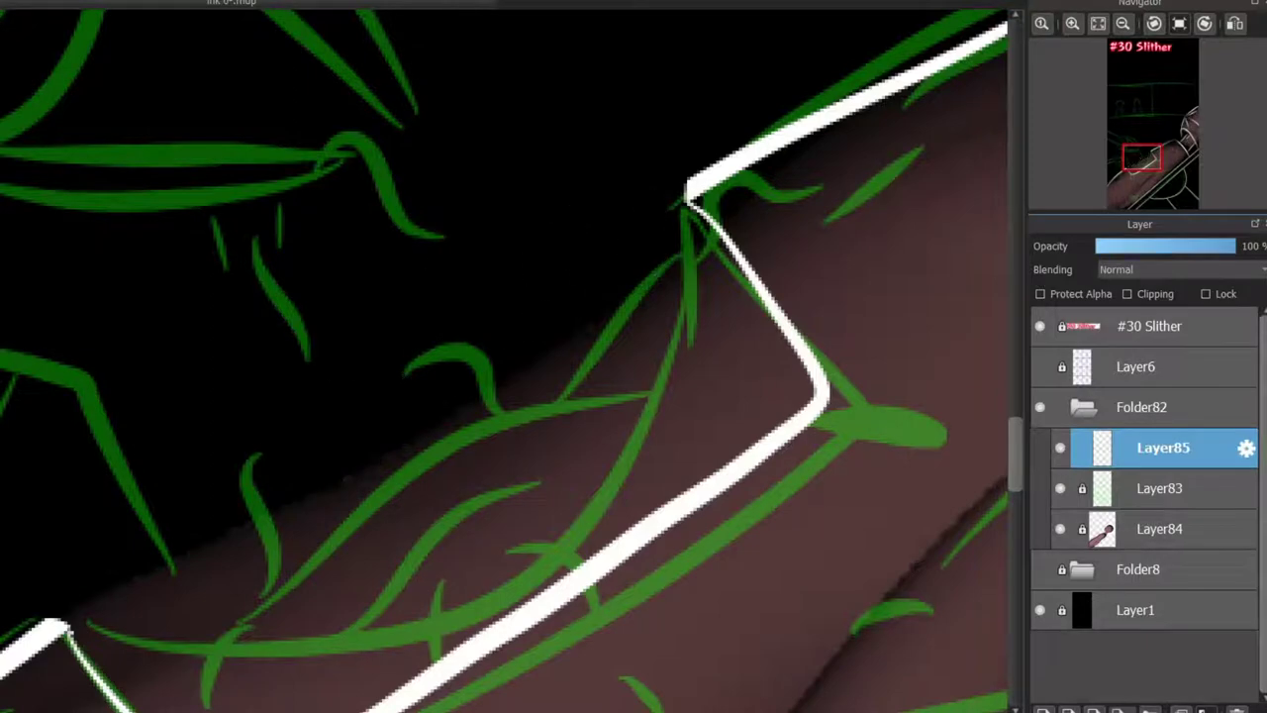
# Ink the sagging inner edge of the belly opening as one tapered curve joining its two upper corners
pyautogui.scroll(-3, 419, 457)
pyautogui.scroll(2, 374, 620)
pyautogui.moveTo(198, 407)
pyautogui.mouseDown()
pyautogui.moveTo(394, 443)
pyautogui.moveTo(596, 330)
pyautogui.moveTo(649, 260)
pyautogui.mouseUp()
pyautogui.hotkey('ctrl', 'z')
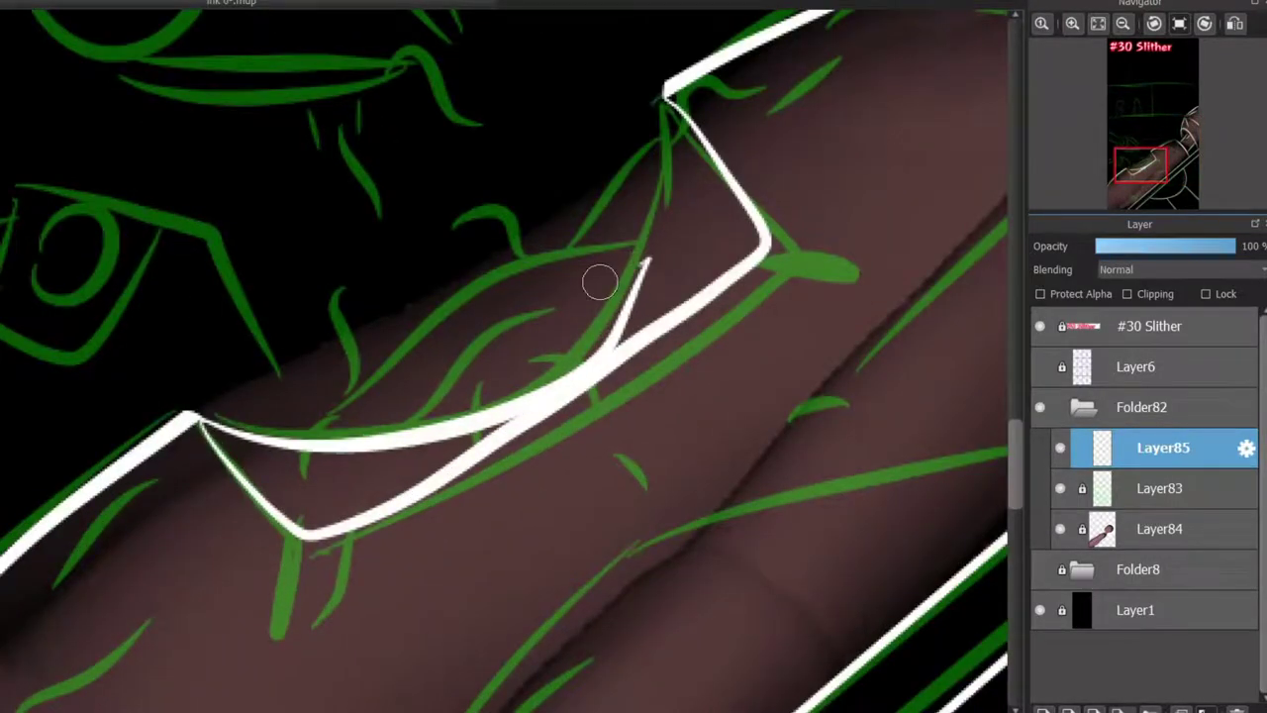
pyautogui.moveTo(501, 310); pyautogui.dragTo(674, 223)
pyautogui.hotkey('ctrl', 'z')
pyautogui.hotkey('ctrl', 'z')
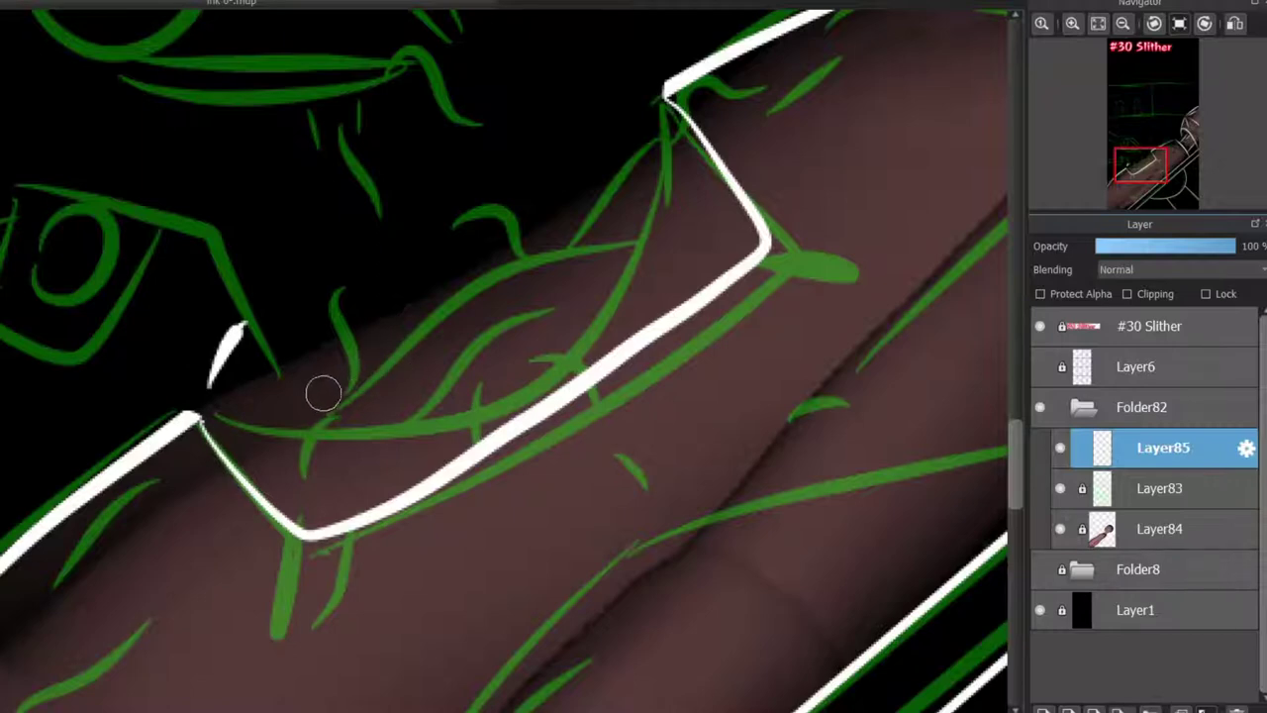
pyautogui.hotkey('ctrl', 'z')
pyautogui.moveTo(198, 412)
pyautogui.mouseDown()
pyautogui.moveTo(438, 426)
pyautogui.moveTo(664, 141)
pyautogui.mouseUp()
pyautogui.hotkey('ctrl', 'z')
pyautogui.moveTo(664, 85)
pyautogui.mouseDown()
pyautogui.moveTo(595, 317)
pyautogui.moveTo(295, 440)
pyautogui.moveTo(242, 436)
pyautogui.moveTo(402, 419)
pyautogui.moveTo(618, 185)
pyautogui.moveTo(667, 99)
pyautogui.mouseUp()
pyautogui.hotkey('ctrl', 'z')
pyautogui.hotkey('ctrl', 'z')
pyautogui.moveTo(665, 93)
pyautogui.mouseDown()
pyautogui.moveTo(648, 196)
pyautogui.moveTo(205, 426)
pyautogui.mouseUp()
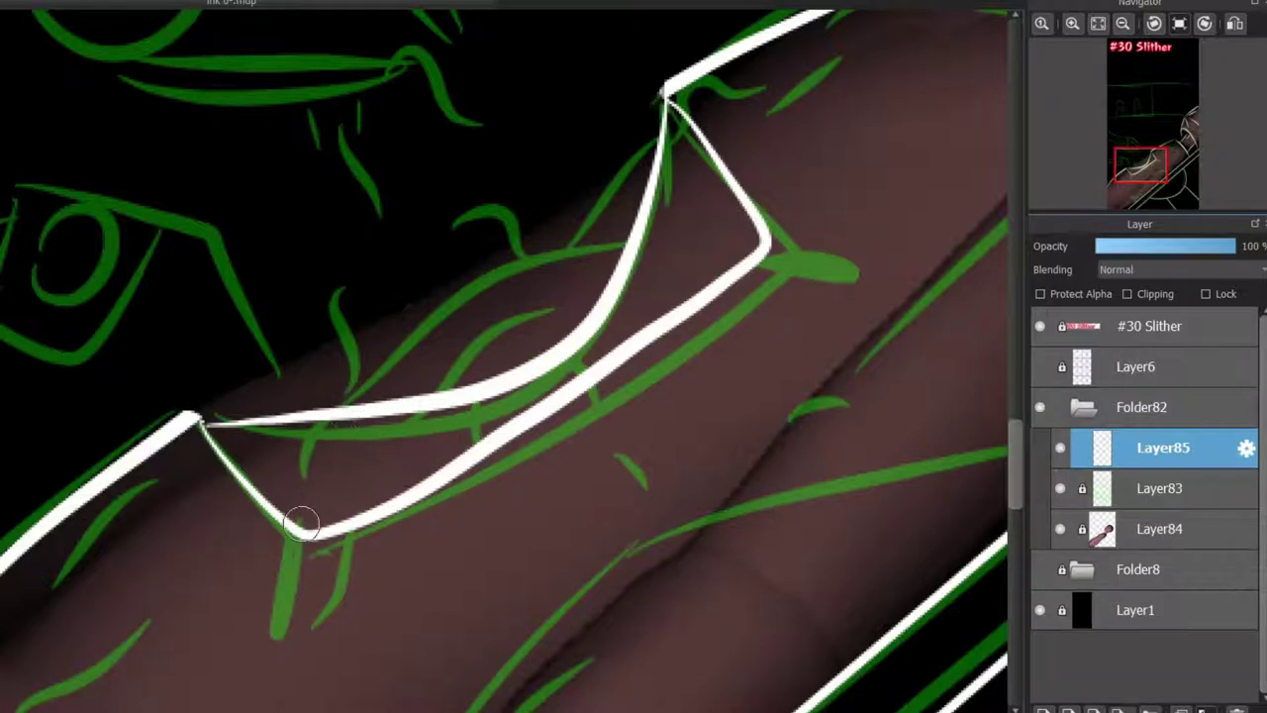
# Ink a short, solid teardrop-shaped pin at each of the two lower corners of the belly opening
pyautogui.moveTo(300, 522)
pyautogui.mouseDown()
pyautogui.moveTo(282, 592)
pyautogui.moveTo(303, 516)
pyautogui.mouseUp()
pyautogui.hotkey('ctrl', 'z')
pyautogui.hotkey('ctrl', 'z')
pyautogui.hotkey('ctrl', 'z')
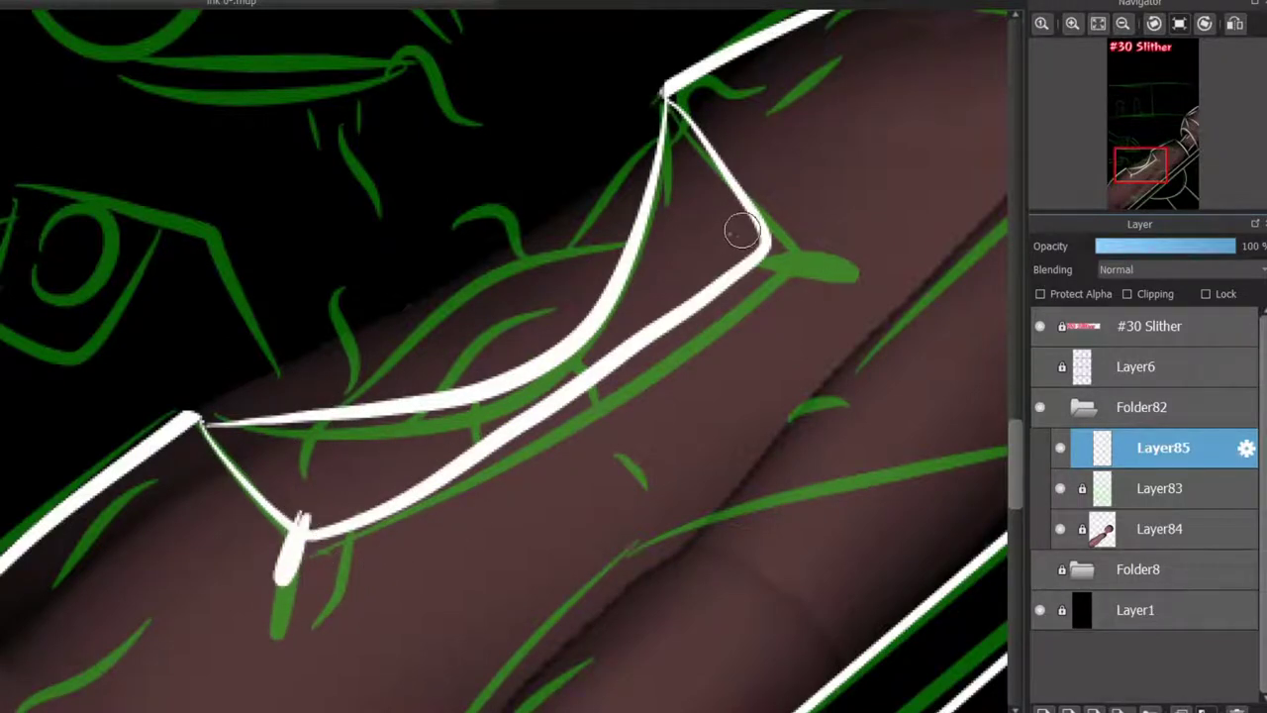
pyautogui.moveTo(822, 239); pyautogui.dragTo(732, 236)
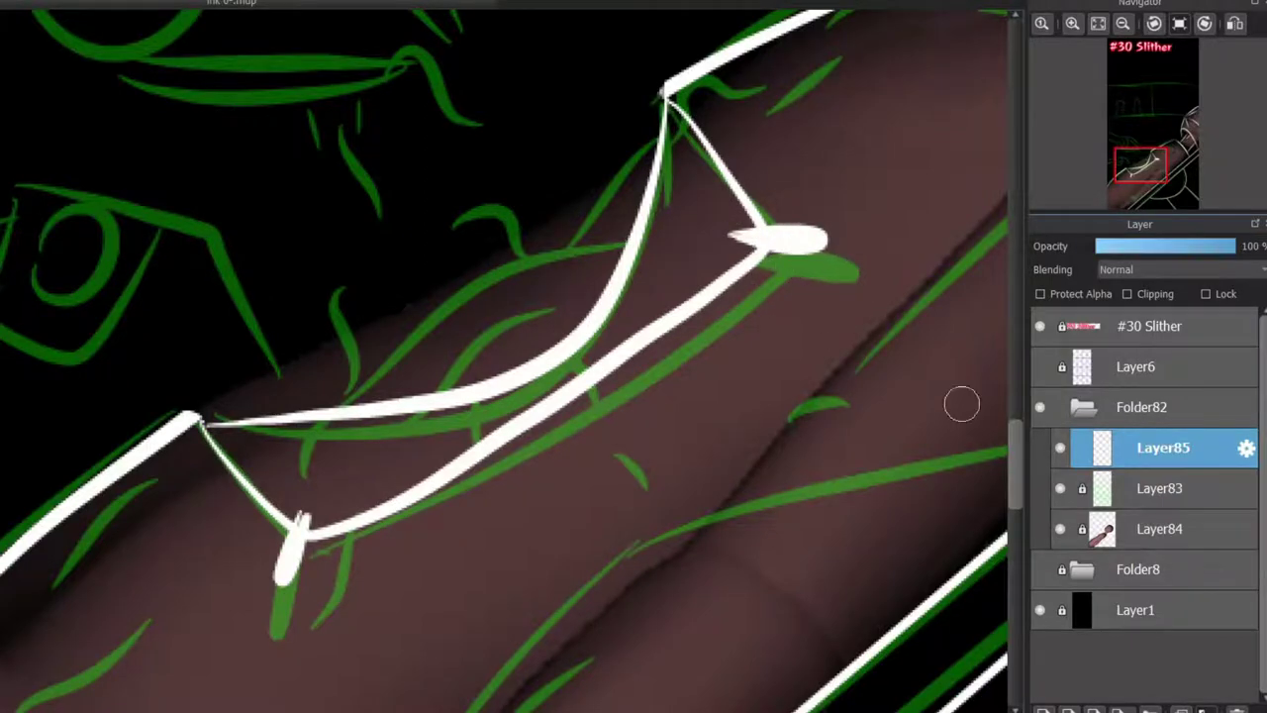
# Ink the long curve between torso and arm from the table edge toward the wrist, and a slanting stroke over the hip
pyautogui.moveTo(1016, 436); pyautogui.dragTo(1015, 488)
pyautogui.scroll(-1, 554, 435)
pyautogui.moveTo(435, 471)
pyautogui.mouseDown()
pyautogui.moveTo(537, 317)
pyautogui.moveTo(920, 205)
pyautogui.mouseUp()
pyautogui.moveTo(285, 281)
pyautogui.mouseDown()
pyautogui.moveTo(183, 540)
pyautogui.moveTo(104, 608)
pyautogui.mouseUp()
pyautogui.hotkey('ctrl', 'z')
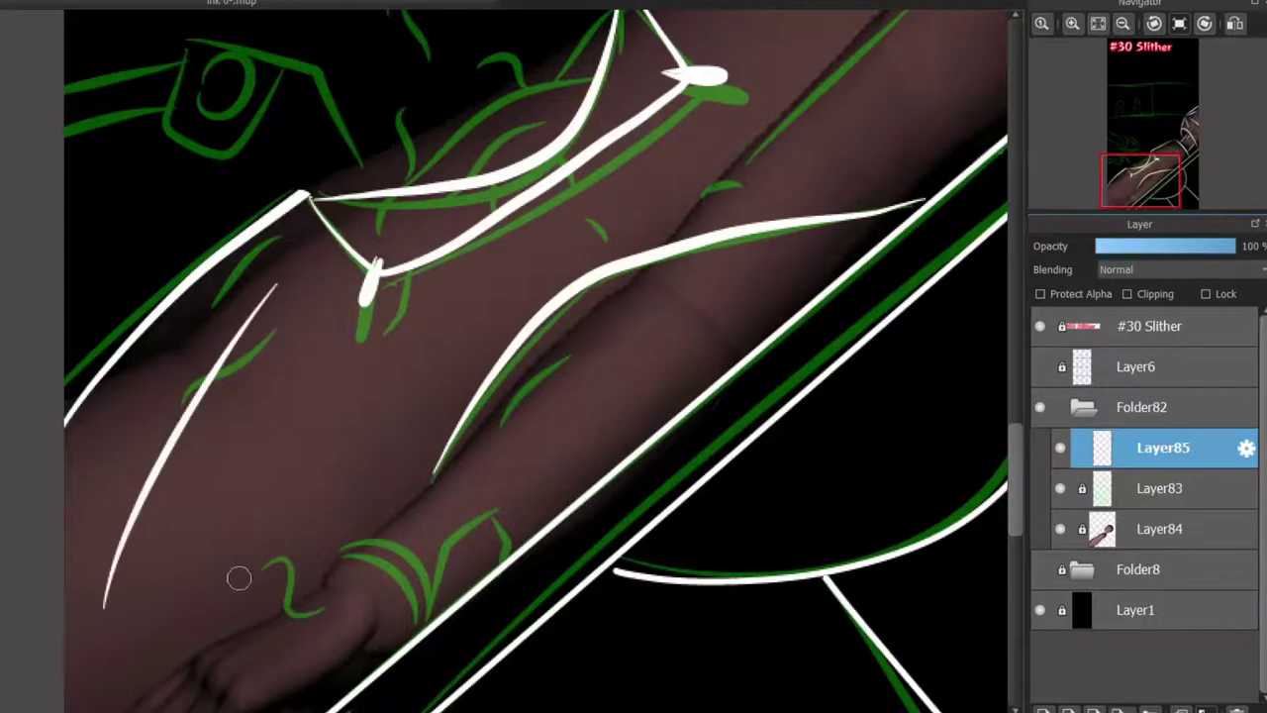
# Ink the upper arm's curved contour below the shoulder and a short tapered stroke across the chest above it
pyautogui.moveTo(1143, 178); pyautogui.dragTo(1167, 149)
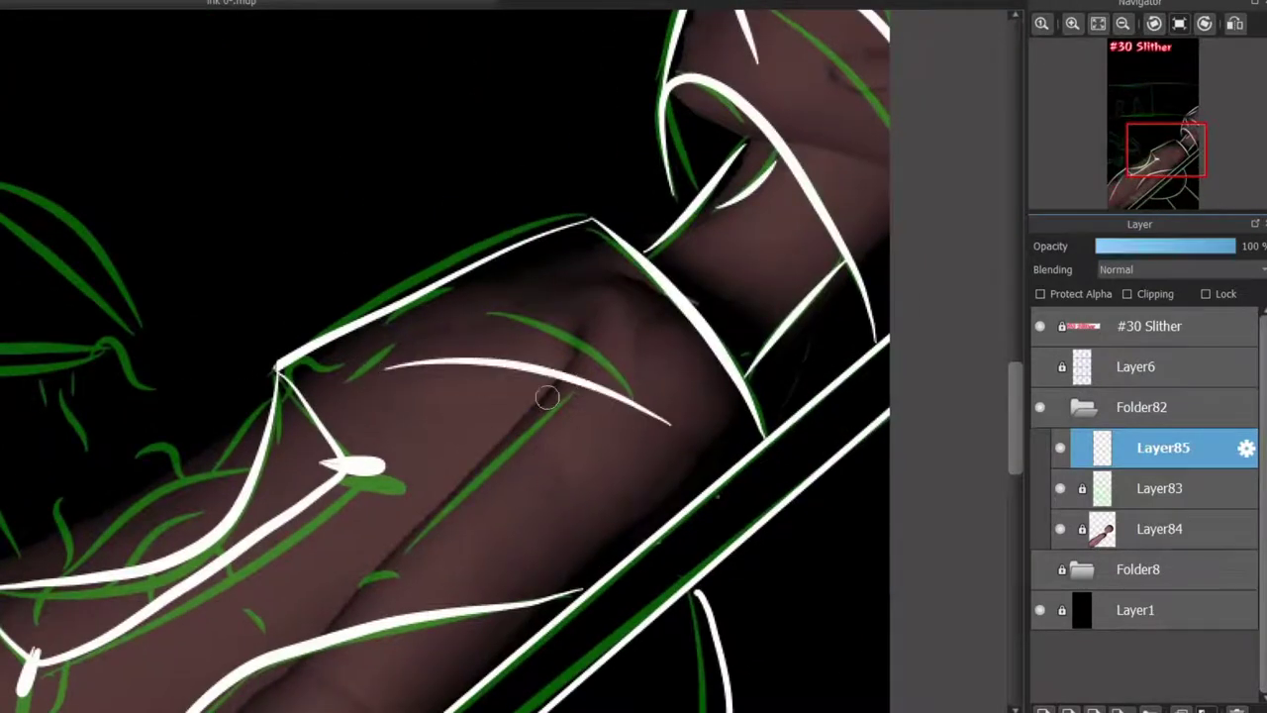
pyautogui.moveTo(458, 485); pyautogui.dragTo(594, 399)
pyautogui.hotkey('ctrl', 'z')
pyautogui.moveTo(383, 379); pyautogui.dragTo(618, 311)
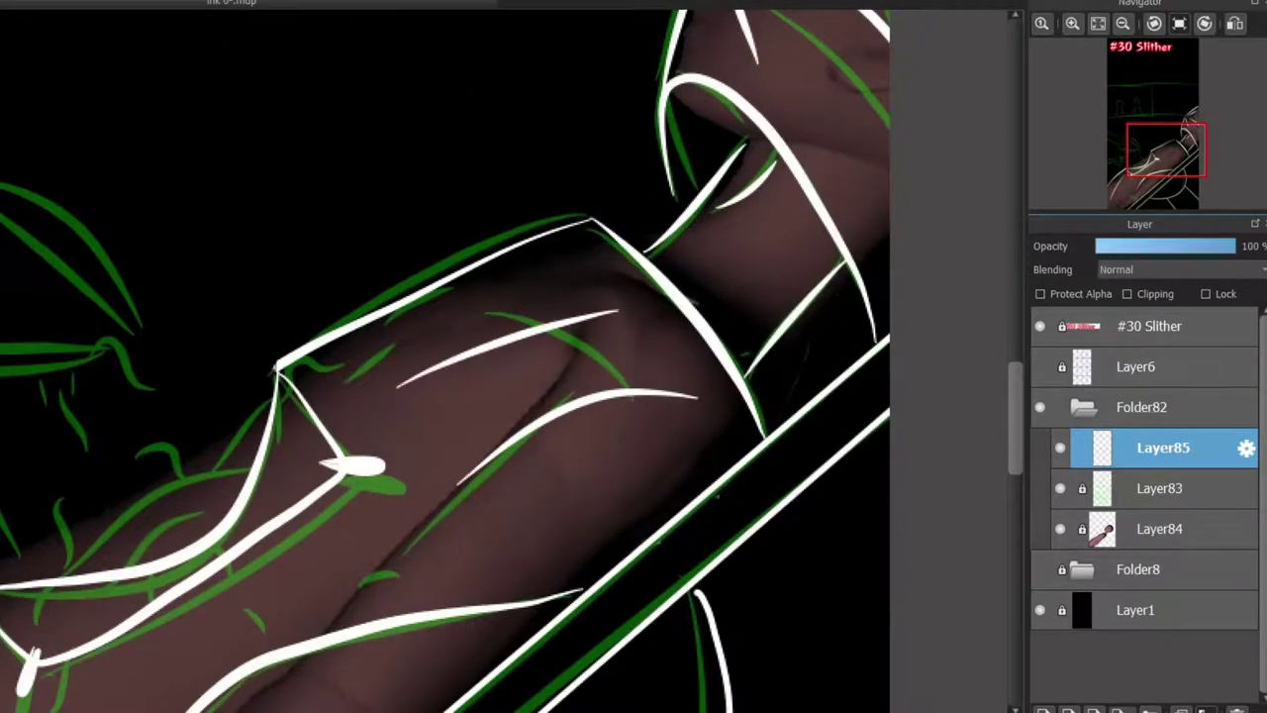
# Ink the wristband as two curved bands around the wrist and draw small rounded characters between them
pyautogui.moveTo(1167, 152); pyautogui.dragTo(1140, 193)
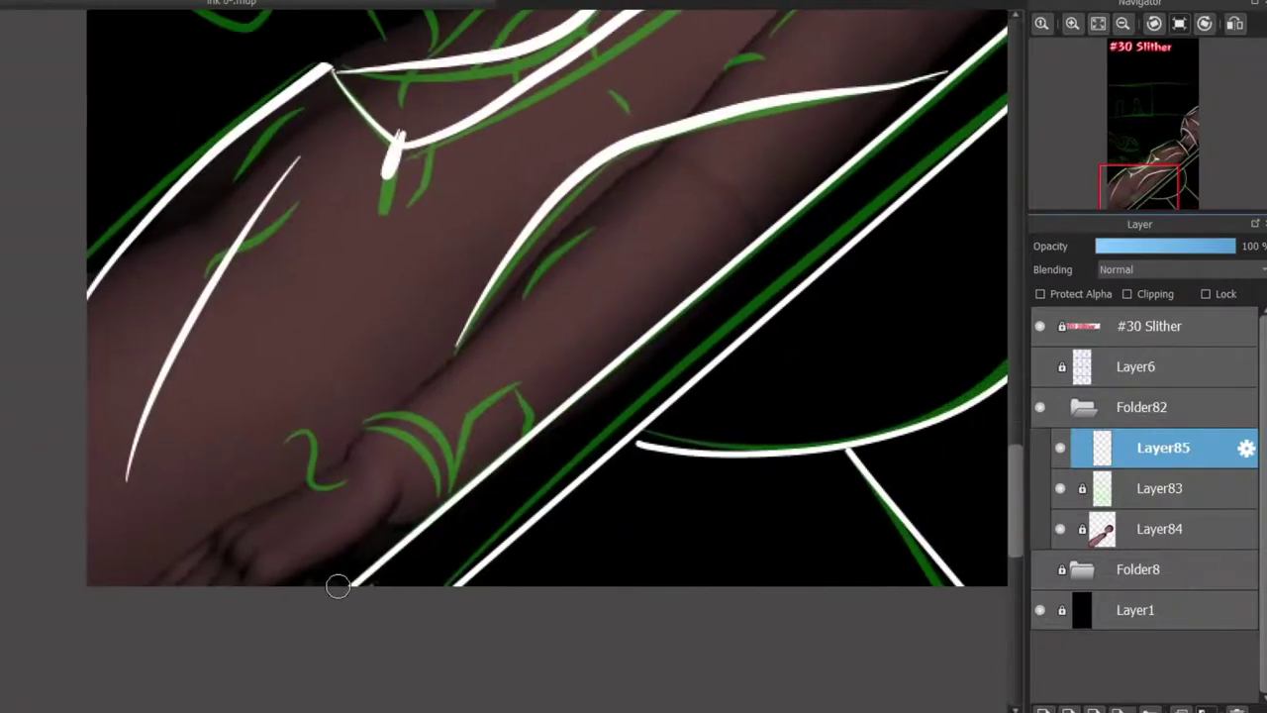
pyautogui.scroll(2, 336, 588)
pyautogui.moveTo(356, 308)
pyautogui.mouseDown()
pyautogui.moveTo(422, 323)
pyautogui.moveTo(488, 460)
pyautogui.moveTo(557, 404)
pyautogui.mouseUp()
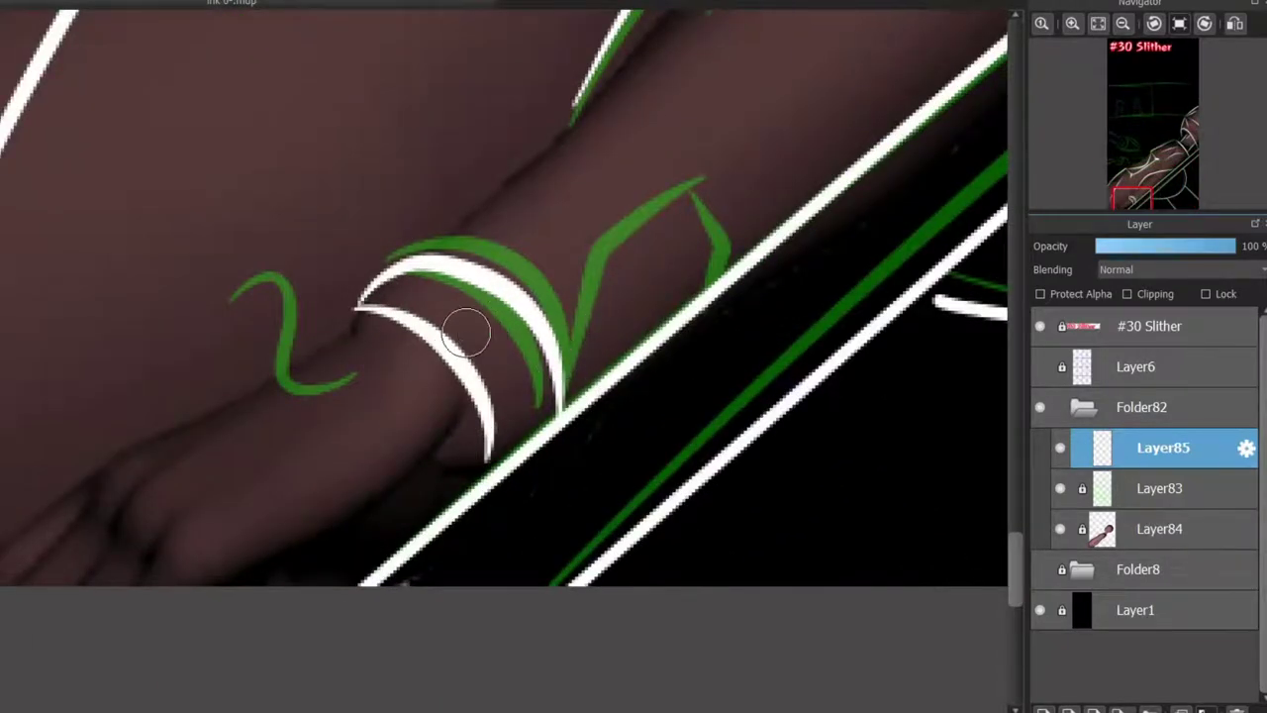
pyautogui.scroll(2, 466, 332)
pyautogui.moveTo(457, 262)
pyautogui.mouseDown()
pyautogui.moveTo(455, 313)
pyautogui.moveTo(459, 260)
pyautogui.mouseUp()
pyautogui.moveTo(535, 299); pyautogui.dragTo(475, 370)
pyautogui.moveTo(574, 359)
pyautogui.mouseDown()
pyautogui.moveTo(515, 436)
pyautogui.moveTo(606, 454)
pyautogui.moveTo(549, 366)
pyautogui.mouseUp()
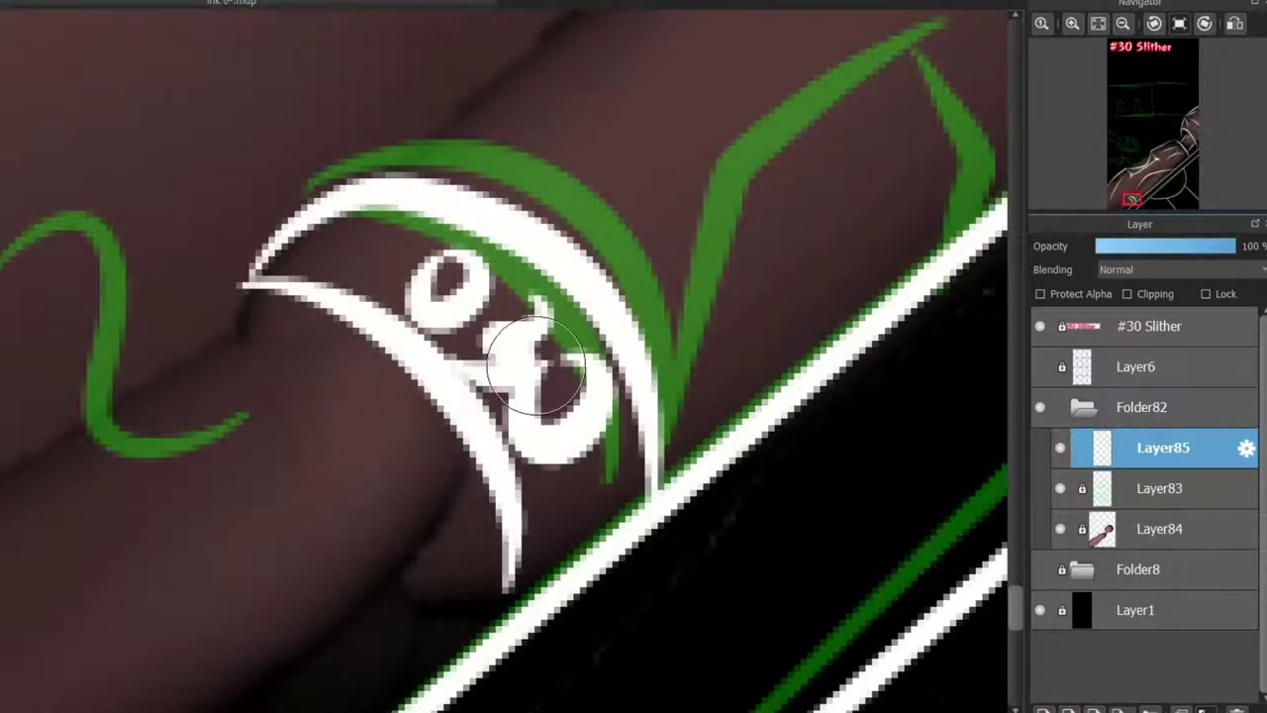
# Ink the back of the hand from the wristband to the knuckle and the outer finger line down to the canvas edge
pyautogui.scroll(-2, 535, 366)
pyautogui.moveTo(297, 399)
pyautogui.mouseDown()
pyautogui.moveTo(175, 466)
pyautogui.moveTo(47, 602)
pyautogui.mouseUp()
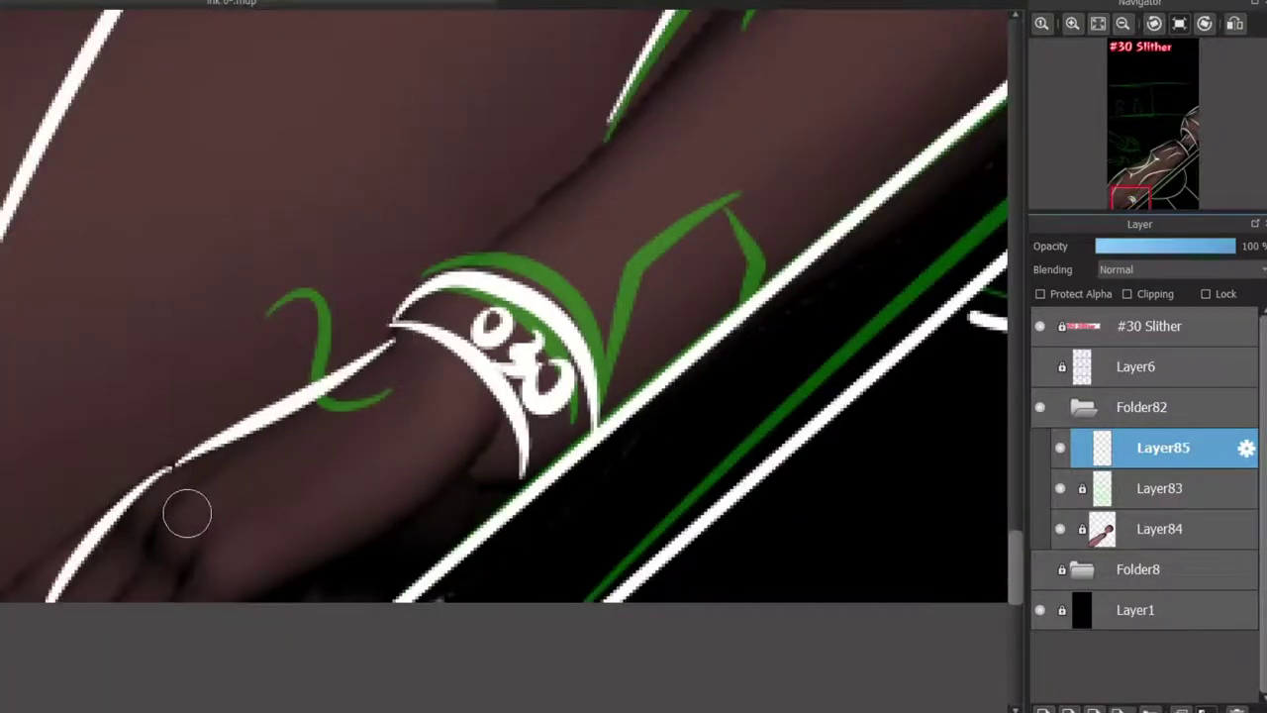
pyautogui.hotkey('ctrl', 'z')
pyautogui.moveTo(188, 510); pyautogui.dragTo(115, 603)
pyautogui.hotkey('ctrl', 'z')
pyautogui.hotkey('ctrl', 'z')
pyautogui.moveTo(171, 465); pyautogui.dragTo(15, 599)
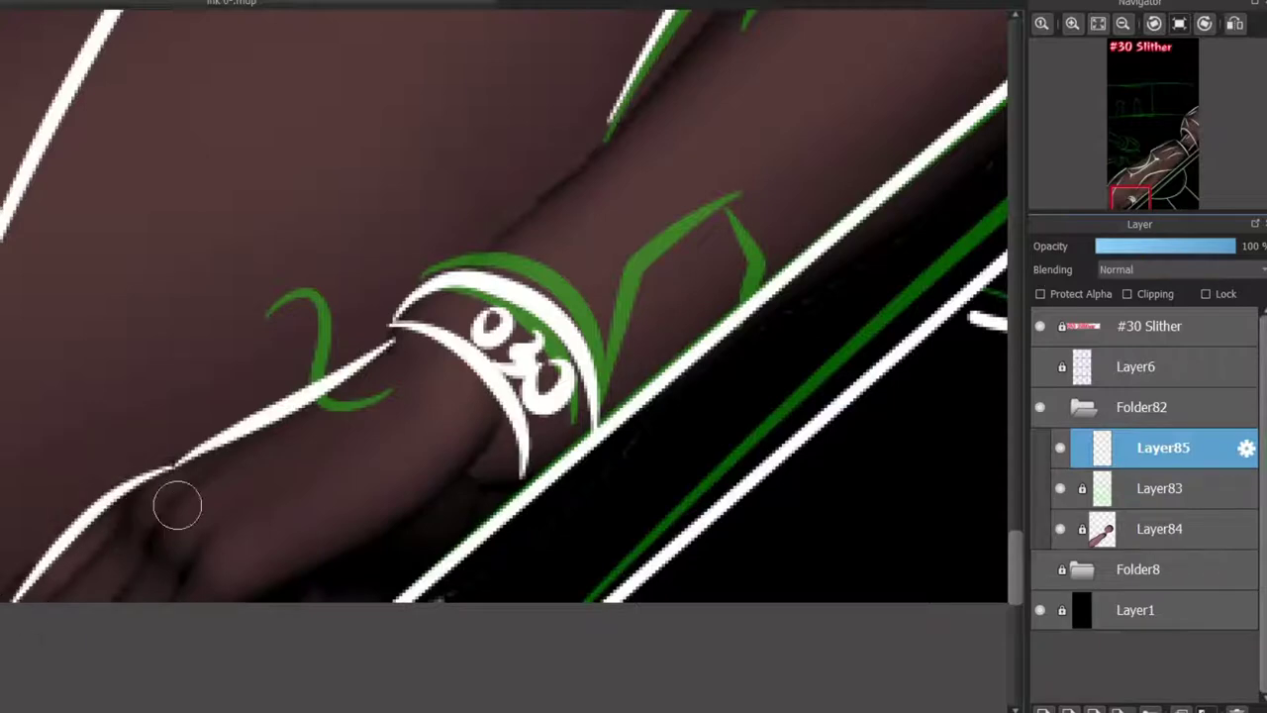
# Ink the remaining short finger lines and the underside of the hand back toward the wristband
pyautogui.moveTo(176, 504); pyautogui.dragTo(79, 599)
pyautogui.moveTo(218, 527); pyautogui.dragTo(144, 599)
pyautogui.moveTo(274, 566)
pyautogui.mouseDown()
pyautogui.moveTo(492, 437)
pyautogui.moveTo(270, 570)
pyautogui.moveTo(469, 448)
pyautogui.moveTo(406, 521)
pyautogui.moveTo(330, 567)
pyautogui.moveTo(449, 477)
pyautogui.moveTo(522, 470)
pyautogui.moveTo(483, 461)
pyautogui.moveTo(473, 468)
pyautogui.moveTo(525, 489)
pyautogui.moveTo(532, 442)
pyautogui.mouseUp()
pyautogui.hotkey('ctrl', 'z')
pyautogui.hotkey('ctrl', 'z')
pyautogui.hotkey('ctrl', 'z')
pyautogui.hotkey('ctrl', 'z')
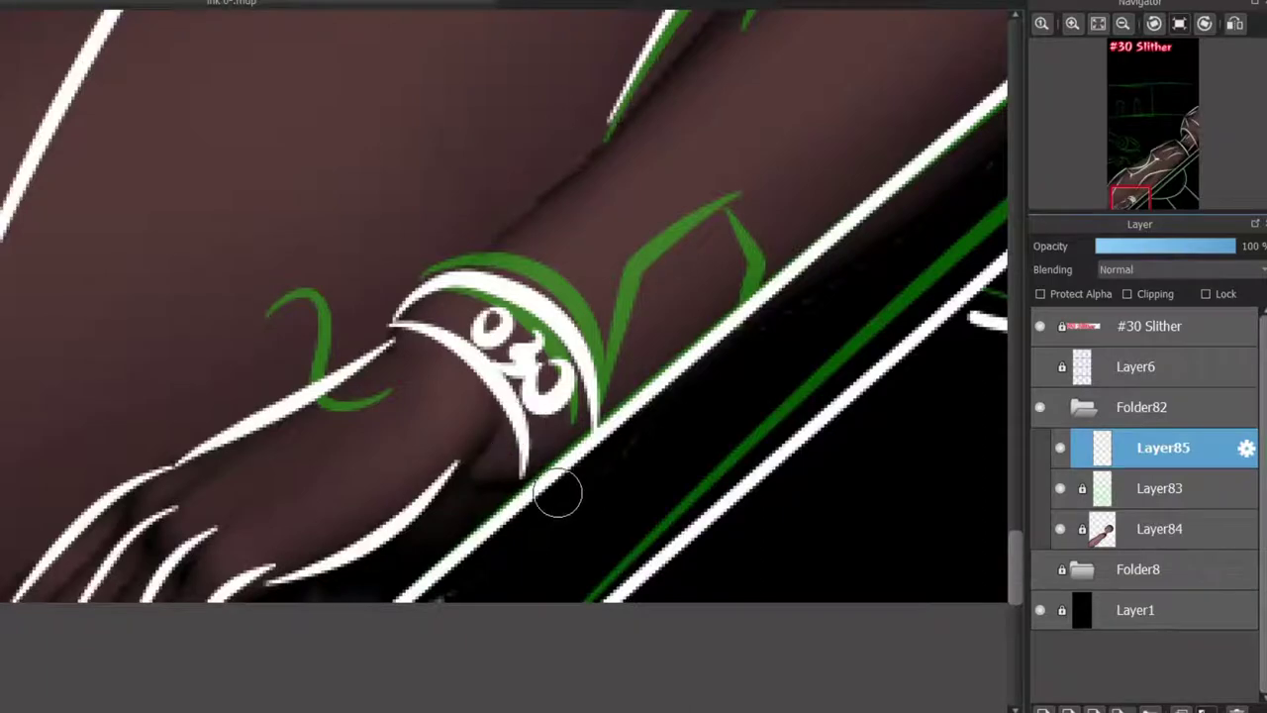
# Ink the forearm's upper contour from the wristband to the elbow, with a small curved crease at the elbow
pyautogui.moveTo(1130, 176); pyautogui.dragTo(1152, 188)
pyautogui.scroll(-2, 1151, 185)
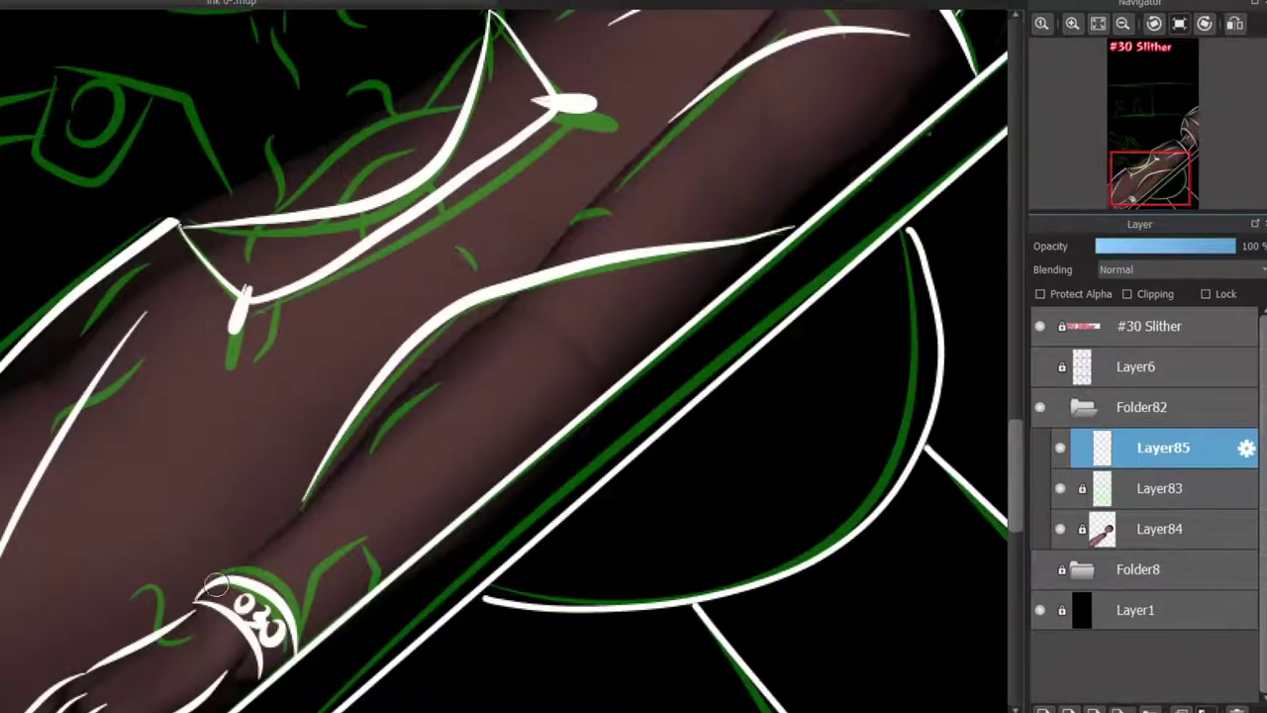
pyautogui.moveTo(498, 341); pyautogui.dragTo(565, 349)
pyautogui.scroll(2, 561, 331)
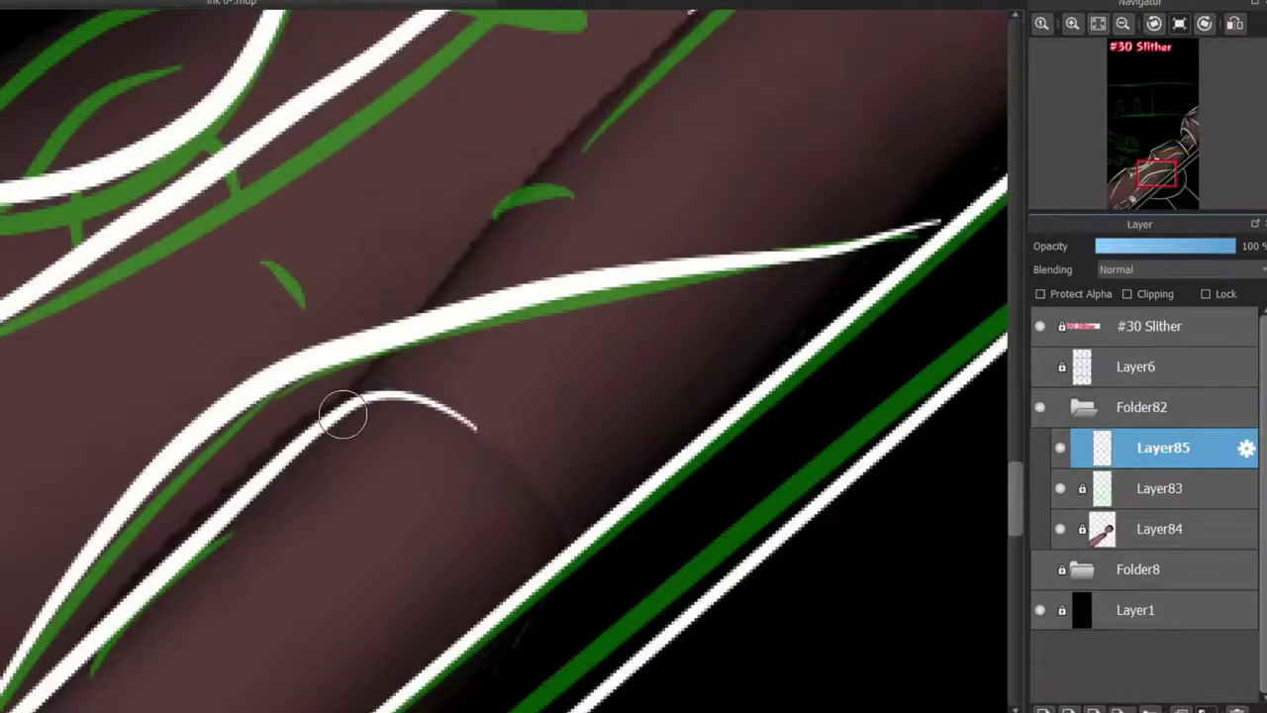
# Ink the upper device's two concentric joint rings and the two arm lines running from them to the canvas edge
pyautogui.scroll(-3, 342, 415)
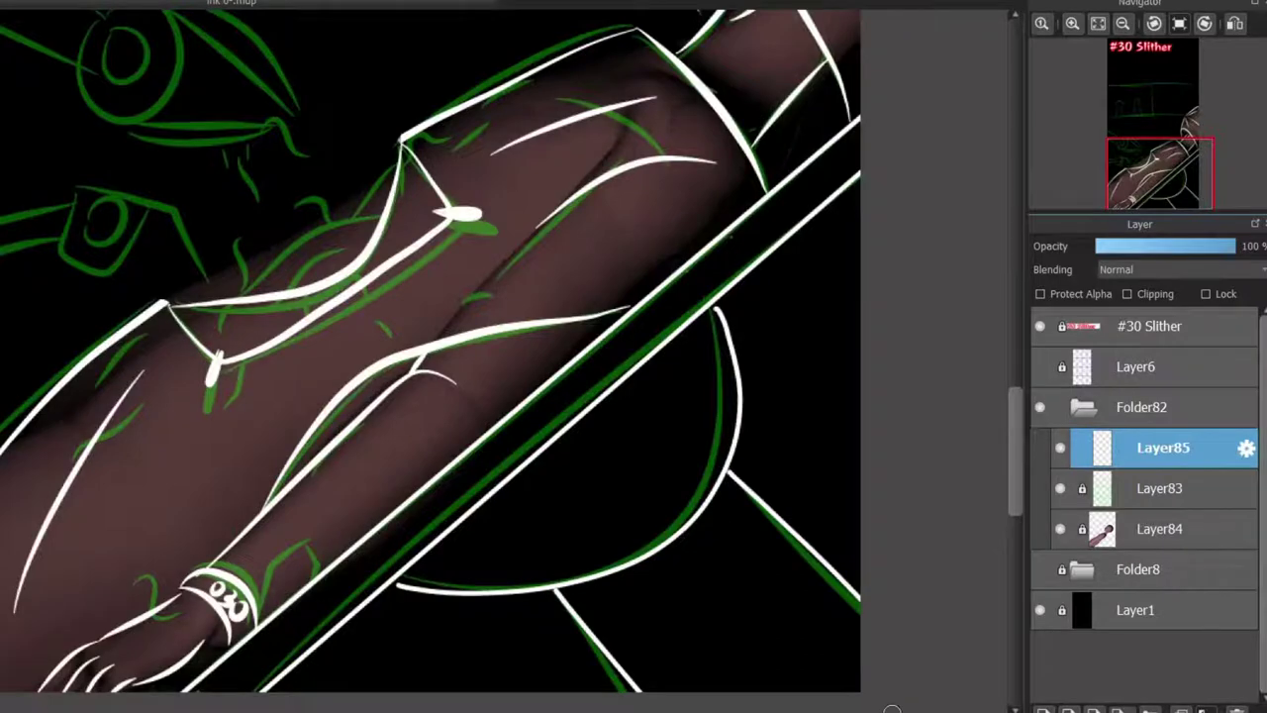
pyautogui.scroll(-4, 437, 225)
pyautogui.scroll(3, 412, 224)
pyautogui.scroll(2, 297, 502)
pyautogui.scroll(-2, 323, 456)
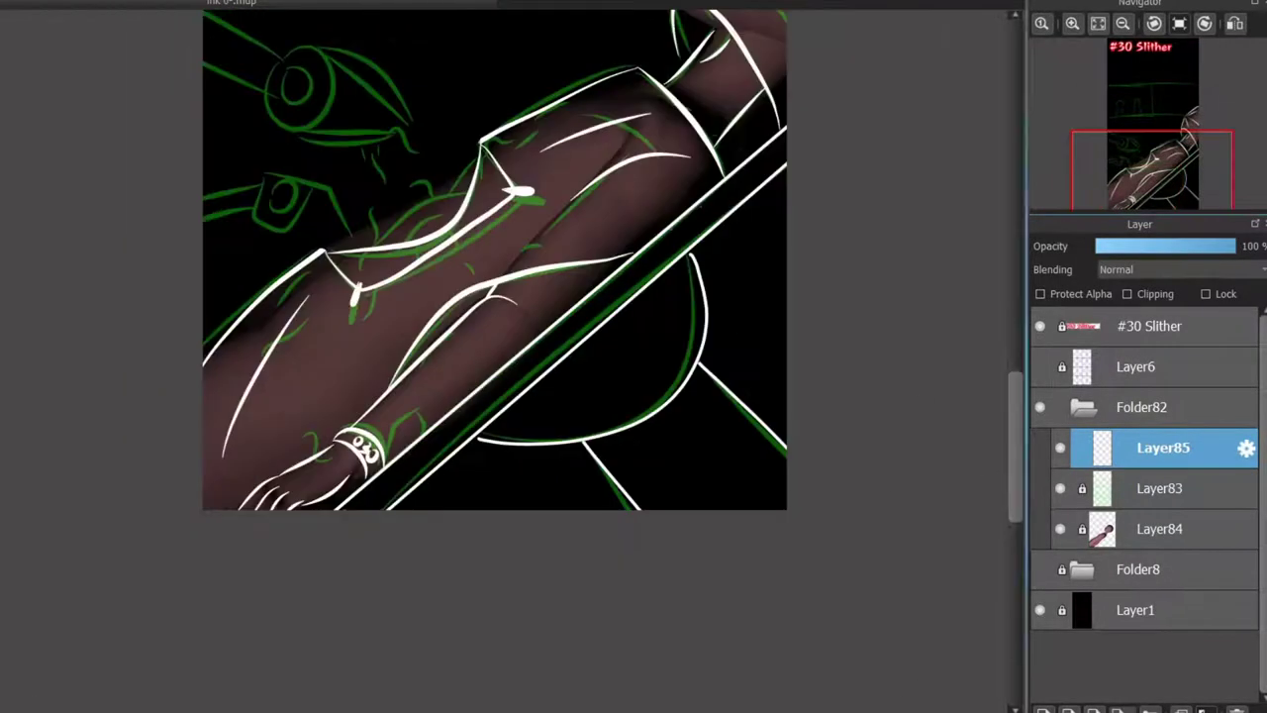
pyautogui.scroll(-3, 508, 325)
pyautogui.scroll(3, 472, 239)
pyautogui.scroll(2, 471, 240)
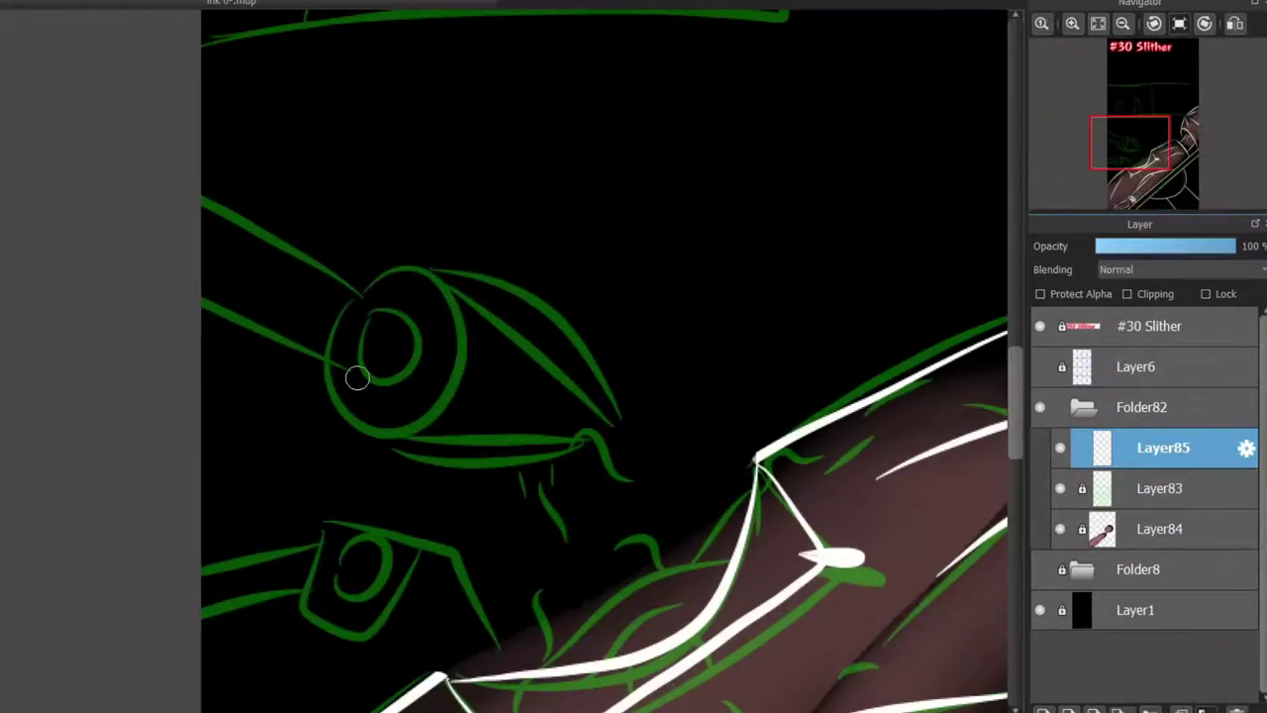
pyautogui.scroll(1, 357, 378)
pyautogui.moveTo(364, 318)
pyautogui.mouseDown()
pyautogui.moveTo(405, 411)
pyautogui.moveTo(366, 320)
pyautogui.moveTo(309, 469)
pyautogui.moveTo(500, 342)
pyautogui.moveTo(109, 167)
pyautogui.mouseUp()
pyautogui.moveTo(283, 373); pyautogui.dragTo(109, 292)
pyautogui.hotkey('ctrl', 'z')
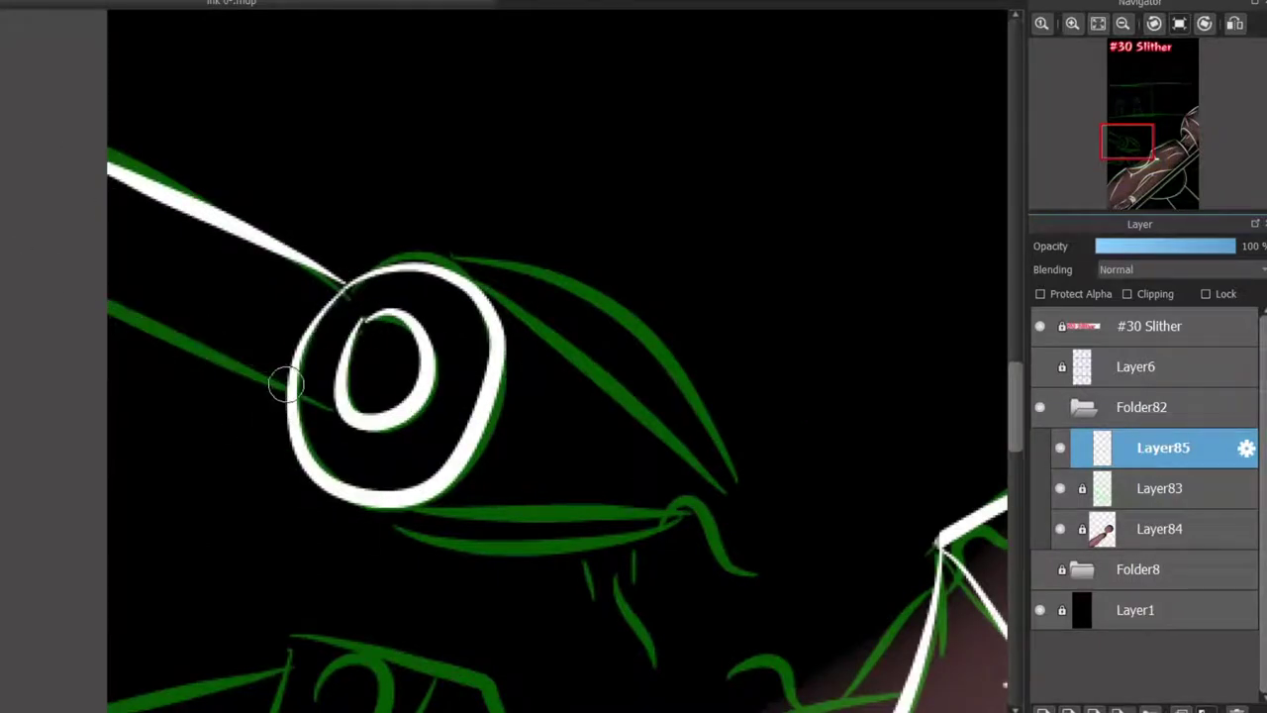
pyautogui.moveTo(284, 384); pyautogui.dragTo(108, 297)
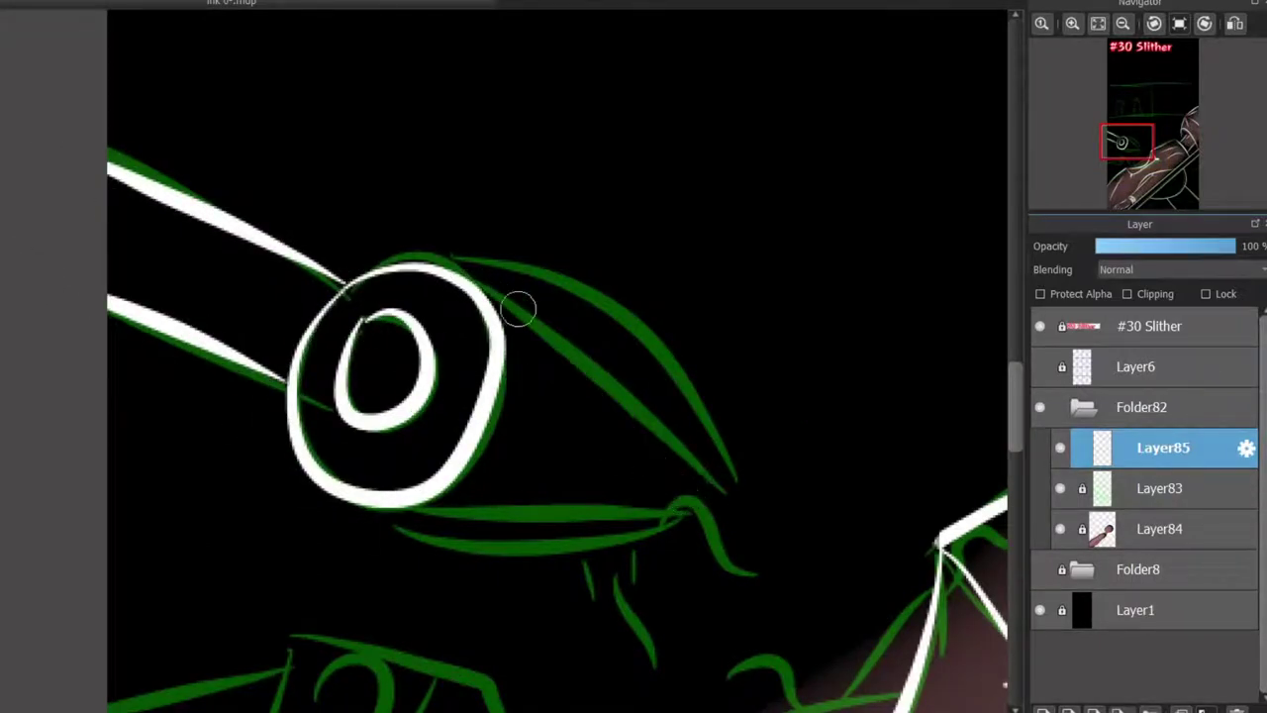
# Ink the upper device's pointed head with a straight edge, a curved upper flap and two lower strokes meeting at its tip
pyautogui.moveTo(479, 284); pyautogui.dragTo(710, 511)
pyautogui.hotkey('ctrl', 'z')
pyautogui.hotkey('ctrl', 'z')
pyautogui.moveTo(408, 496); pyautogui.dragTo(707, 508)
pyautogui.moveTo(393, 507)
pyautogui.mouseDown()
pyautogui.moveTo(709, 513)
pyautogui.moveTo(404, 510)
pyautogui.mouseUp()
pyautogui.hotkey('ctrl', 'z')
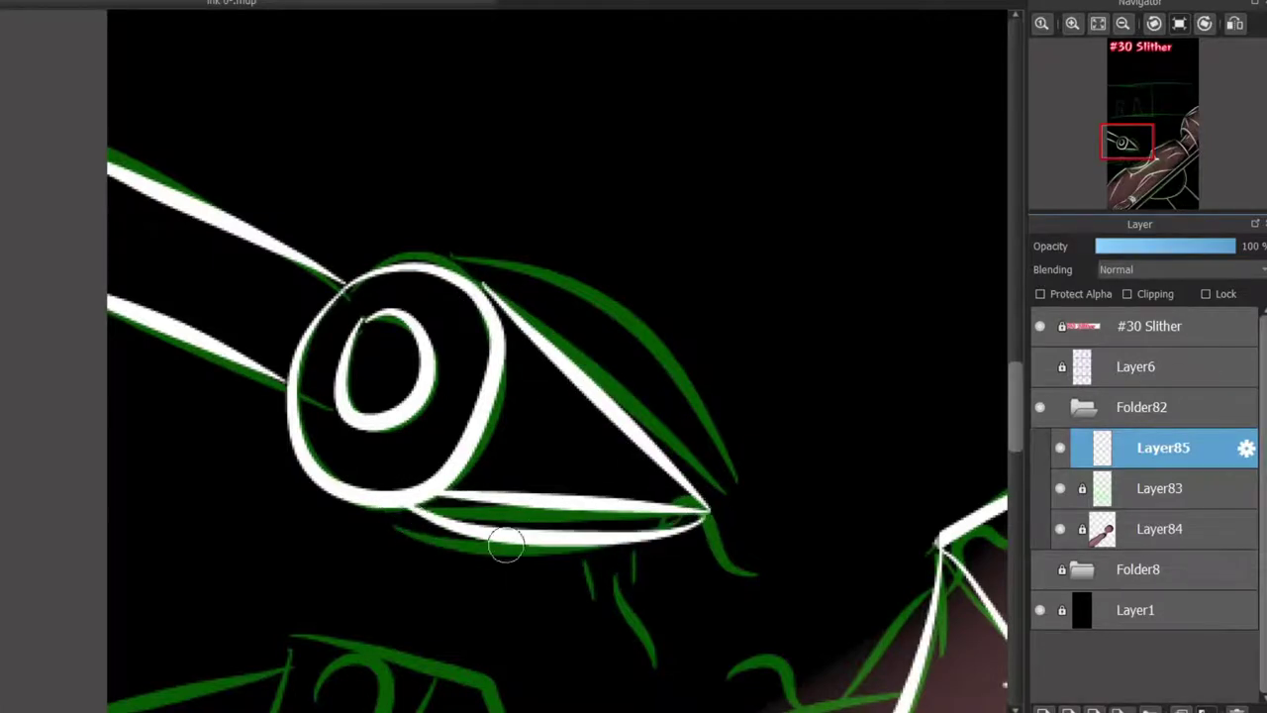
pyautogui.hotkey('ctrl', 'z')
pyautogui.moveTo(709, 513)
pyautogui.mouseDown()
pyautogui.moveTo(536, 548)
pyautogui.moveTo(396, 509)
pyautogui.mouseUp()
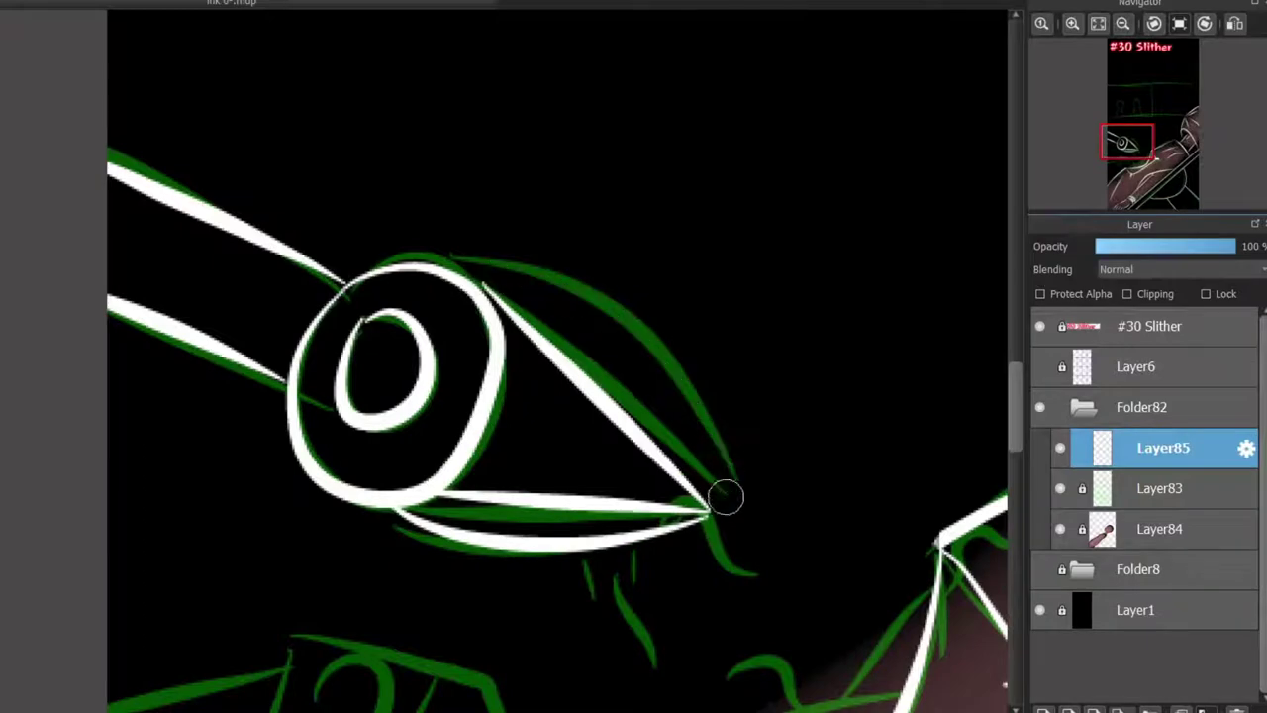
pyautogui.moveTo(723, 498); pyautogui.dragTo(452, 260)
# Ink the lower device's round joint, angular casing and bent claw, plus its two arm lines to the canvas edge
pyautogui.scroll(-5, 266, 339)
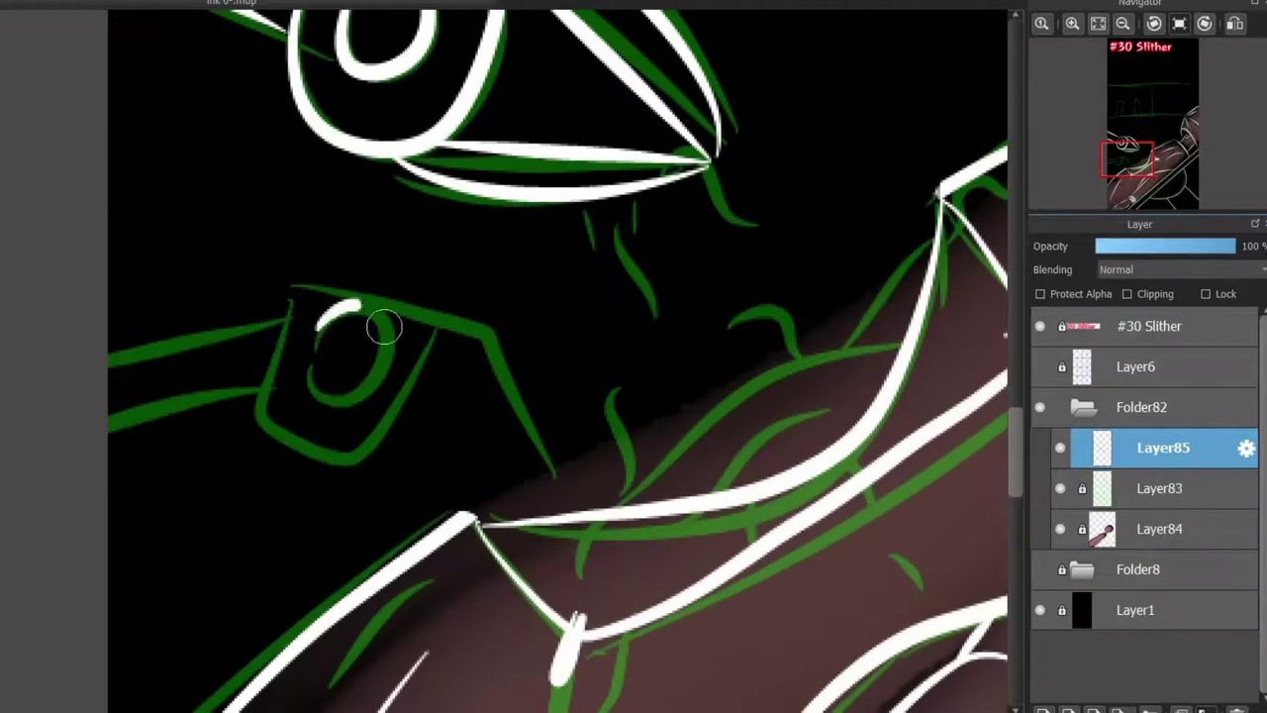
pyautogui.moveTo(384, 327); pyautogui.dragTo(319, 327)
pyautogui.moveTo(294, 265); pyautogui.dragTo(540, 465)
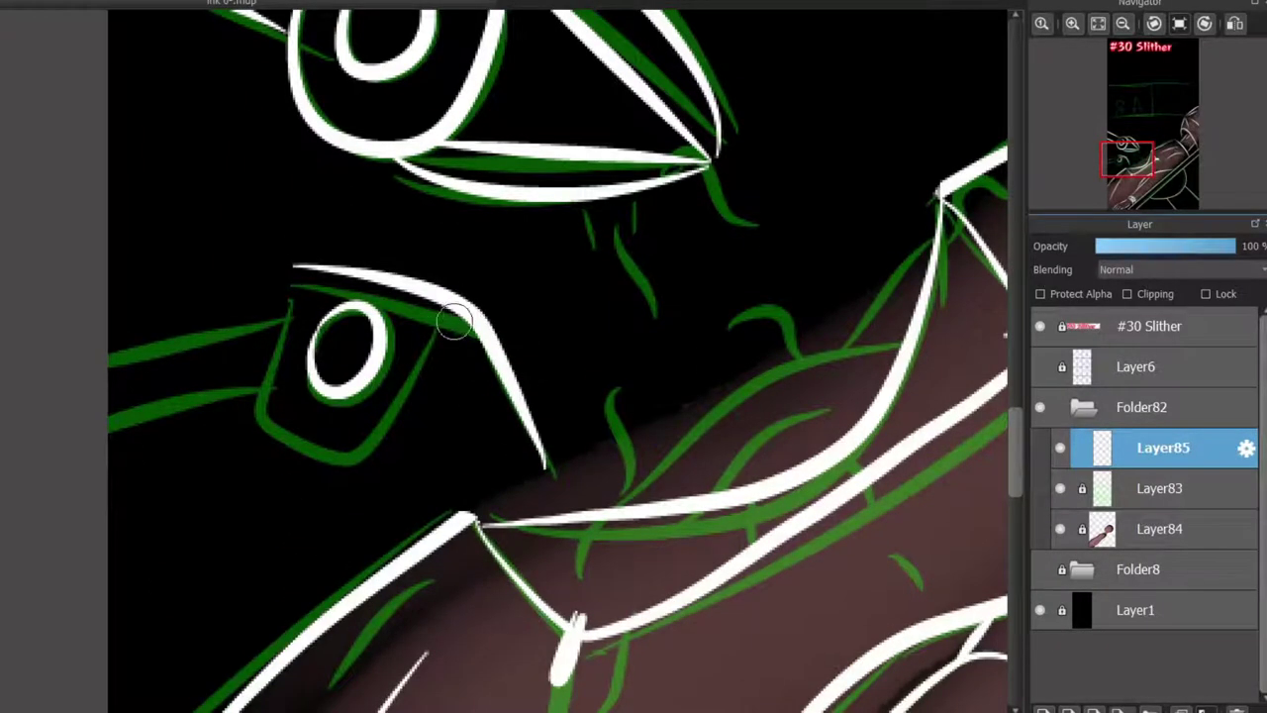
pyautogui.moveTo(451, 323)
pyautogui.mouseDown()
pyautogui.moveTo(325, 452)
pyautogui.moveTo(303, 262)
pyautogui.moveTo(270, 322)
pyautogui.moveTo(442, 330)
pyautogui.mouseUp()
pyautogui.hotkey('ctrl', 'z')
pyautogui.moveTo(352, 399); pyautogui.dragTo(420, 423)
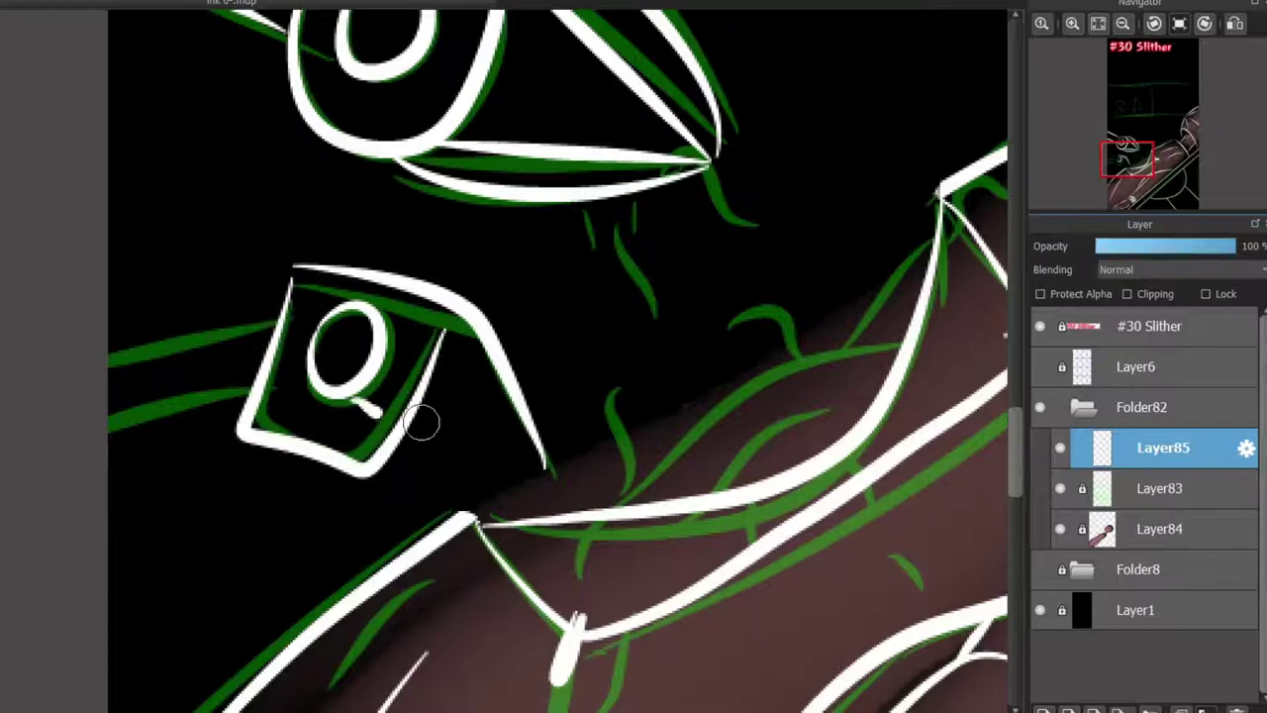
pyautogui.moveTo(282, 320); pyautogui.dragTo(61, 325)
pyautogui.moveTo(257, 383); pyautogui.dragTo(45, 382)
pyautogui.moveTo(408, 711); pyautogui.dragTo(634, 711)
pyautogui.moveTo(1167, 164)
pyautogui.mouseDown()
pyautogui.moveTo(1152, 128)
pyautogui.moveTo(1129, 160)
pyautogui.mouseUp()
pyautogui.scroll(-3, 671, 295)
pyautogui.scroll(3, 505, 360)
pyautogui.hotkey('ctrl', 'z')
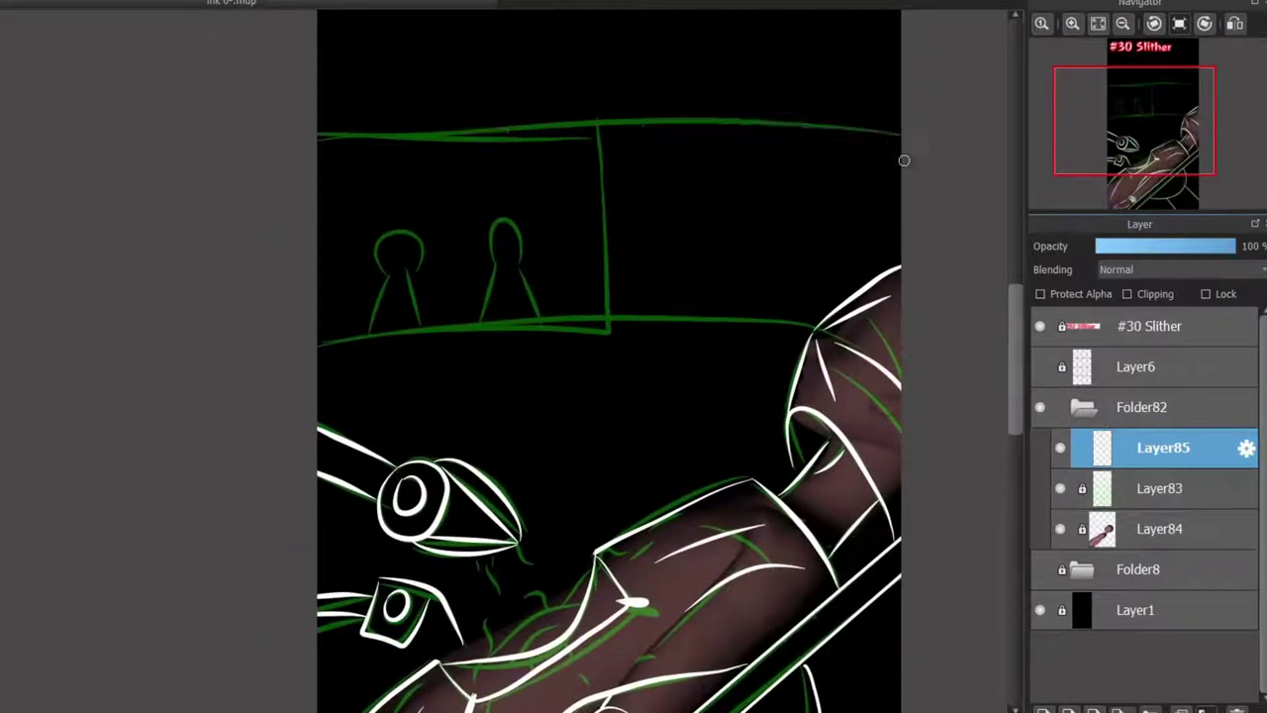
# Ink the background's upper guide line as one wide white arc spanning the full canvas width
pyautogui.moveTo(309, 151)
pyautogui.mouseDown()
pyautogui.moveTo(1000, 184)
pyautogui.moveTo(464, 133)
pyautogui.moveTo(946, 197)
pyautogui.moveTo(903, 157)
pyautogui.mouseUp()
pyautogui.hotkey('ctrl', 'z')
pyautogui.hotkey('ctrl', 'z')
pyautogui.hotkey('ctrl', 'z')
pyautogui.hotkey('ctrl', 'z')
pyautogui.moveTo(323, 158); pyautogui.dragTo(903, 157)
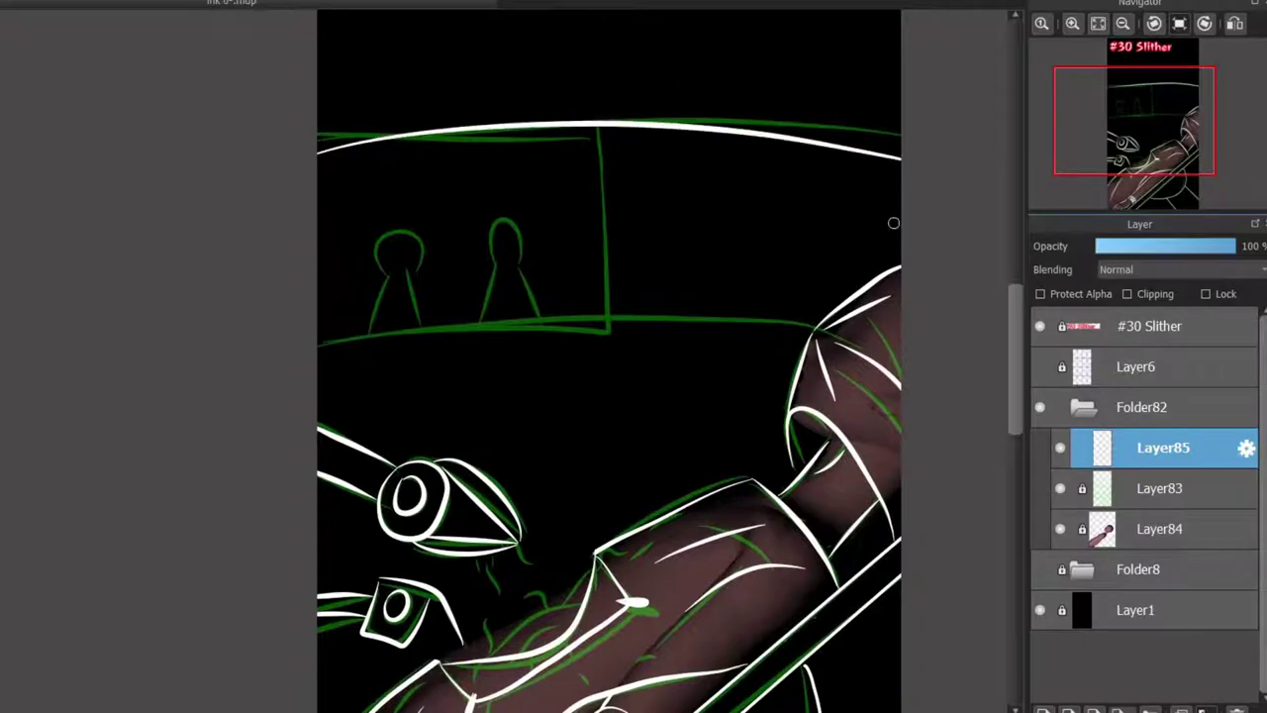
# Copy the inked arc onto a new layer, place it along the lower background guide line, and clear the selection
pyautogui.moveTo(288, 76); pyautogui.dragTo(929, 205)
pyautogui.click(1044, 709)
pyautogui.moveTo(604, 139); pyautogui.dragTo(603, 333)
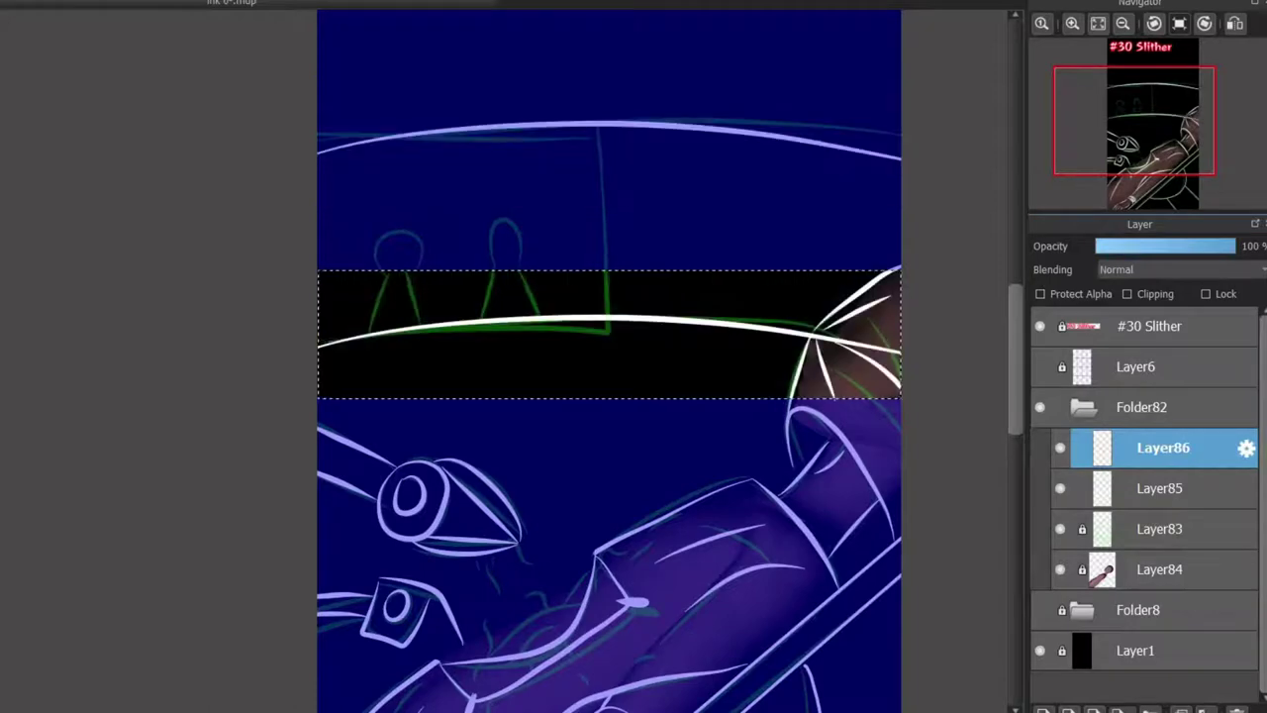
pyautogui.hotkey('ctrl', 'd')
# Lock Layer85 and erase the copied arc on Layer86 where it crosses the figure at the canvas edge
pyautogui.click(1159, 488)
pyautogui.click(1206, 294)
pyautogui.click(1060, 488)
pyautogui.click(1060, 488)
pyautogui.scroll(4, 863, 307)
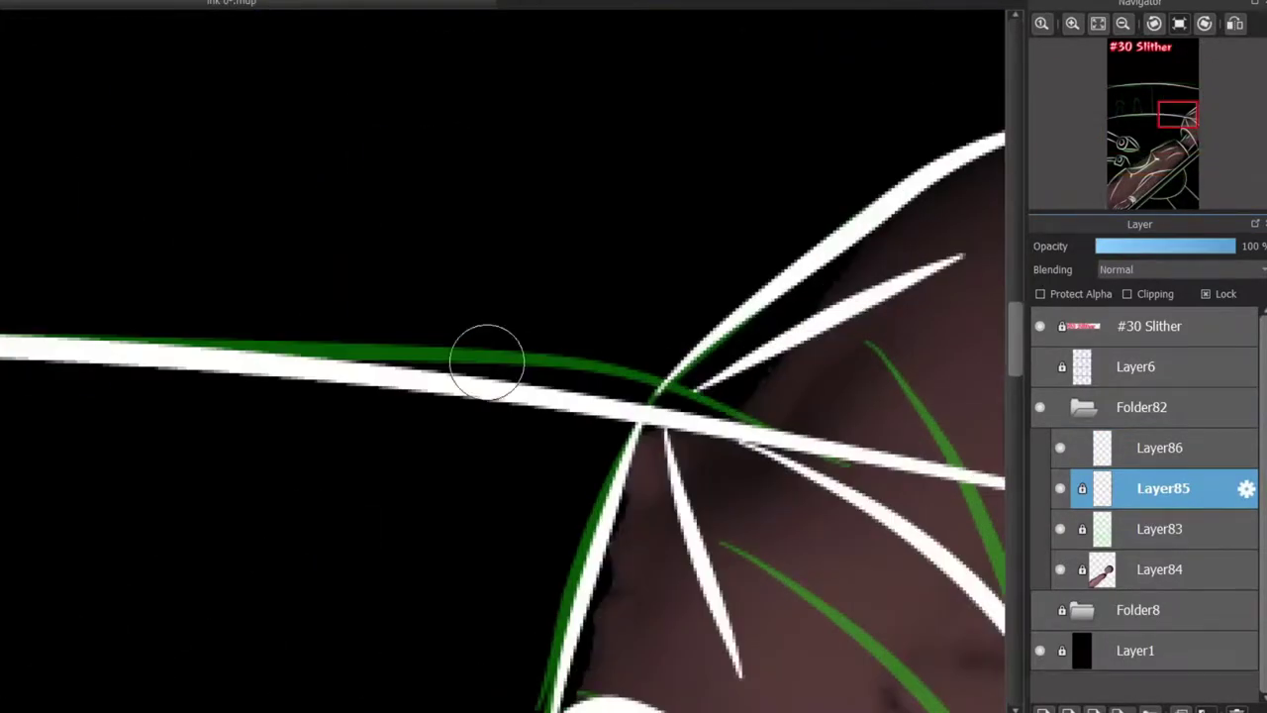
pyautogui.moveTo(388, 711); pyautogui.dragTo(436, 712)
pyautogui.click(1159, 448)
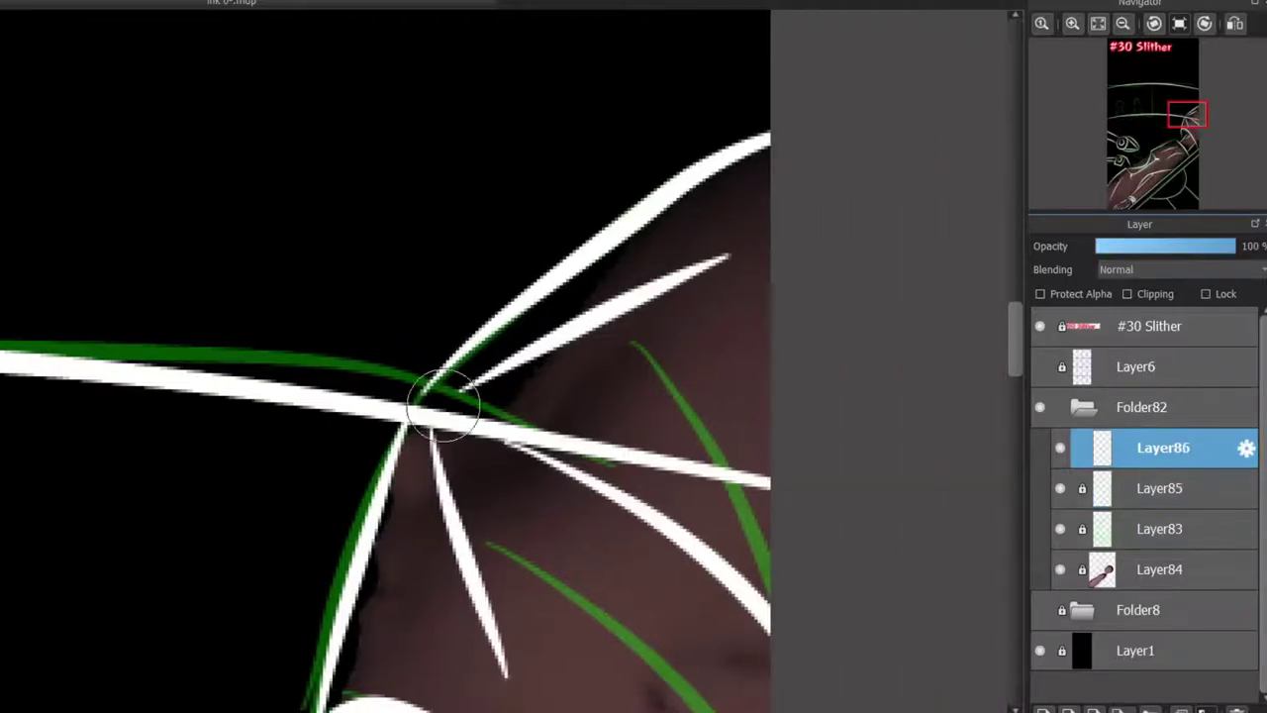
pyautogui.moveTo(444, 405); pyautogui.dragTo(399, 452)
pyautogui.moveTo(460, 380); pyautogui.dragTo(434, 454)
pyautogui.moveTo(517, 426)
pyautogui.mouseDown()
pyautogui.moveTo(502, 459)
pyautogui.moveTo(724, 439)
pyautogui.moveTo(812, 462)
pyautogui.mouseUp()
pyautogui.scroll(-3, 277, 297)
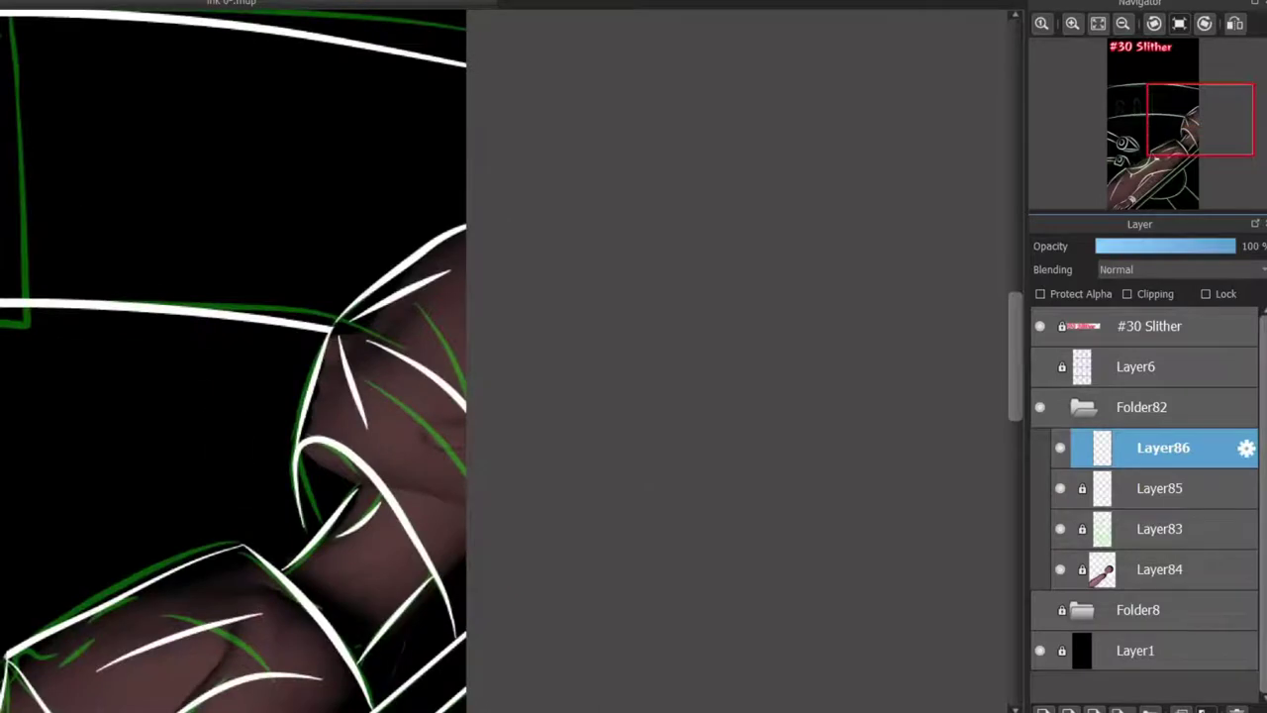
pyautogui.moveTo(1180, 148); pyautogui.dragTo(1144, 115)
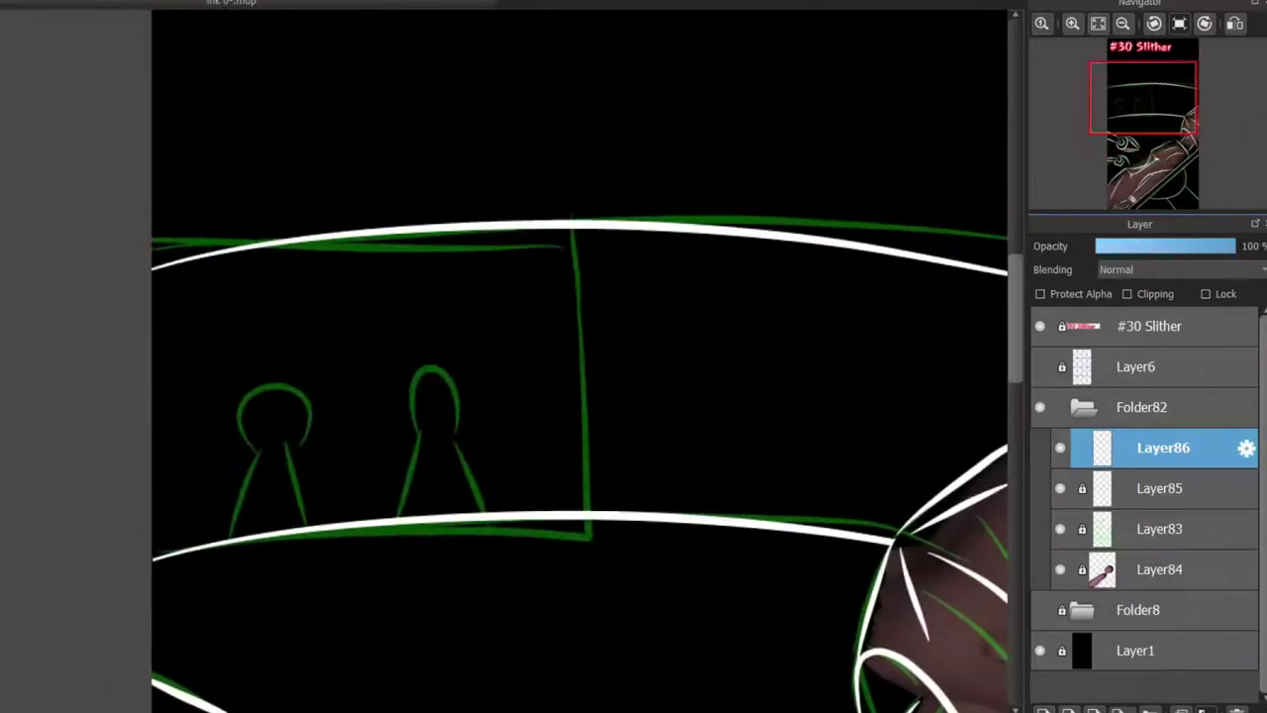
pyautogui.moveTo(481, 317); pyautogui.dragTo(699, 346)
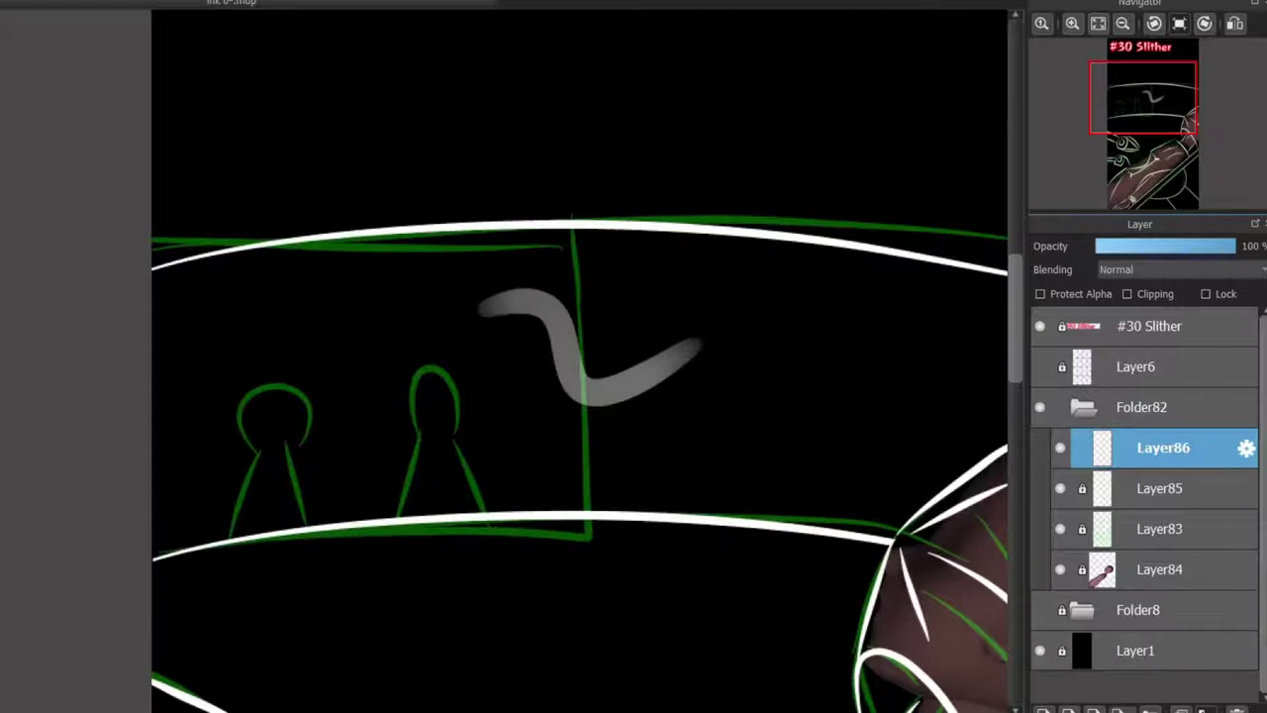
pyautogui.moveTo(564, 426); pyautogui.dragTo(721, 418)
pyautogui.hotkey('ctrl', 'z')
pyautogui.hotkey('ctrl', 'z')
pyautogui.moveTo(483, 369)
pyautogui.mouseDown()
pyautogui.moveTo(719, 386)
pyautogui.moveTo(487, 440)
pyautogui.mouseUp()
pyautogui.hotkey('ctrl', 'z')
pyautogui.hotkey('ctrl', 'z')
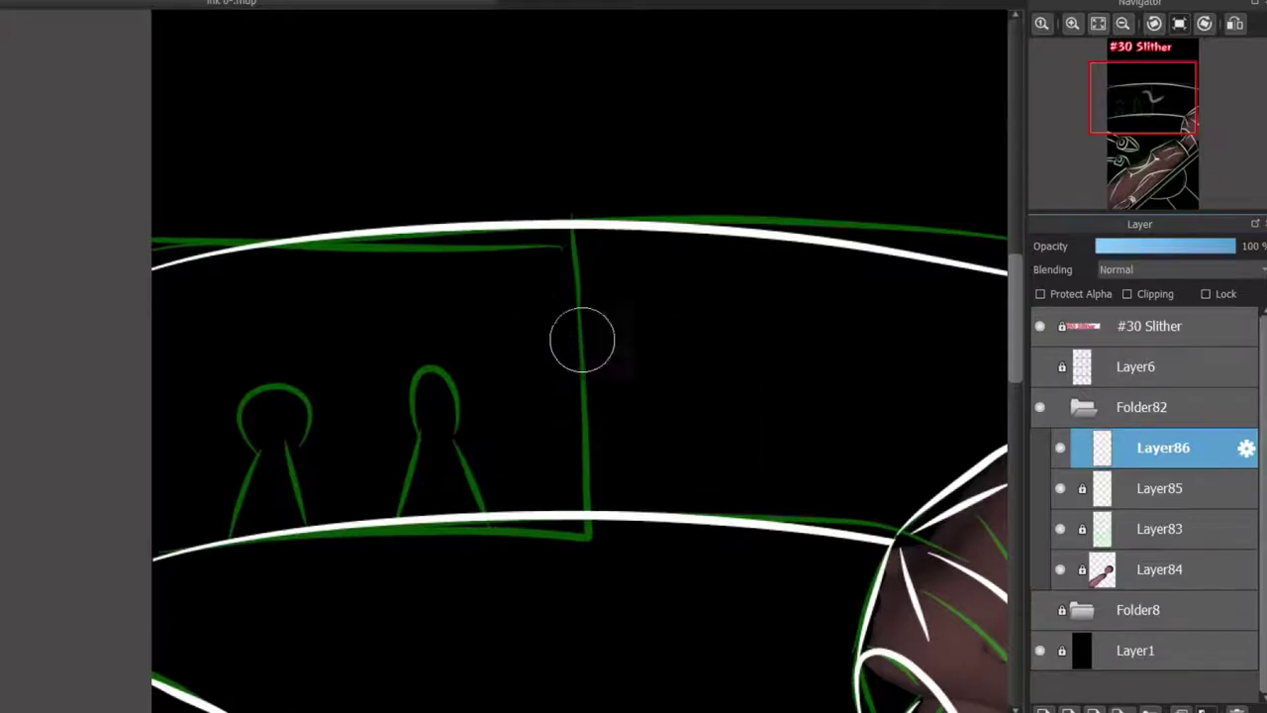
pyautogui.moveTo(546, 342); pyautogui.dragTo(760, 354)
pyautogui.hotkey('ctrl', 'z')
pyautogui.moveTo(501, 441); pyautogui.dragTo(668, 380)
pyautogui.hotkey('ctrl', 'z')
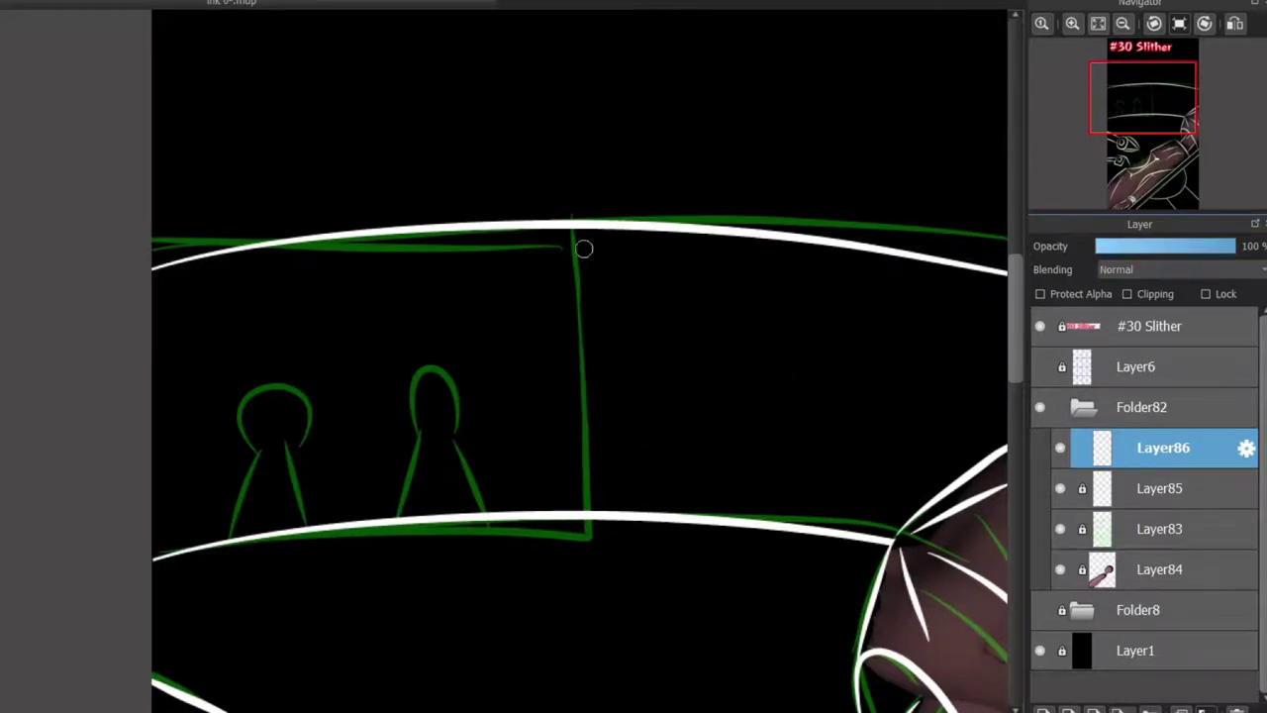
# Ink the background window's vertical edge and two long diagonal reflection lines across the glass
pyautogui.scroll(1, 585, 247)
pyautogui.moveTo(497, 217); pyautogui.dragTo(503, 558)
pyautogui.hotkey('ctrl', 'z')
pyautogui.hotkey('ctrl', 'z')
pyautogui.moveTo(482, 216); pyautogui.dragTo(489, 574)
pyautogui.moveTo(475, 435); pyautogui.dragTo(717, 436)
pyautogui.moveTo(354, 277); pyautogui.dragTo(588, 432)
pyautogui.moveTo(270, 377)
pyautogui.mouseDown()
pyautogui.moveTo(487, 540)
pyautogui.moveTo(384, 463)
pyautogui.moveTo(492, 564)
pyautogui.mouseUp()
pyautogui.hotkey('ctrl', 'z')
pyautogui.hotkey('ctrl', 'z')
pyautogui.moveTo(396, 283); pyautogui.dragTo(696, 552)
# Ink the two observers' silhouettes behind the window, each with a rounded head and two slanted body lines
pyautogui.scroll(2, 445, 648)
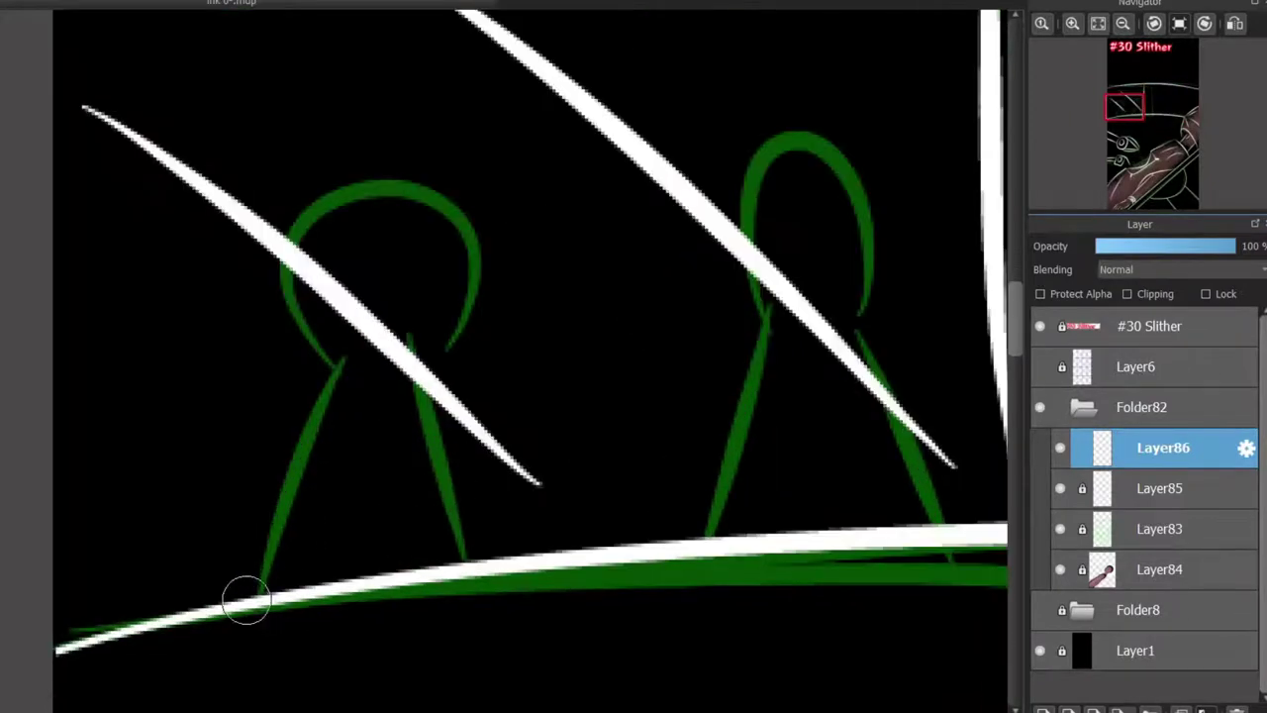
pyautogui.moveTo(248, 600)
pyautogui.mouseDown()
pyautogui.moveTo(351, 414)
pyautogui.moveTo(342, 359)
pyautogui.moveTo(461, 320)
pyautogui.moveTo(485, 560)
pyautogui.mouseUp()
pyautogui.moveTo(673, 371)
pyautogui.mouseDown()
pyautogui.moveTo(467, 371)
pyautogui.moveTo(495, 183)
pyautogui.mouseUp()
pyautogui.hotkey('ctrl', 'z')
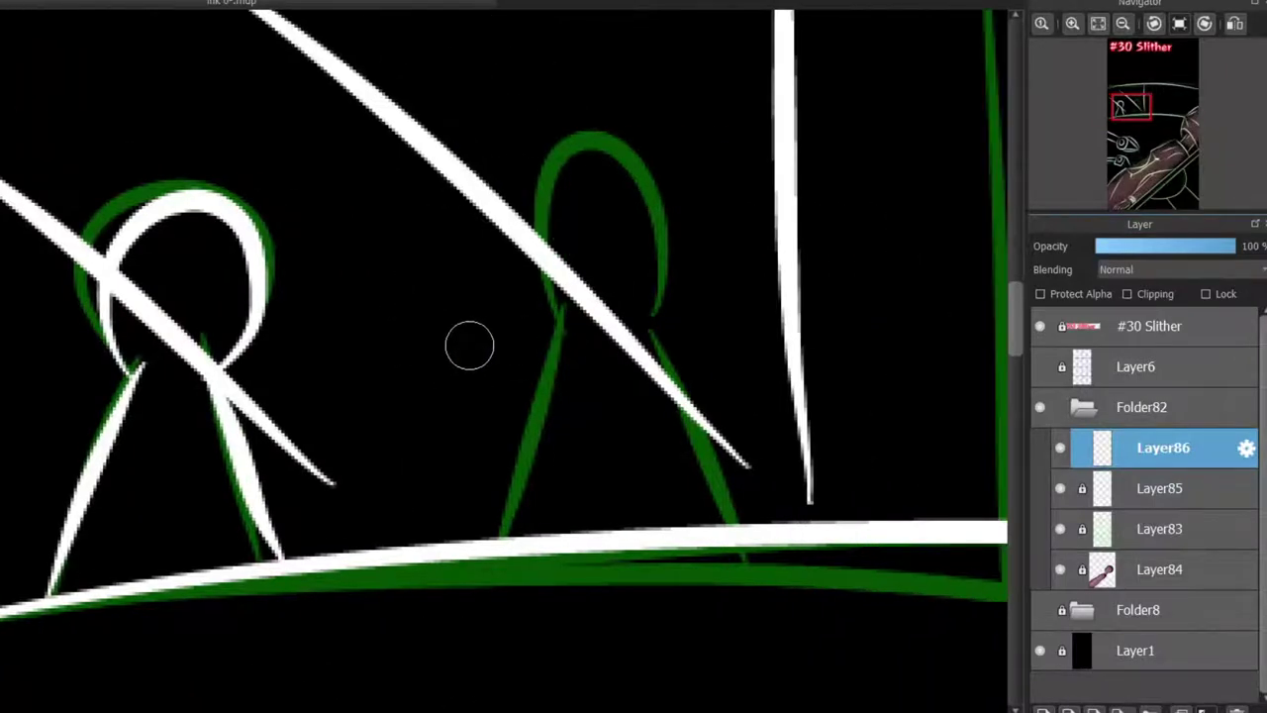
pyautogui.moveTo(465, 349)
pyautogui.mouseDown()
pyautogui.moveTo(556, 348)
pyautogui.moveTo(632, 512)
pyautogui.mouseUp()
pyautogui.hotkey('ctrl', 'z')
pyautogui.moveTo(531, 319); pyautogui.dragTo(644, 529)
pyautogui.moveTo(476, 322); pyautogui.dragTo(456, 544)
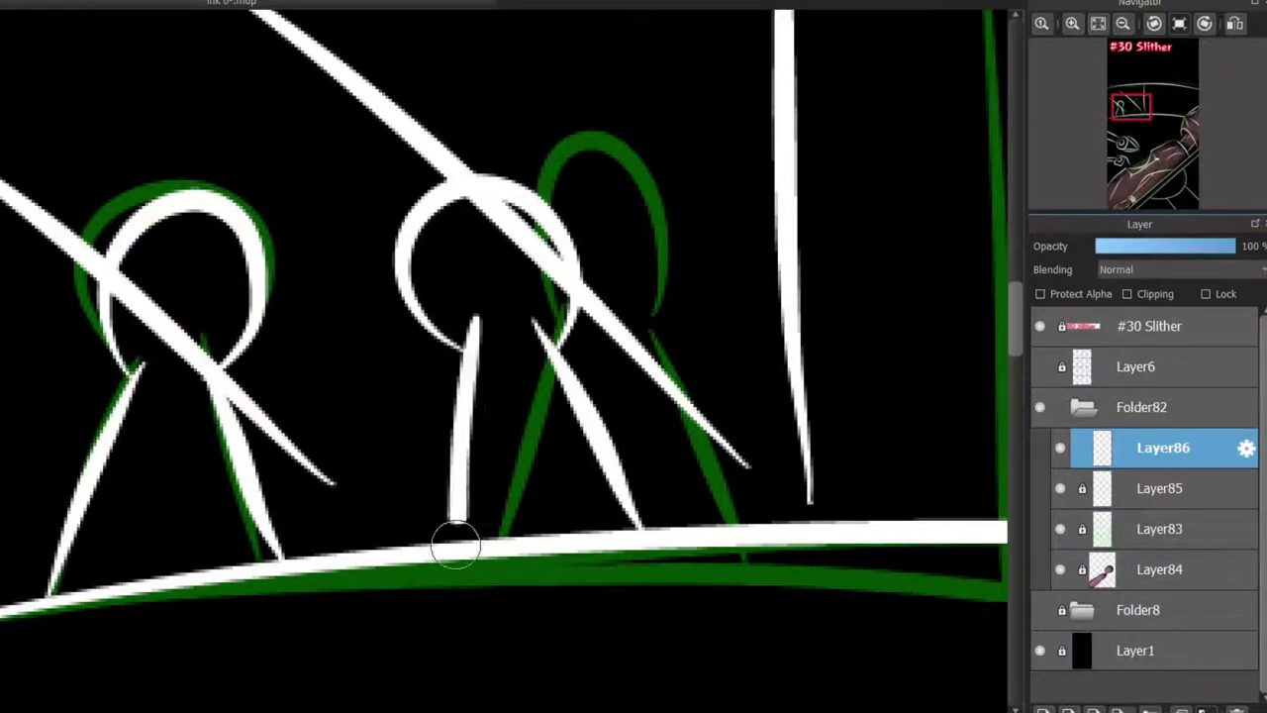
# Check the linework by toggling the guide and colouring layers, and hide the figure colouring on Layer84
pyautogui.scroll(-4, 456, 383)
pyautogui.moveTo(1138, 125); pyautogui.dragTo(1149, 162)
pyautogui.click(1060, 529)
pyautogui.click(1060, 569)
pyautogui.click(1060, 570)
pyautogui.click(1060, 529)
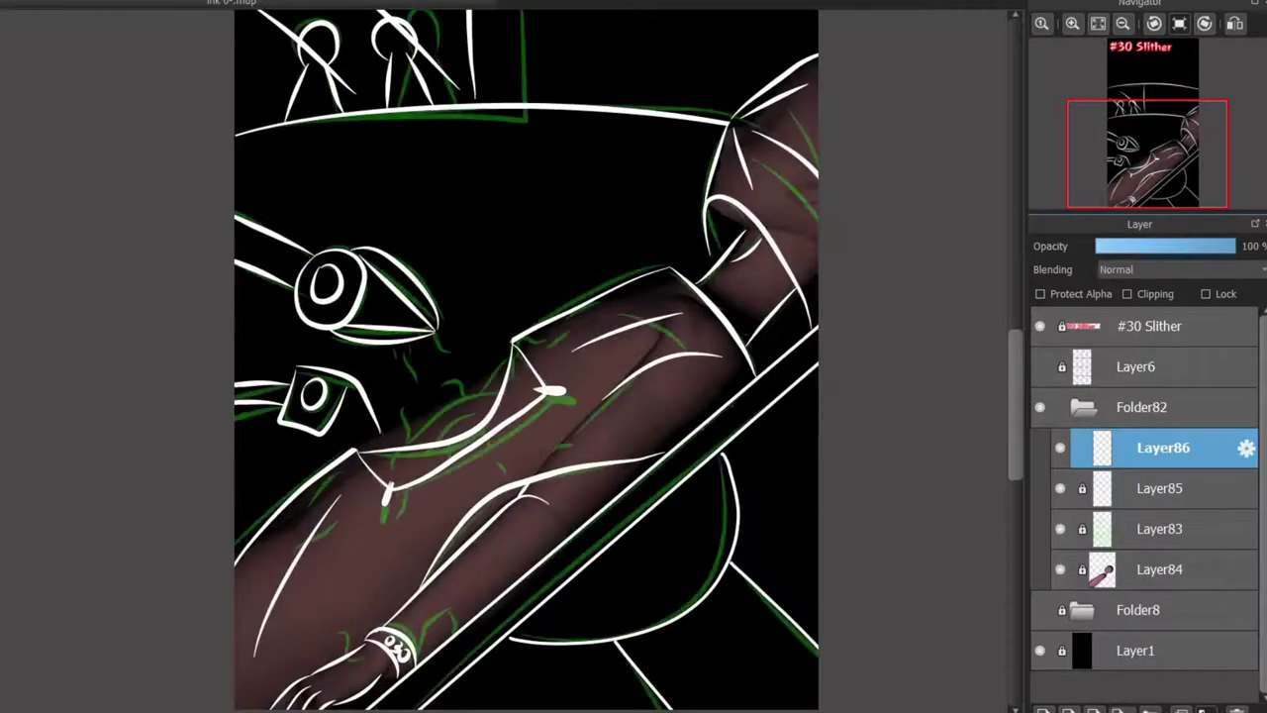
pyautogui.click(1060, 569)
# Paint two long red curves rising from the torso opening on Layer86, and move that layer beneath Layer85
pyautogui.scroll(4, 423, 521)
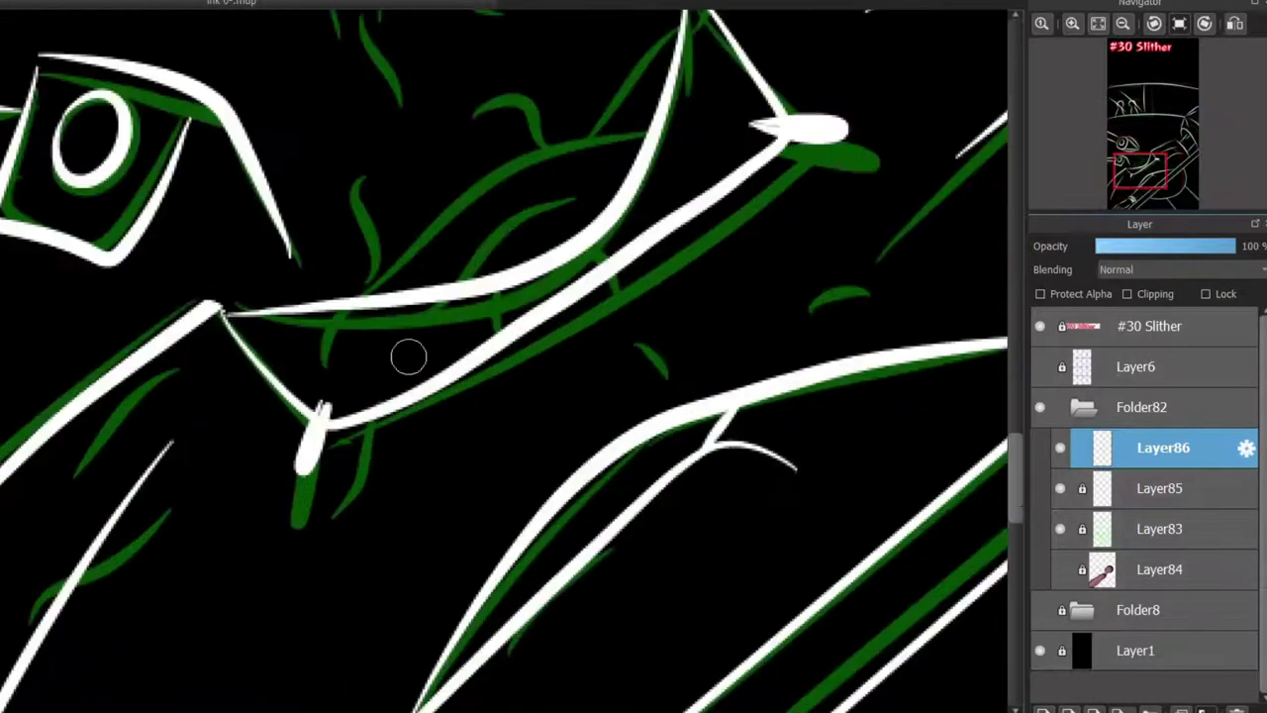
pyautogui.moveTo(287, 300); pyautogui.dragTo(633, 164)
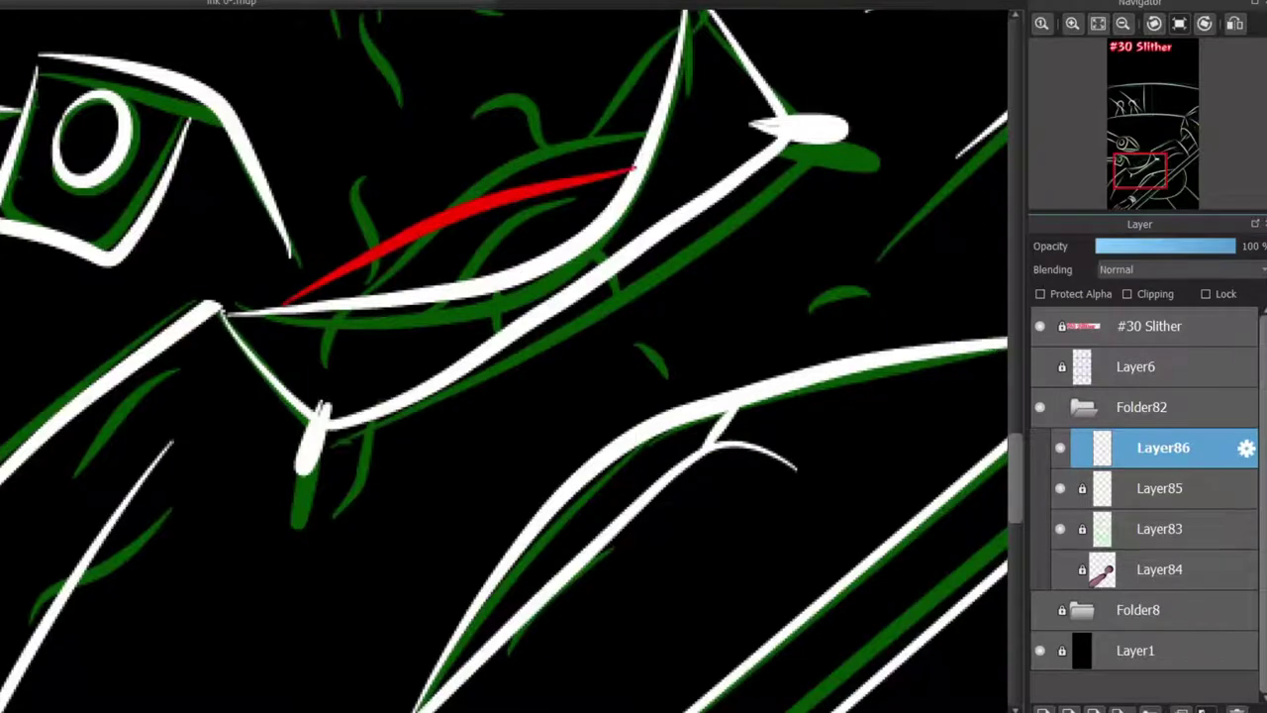
pyautogui.scroll(3, 497, 402)
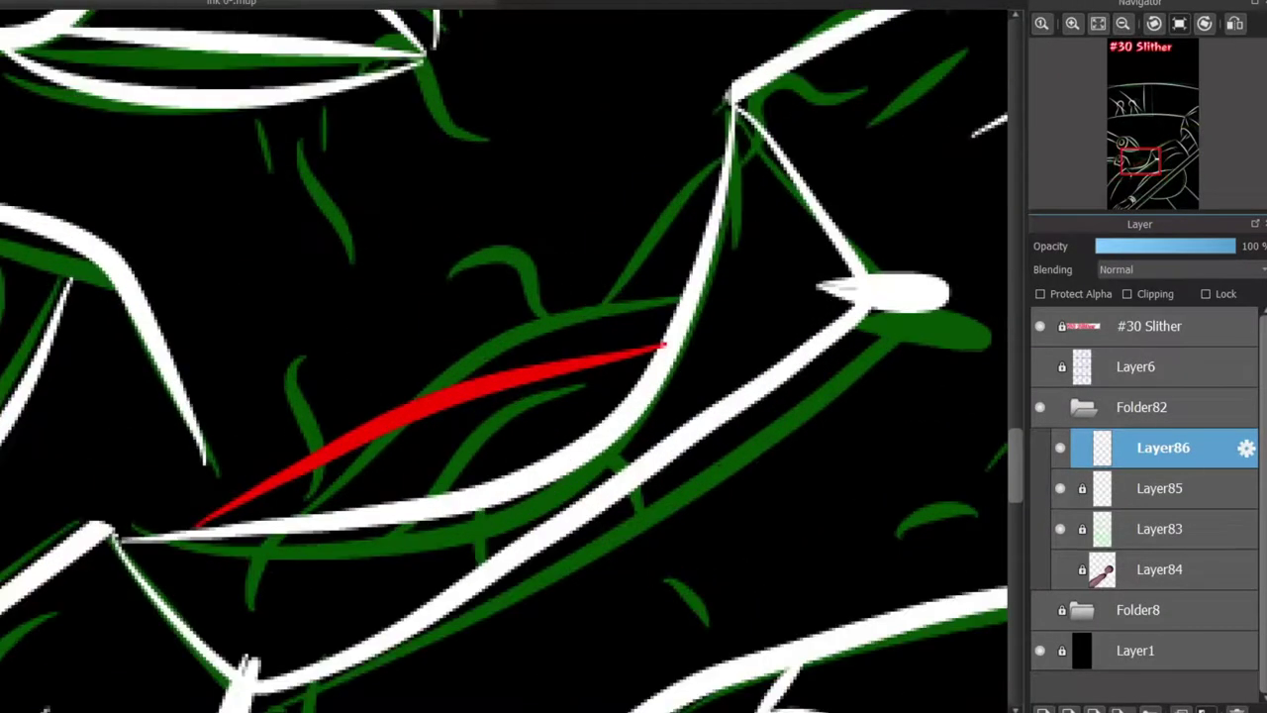
pyautogui.moveTo(1163, 448); pyautogui.dragTo(1163, 505)
pyautogui.moveTo(483, 382); pyautogui.dragTo(725, 157)
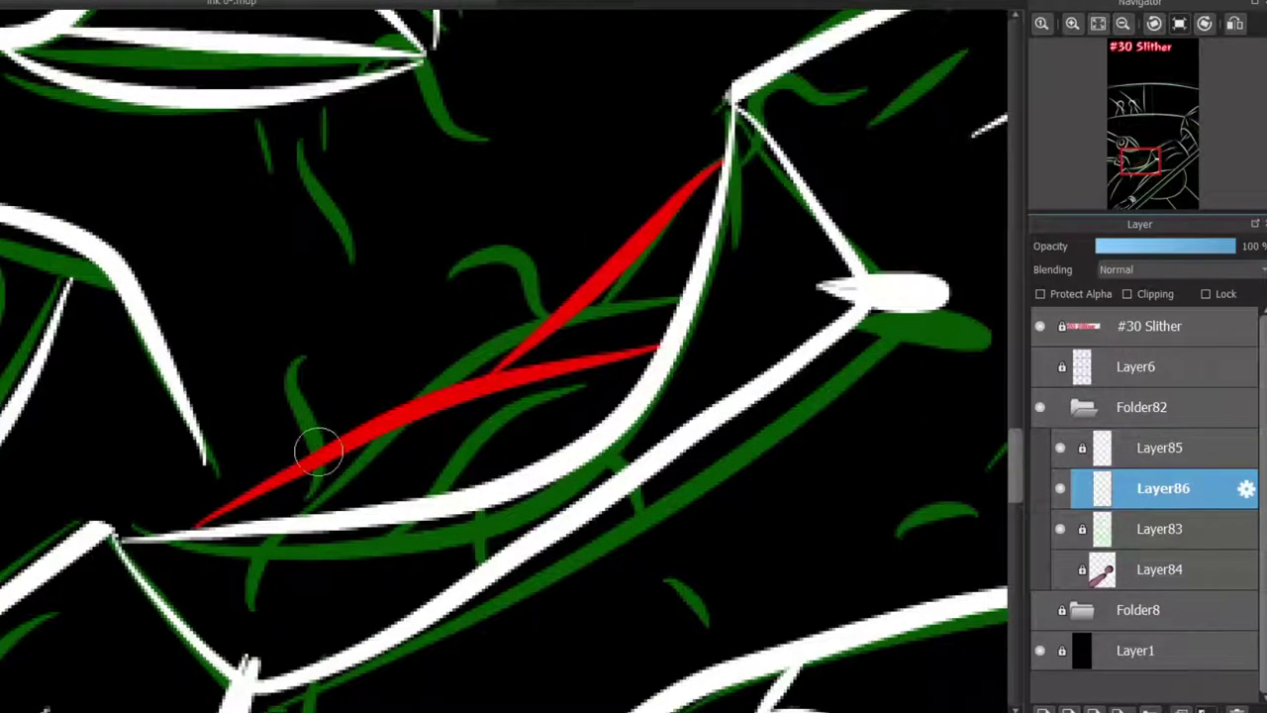
# Paint red wavy strands rising from the long red curves, beneath the upper device and around its pointed tip
pyautogui.moveTo(316, 490); pyautogui.dragTo(359, 345)
pyautogui.moveTo(543, 313); pyautogui.dragTo(432, 267)
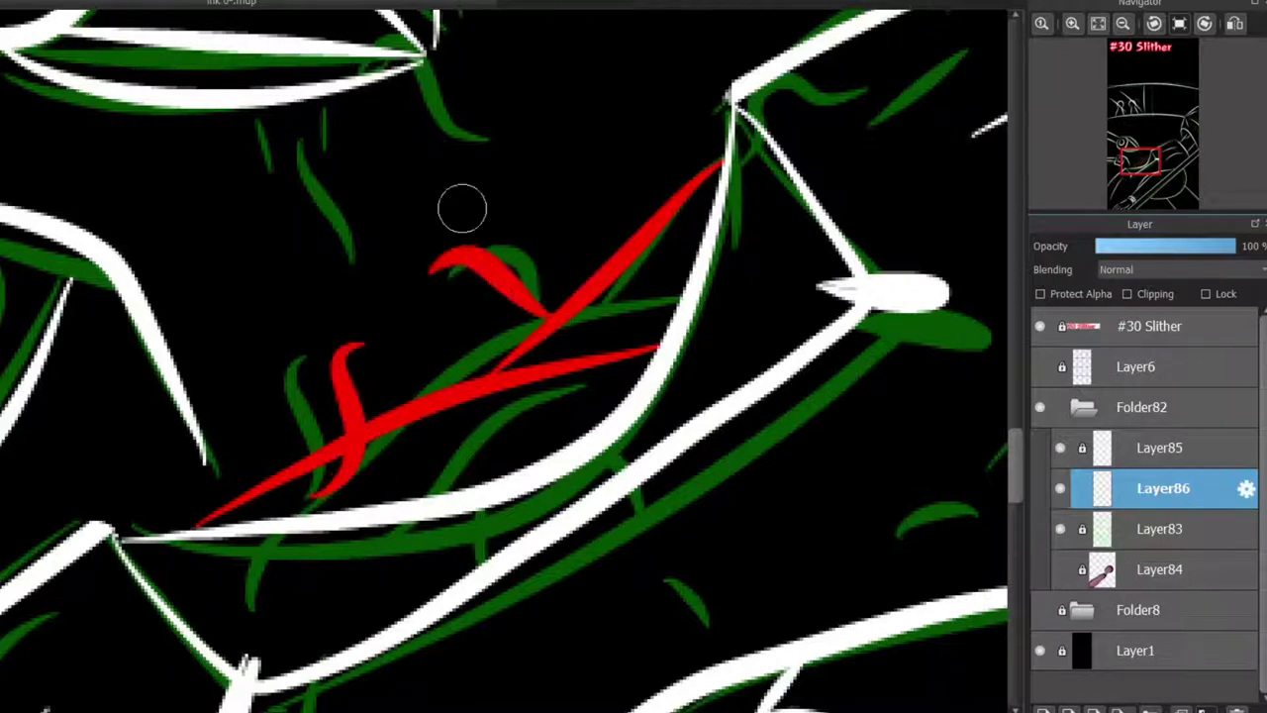
pyautogui.moveTo(311, 173)
pyautogui.mouseDown()
pyautogui.moveTo(352, 260)
pyautogui.moveTo(467, 325)
pyautogui.mouseUp()
pyautogui.scroll(3, 1019, 456)
pyautogui.hotkey('ctrl', 'z')
pyautogui.moveTo(347, 221); pyautogui.dragTo(481, 311)
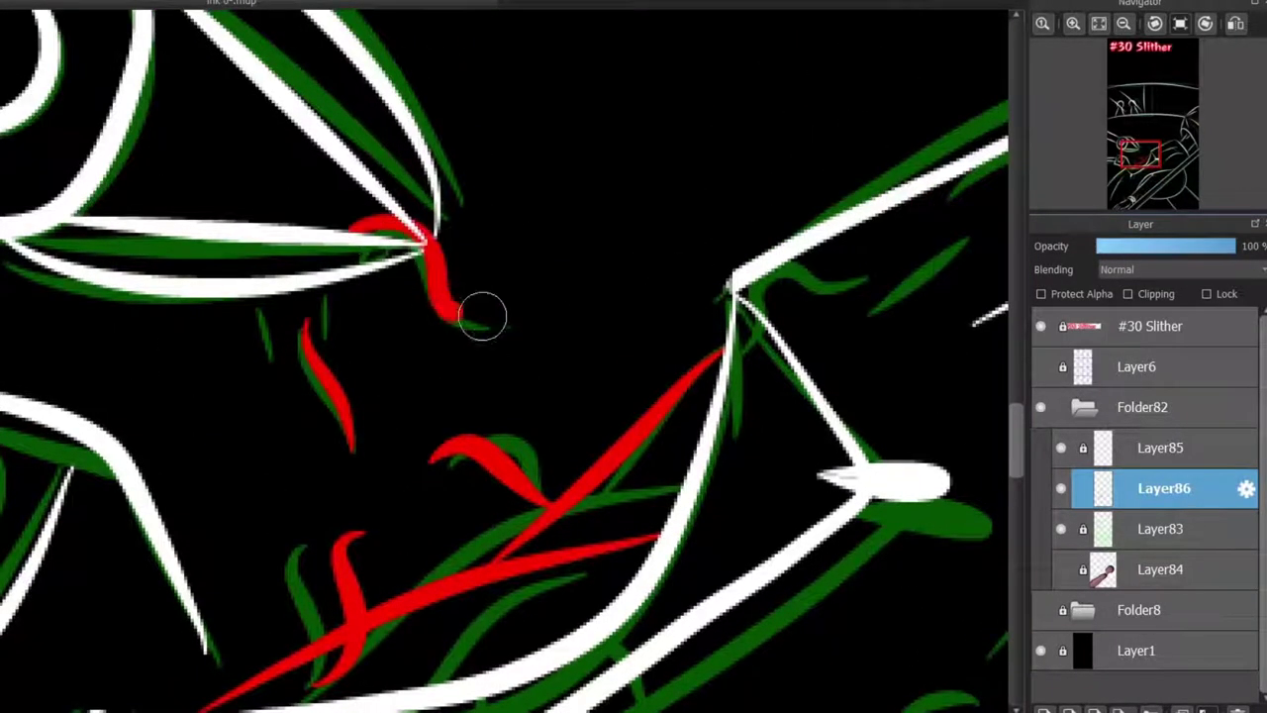
pyautogui.hotkey('ctrl', 'z')
pyautogui.moveTo(361, 307)
pyautogui.mouseDown()
pyautogui.moveTo(444, 296)
pyautogui.moveTo(490, 327)
pyautogui.mouseUp()
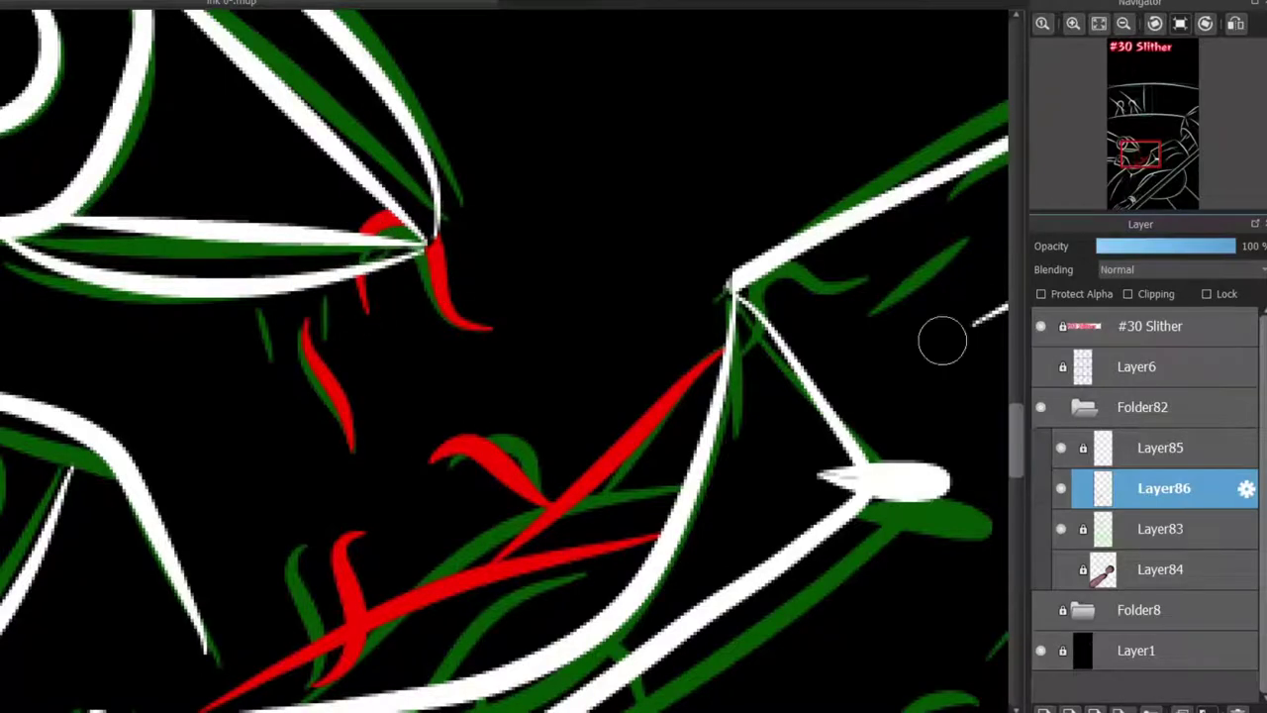
# Create a new layer above Layer85 and paint a red wavy strand crossing the opening's lower edge beside the clamp
pyautogui.moveTo(1131, 195); pyautogui.dragTo(1144, 176)
pyautogui.moveTo(306, 300); pyautogui.dragTo(358, 430)
pyautogui.hotkey('ctrl', 'z')
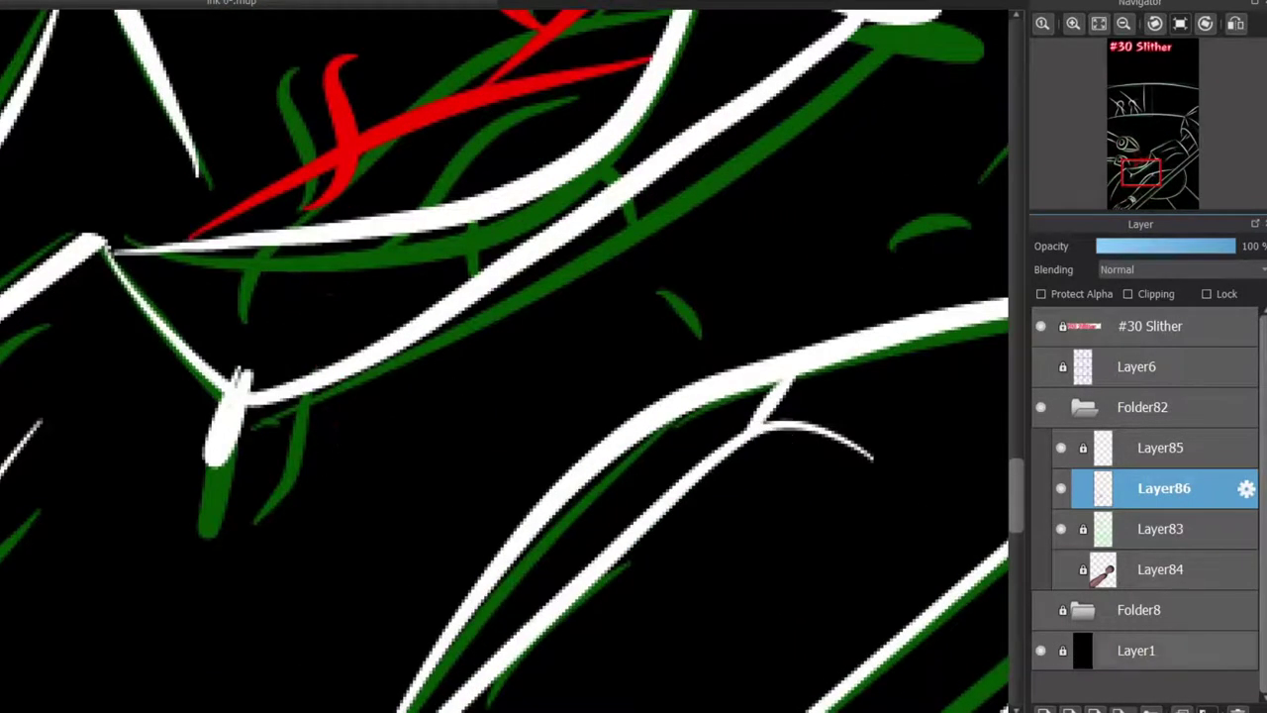
pyautogui.click(1160, 448)
pyautogui.click(1044, 710)
pyautogui.moveTo(287, 339)
pyautogui.mouseDown()
pyautogui.moveTo(311, 436)
pyautogui.moveTo(300, 450)
pyautogui.mouseUp()
pyautogui.hotkey('ctrl', 'z')
pyautogui.moveTo(319, 327)
pyautogui.mouseDown()
pyautogui.moveTo(293, 361)
pyautogui.moveTo(287, 479)
pyautogui.mouseUp()
# Place two small red dots on the figure's neck, just above its lower contour line
pyautogui.moveTo(1178, 151); pyautogui.dragTo(1190, 145)
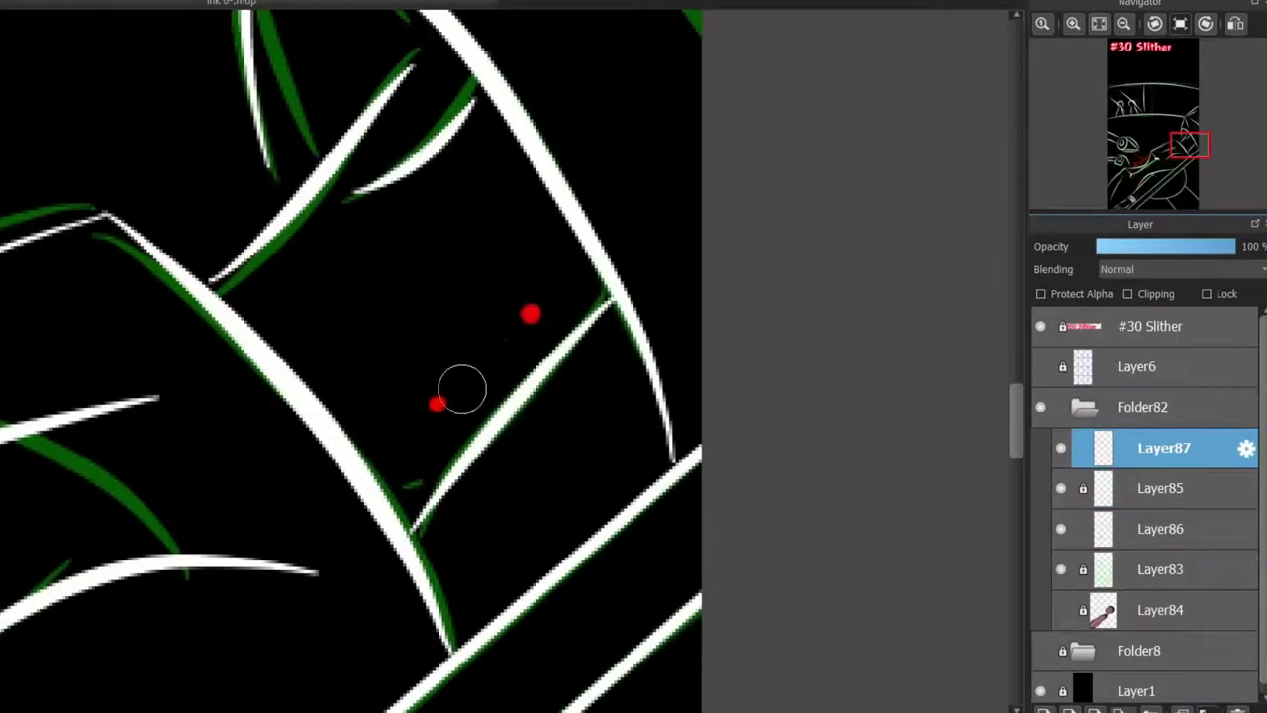
pyautogui.hotkey('ctrl', 'z')
pyautogui.hotkey('ctrl', 'z')
pyautogui.hotkey('ctrl', 'z')
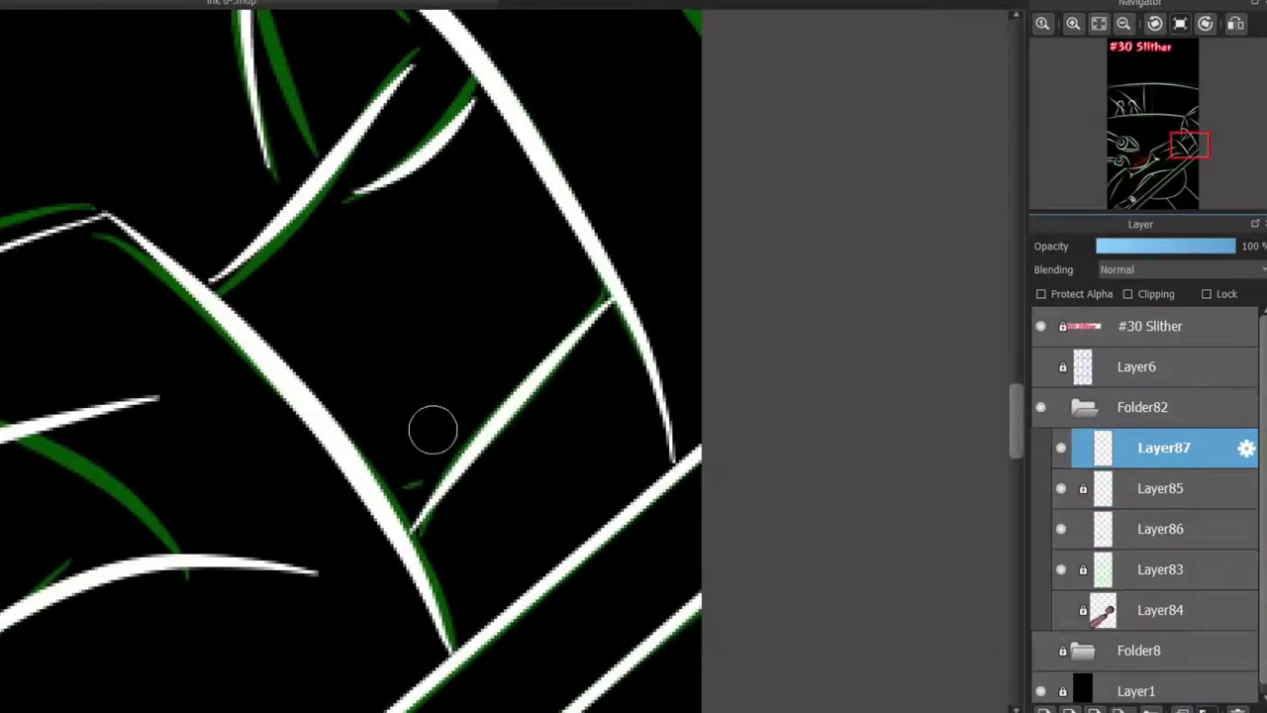
pyautogui.click(428, 448)
pyautogui.click(499, 372)
# Paint a red wavy strand on the torso above the forearm and a hooked one over the back of the hand
pyautogui.moveTo(1177, 147); pyautogui.dragTo(1146, 188)
pyautogui.moveTo(174, 277); pyautogui.dragTo(106, 530)
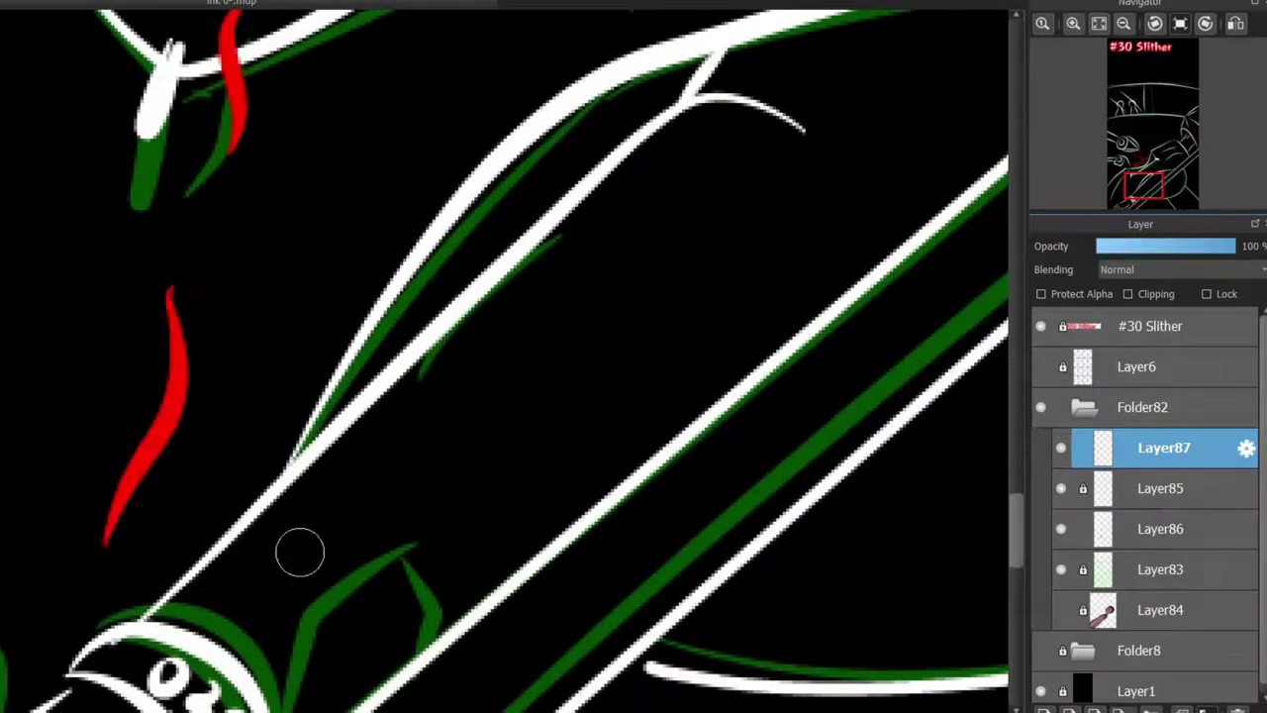
pyautogui.scroll(-3, 297, 551)
pyautogui.hotkey('ctrl', 'z')
pyautogui.moveTo(257, 632)
pyautogui.mouseDown()
pyautogui.moveTo(198, 659)
pyautogui.moveTo(105, 595)
pyautogui.moveTo(206, 671)
pyautogui.mouseUp()
pyautogui.hotkey('ctrl', 'z')
# Paint three red wavy strands across the opening's upper edge, across its lower edge and on the torso below it
pyautogui.moveTo(1140, 170); pyautogui.dragTo(1148, 161)
pyautogui.moveTo(273, 444); pyautogui.dragTo(431, 418)
pyautogui.hotkey('ctrl', 'z')
pyautogui.moveTo(301, 447)
pyautogui.mouseDown()
pyautogui.moveTo(428, 418)
pyautogui.moveTo(446, 430)
pyautogui.moveTo(436, 448)
pyautogui.moveTo(397, 456)
pyautogui.moveTo(421, 418)
pyautogui.moveTo(495, 435)
pyautogui.moveTo(515, 423)
pyautogui.moveTo(571, 475)
pyautogui.mouseUp()
pyautogui.hotkey('ctrl', 'z')
pyautogui.hotkey('ctrl', 'z')
pyautogui.hotkey('ctrl', 'z')
pyautogui.moveTo(347, 439); pyautogui.dragTo(473, 428)
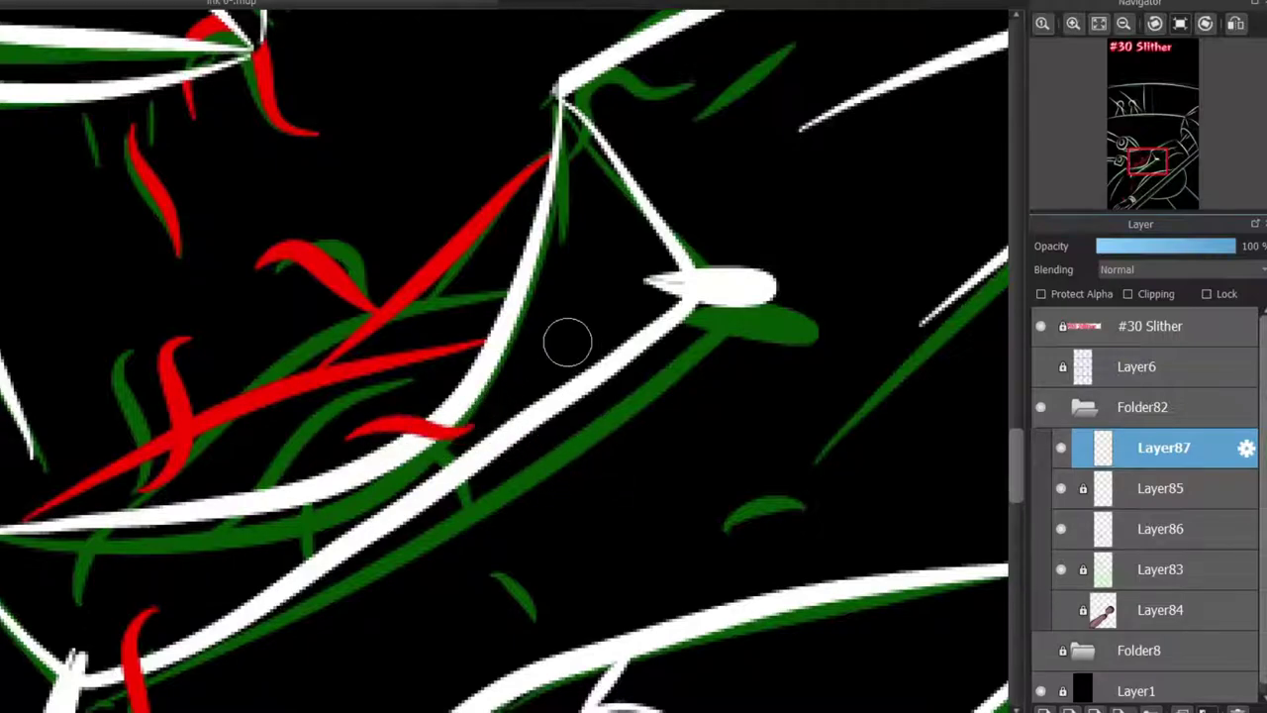
pyautogui.moveTo(566, 344); pyautogui.dragTo(684, 382)
pyautogui.moveTo(485, 485); pyautogui.dragTo(649, 557)
# Paint a red curled strand over the upper end of the neck contour, beneath the jaw line
pyautogui.click(1140, 172)
pyautogui.moveTo(1140, 172)
pyautogui.mouseDown()
pyautogui.moveTo(1126, 115)
pyautogui.moveTo(1144, 138)
pyautogui.moveTo(1177, 145)
pyautogui.mouseUp()
pyautogui.moveTo(740, 309); pyautogui.dragTo(728, 414)
pyautogui.hotkey('ctrl', 'z')
pyautogui.moveTo(634, 176)
pyautogui.mouseDown()
pyautogui.moveTo(672, 294)
pyautogui.moveTo(621, 221)
pyautogui.moveTo(654, 246)
pyautogui.moveTo(578, 334)
pyautogui.mouseUp()
pyautogui.hotkey('ctrl', 'z')
pyautogui.moveTo(652, 238); pyautogui.dragTo(573, 347)
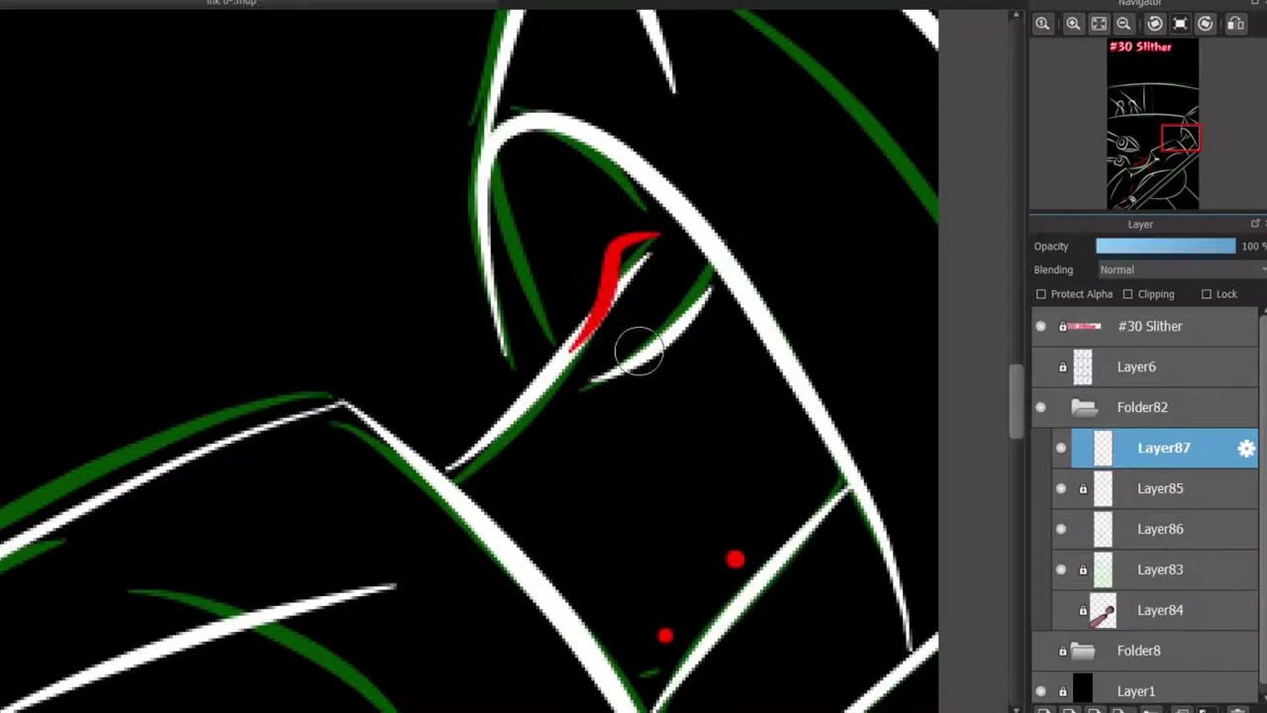
# Paint three red wavy strands along the upper torso, from the opening's upper corner toward the shoulder
pyautogui.moveTo(1173, 158); pyautogui.dragTo(1163, 145)
pyautogui.moveTo(211, 586)
pyautogui.mouseDown()
pyautogui.moveTo(235, 529)
pyautogui.moveTo(281, 481)
pyautogui.mouseUp()
pyautogui.hotkey('ctrl', 'z')
pyautogui.moveTo(217, 582)
pyautogui.mouseDown()
pyautogui.moveTo(297, 462)
pyautogui.moveTo(403, 516)
pyautogui.moveTo(495, 445)
pyautogui.mouseUp()
pyautogui.moveTo(406, 481); pyautogui.dragTo(577, 382)
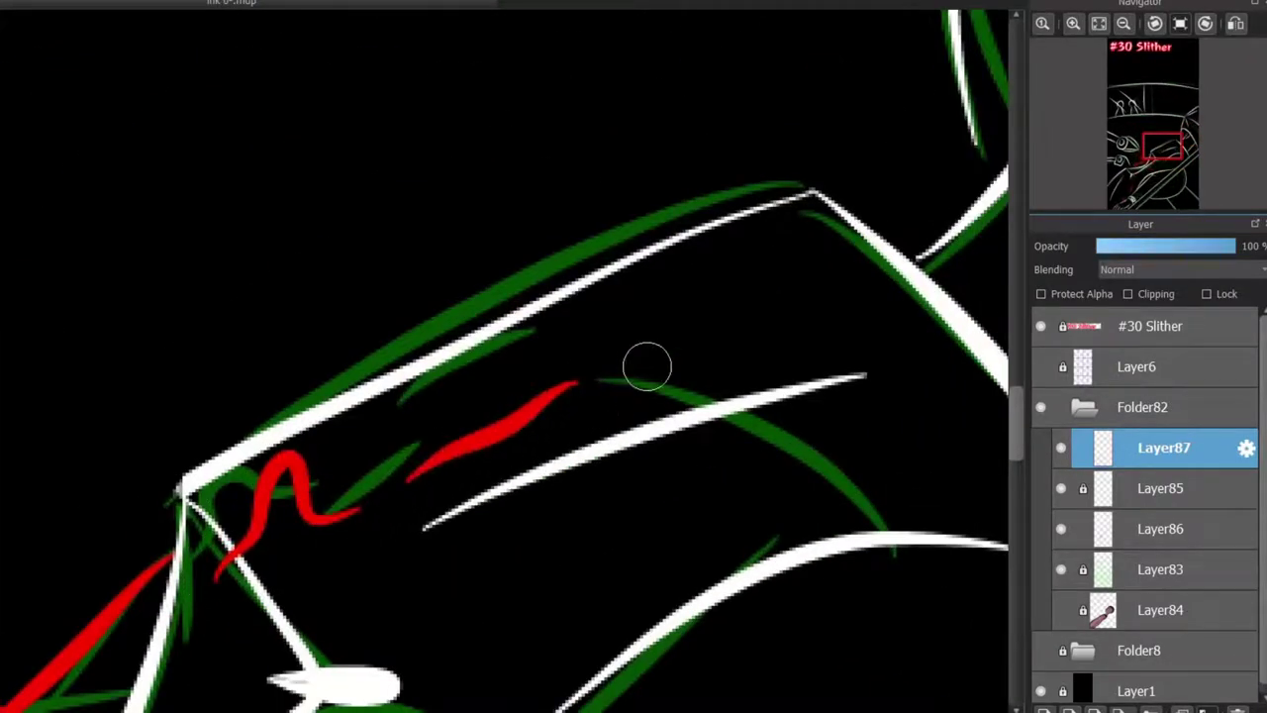
pyautogui.moveTo(649, 366)
pyautogui.mouseDown()
pyautogui.moveTo(730, 274)
pyautogui.moveTo(856, 307)
pyautogui.mouseUp()
# Paint red strands on the torso below the opening: an arched one, a short bent one, and a winding one beside the lower clamp
pyautogui.scroll(3, 809, 362)
pyautogui.moveTo(1161, 150); pyautogui.dragTo(1147, 174)
pyautogui.moveTo(747, 218); pyautogui.dragTo(886, 265)
pyautogui.moveTo(368, 401); pyautogui.dragTo(357, 469)
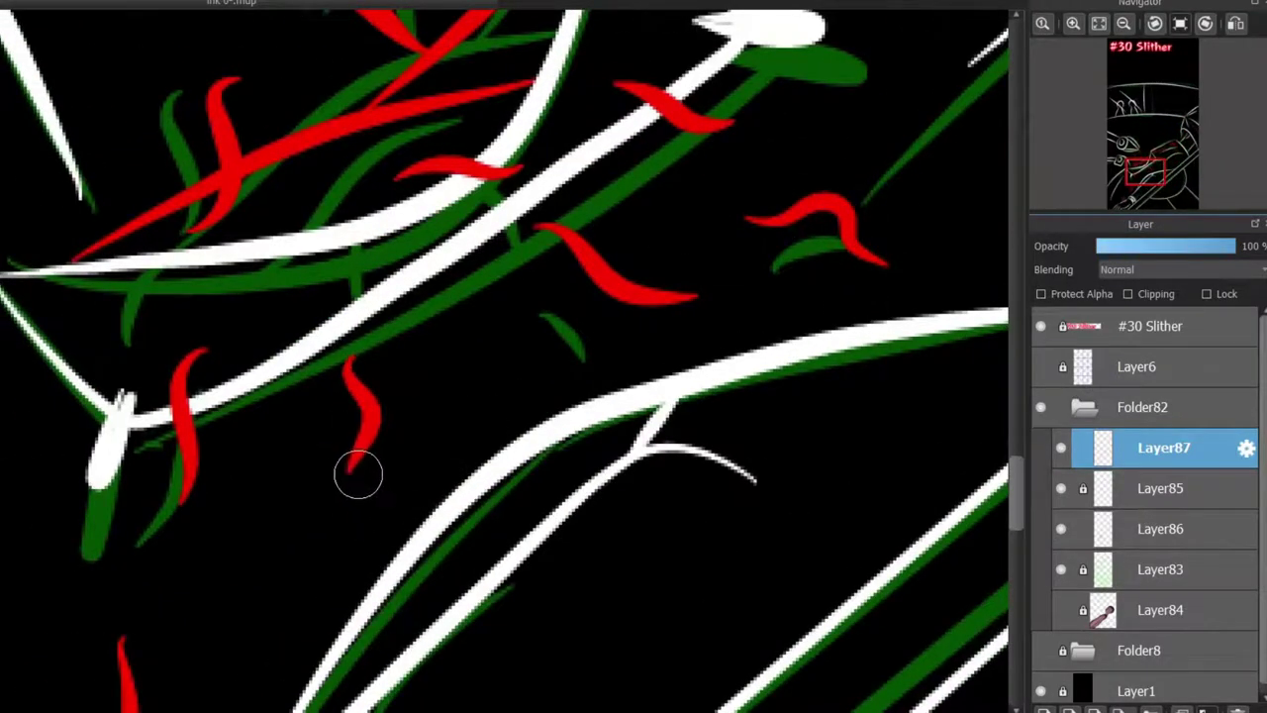
pyautogui.hscroll(-5, 583, 359)
pyautogui.moveTo(584, 354)
pyautogui.mouseDown()
pyautogui.moveTo(498, 525)
pyautogui.moveTo(503, 571)
pyautogui.mouseUp()
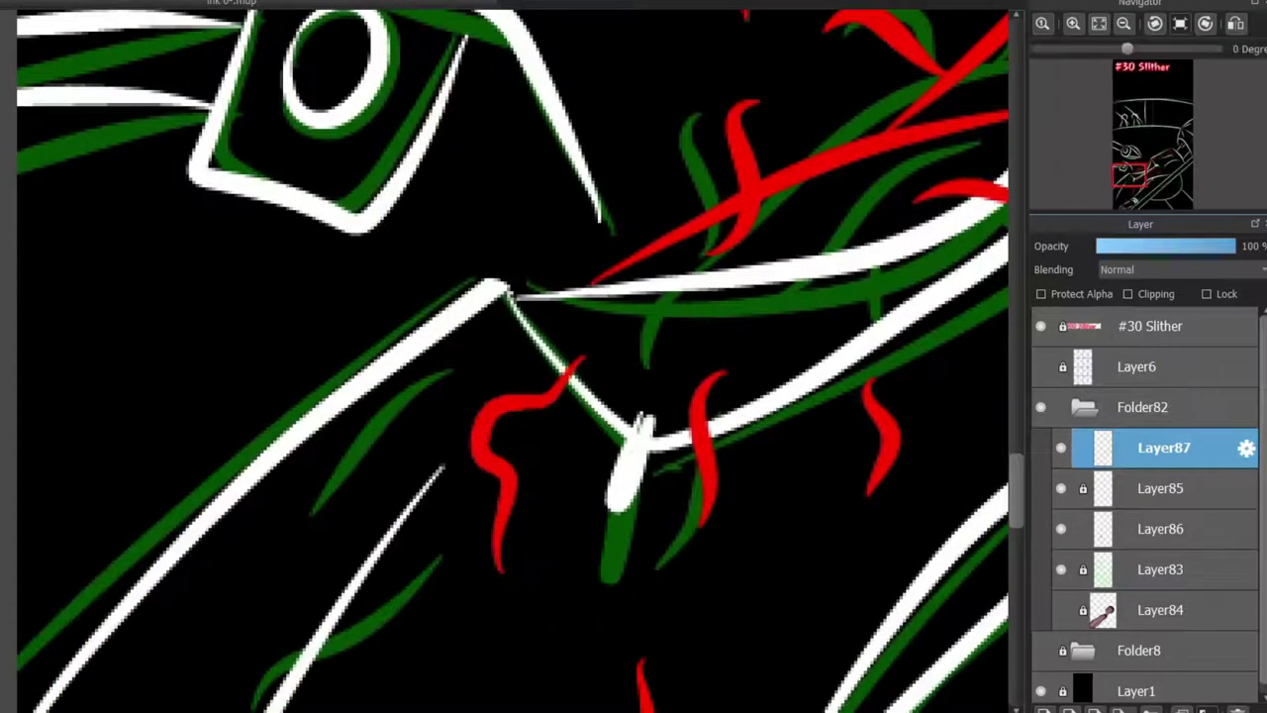
# Hide the green guide on Layer83 and review the linework with and without the colouring on Layer84
pyautogui.moveTo(1152, 169)
pyautogui.mouseDown()
pyautogui.moveTo(1130, 118)
pyautogui.moveTo(1153, 126)
pyautogui.moveTo(1166, 161)
pyautogui.moveTo(1147, 165)
pyautogui.mouseUp()
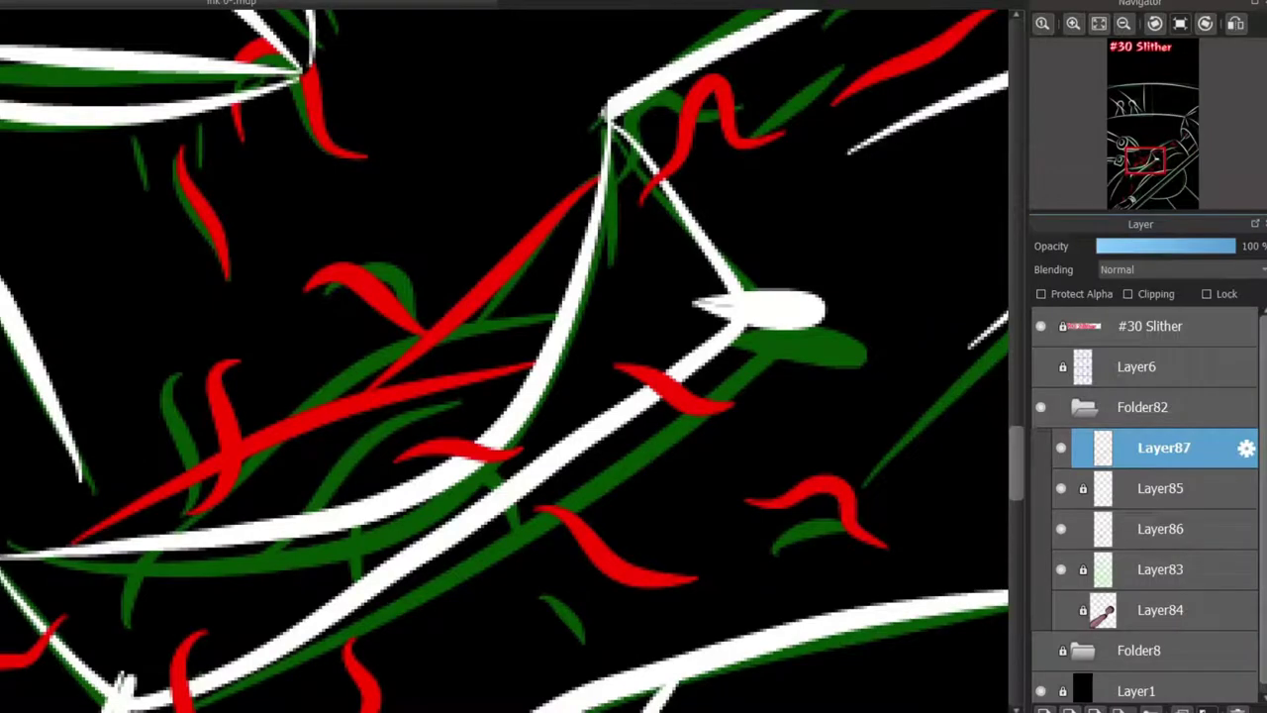
pyautogui.scroll(-5, 642, 565)
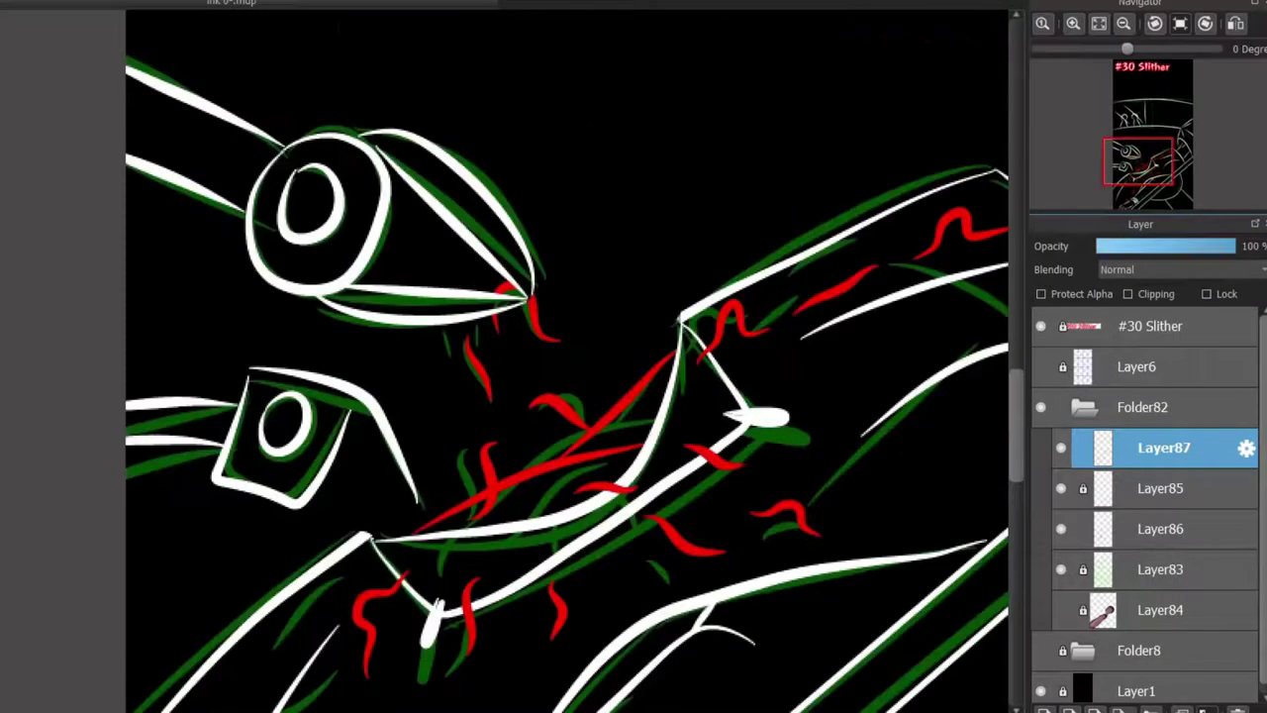
pyautogui.scroll(3, 642, 565)
pyautogui.scroll(2, 590, 608)
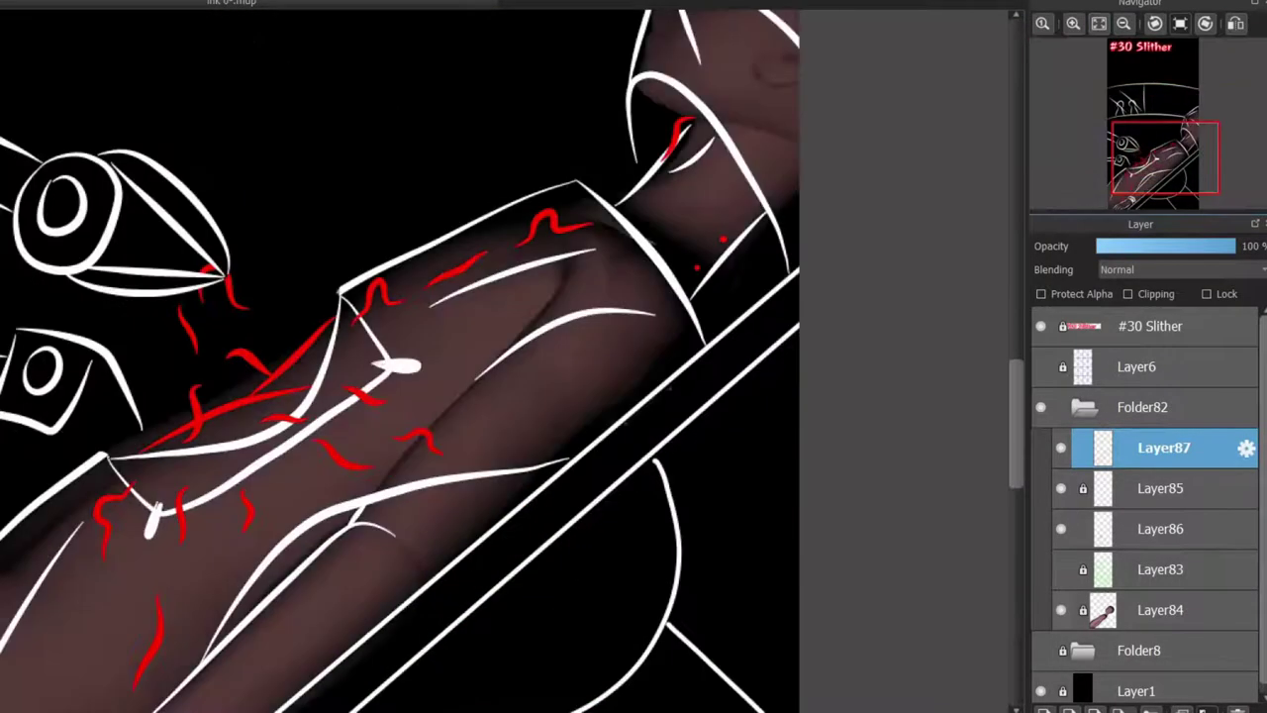
pyautogui.moveTo(1016, 424); pyautogui.dragTo(1015, 459)
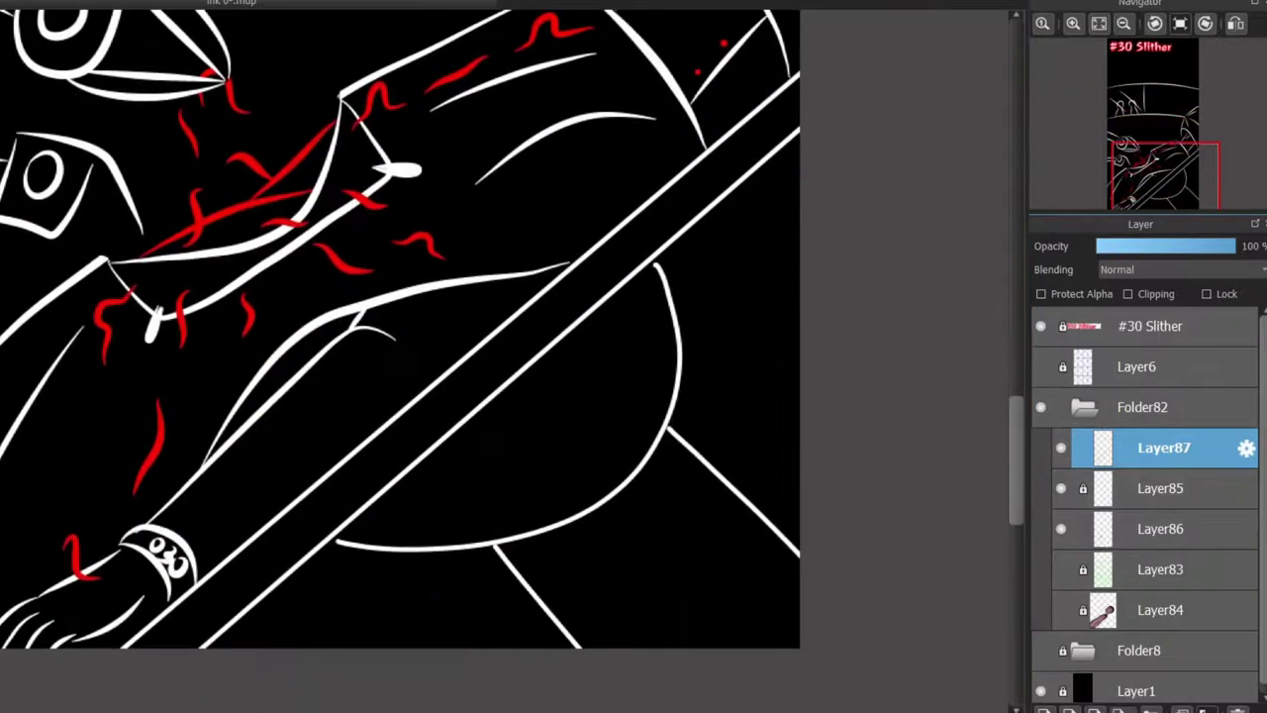
# Ink a short white curved stroke alongside the hand's outer contour, near the fingers
pyautogui.scroll(5, 18, 636)
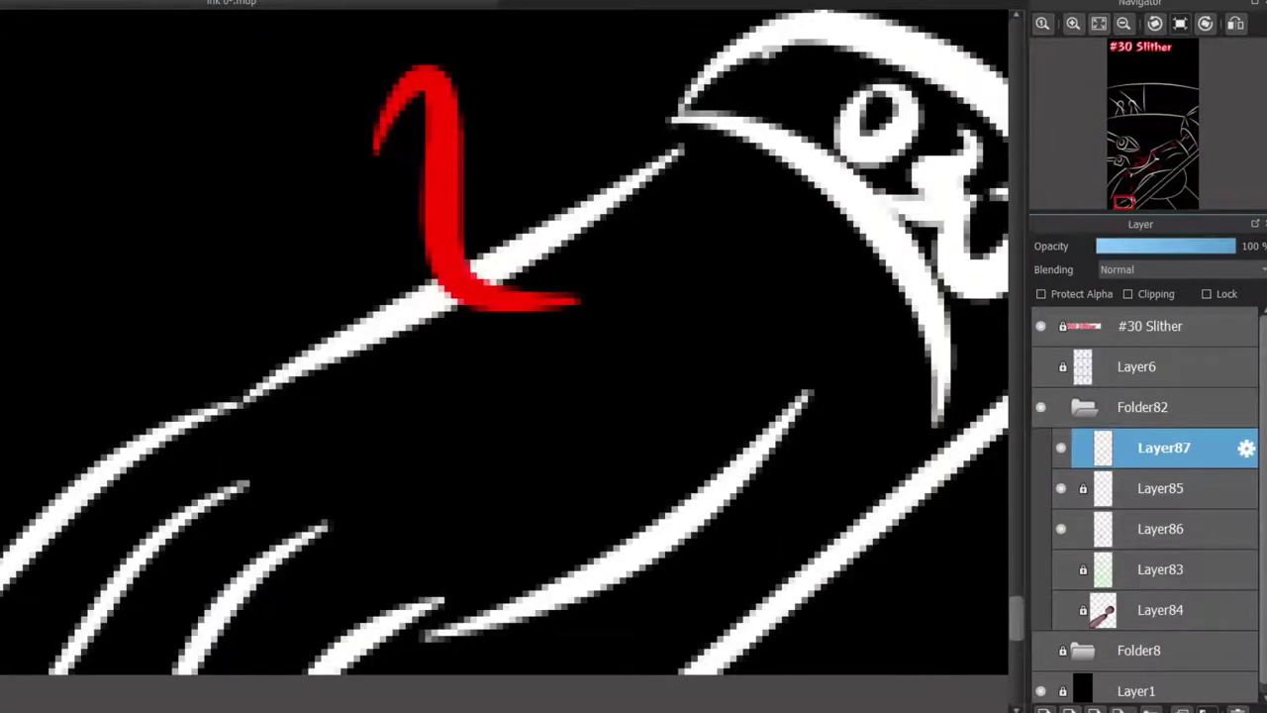
pyautogui.moveTo(289, 712); pyautogui.dragTo(254, 712)
pyautogui.moveTo(162, 588); pyautogui.dragTo(260, 480)
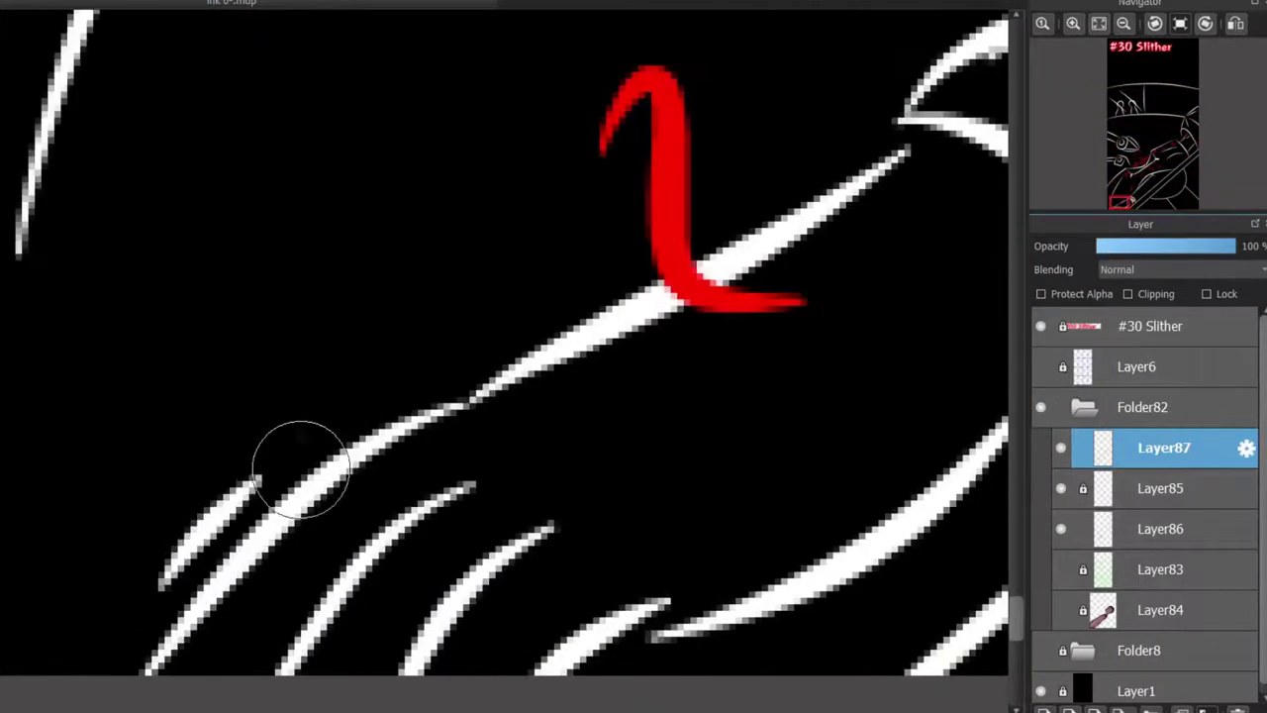
# Redo the white curved stroke along the hand's outer contour, making it longer and following the finger line
pyautogui.hotkey('ctrl', 'z')
pyautogui.moveTo(161, 541); pyautogui.dragTo(324, 424)
pyautogui.hotkey('ctrl', 'z')
pyautogui.moveTo(153, 594); pyautogui.dragTo(340, 403)
pyautogui.hotkey('ctrl', 'z')
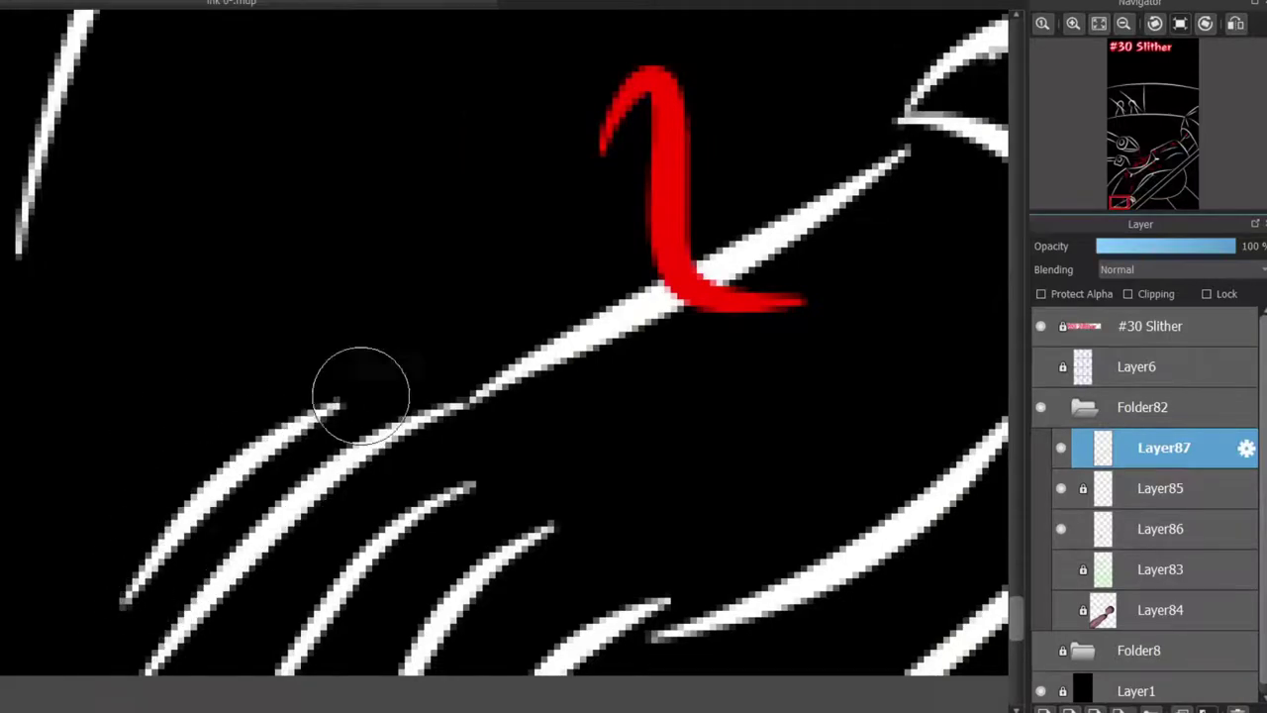
pyautogui.scroll(-3, 246, 373)
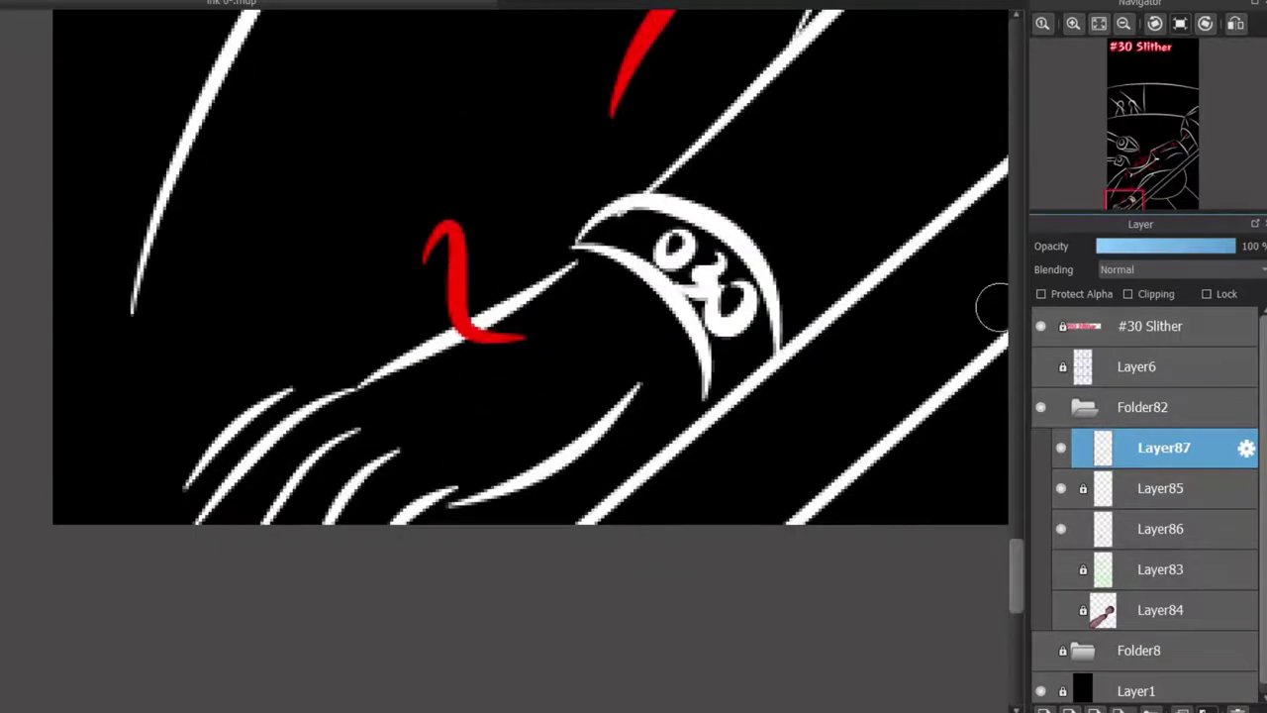
# Paint two short red strands inside the torso opening, one on each side of the long red lines' junction
pyautogui.moveTo(1136, 173); pyautogui.dragTo(1141, 166)
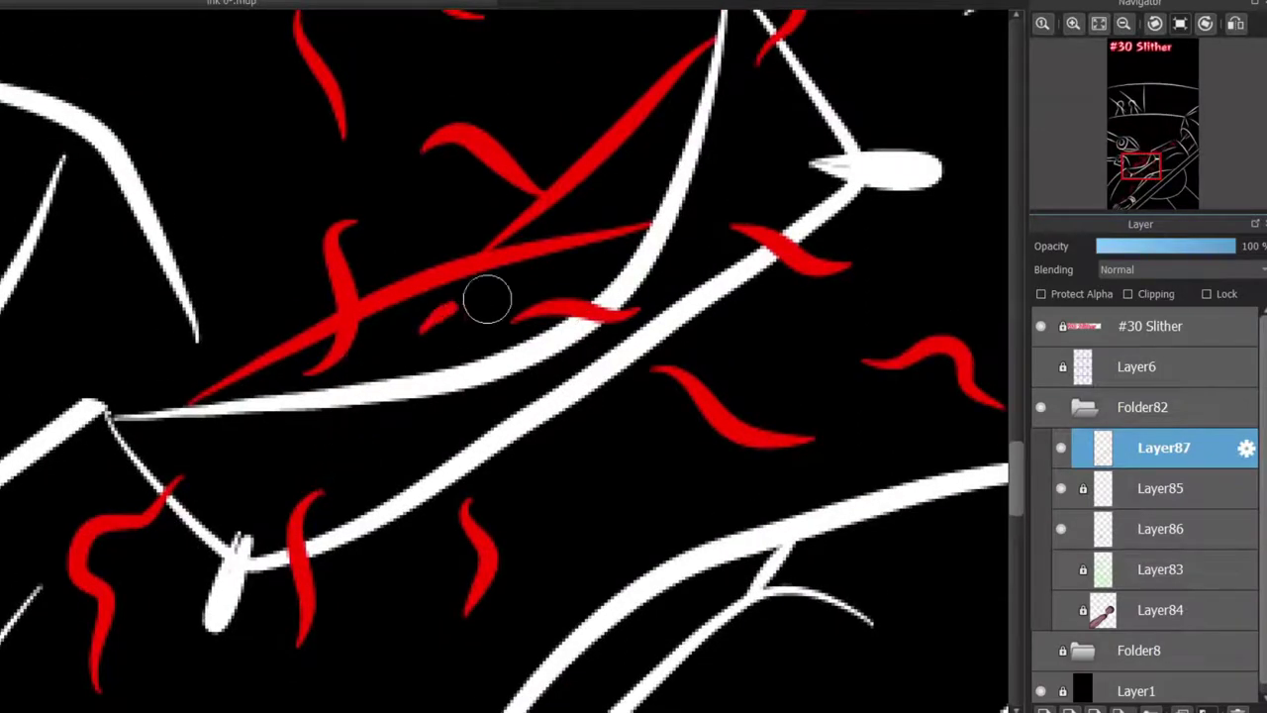
pyautogui.moveTo(647, 178); pyautogui.dragTo(686, 129)
# Paint two curved red strands on the forearm above the wristband, a short arc and a hooked one crossing the arm's outline
pyautogui.moveTo(1141, 167); pyautogui.dragTo(1137, 188)
pyautogui.moveTo(607, 233); pyautogui.dragTo(765, 202)
pyautogui.hotkey('ctrl', 'z')
pyautogui.moveTo(636, 215)
pyautogui.mouseDown()
pyautogui.moveTo(777, 337)
pyautogui.moveTo(714, 301)
pyautogui.mouseUp()
pyautogui.hotkey('ctrl', 'z')
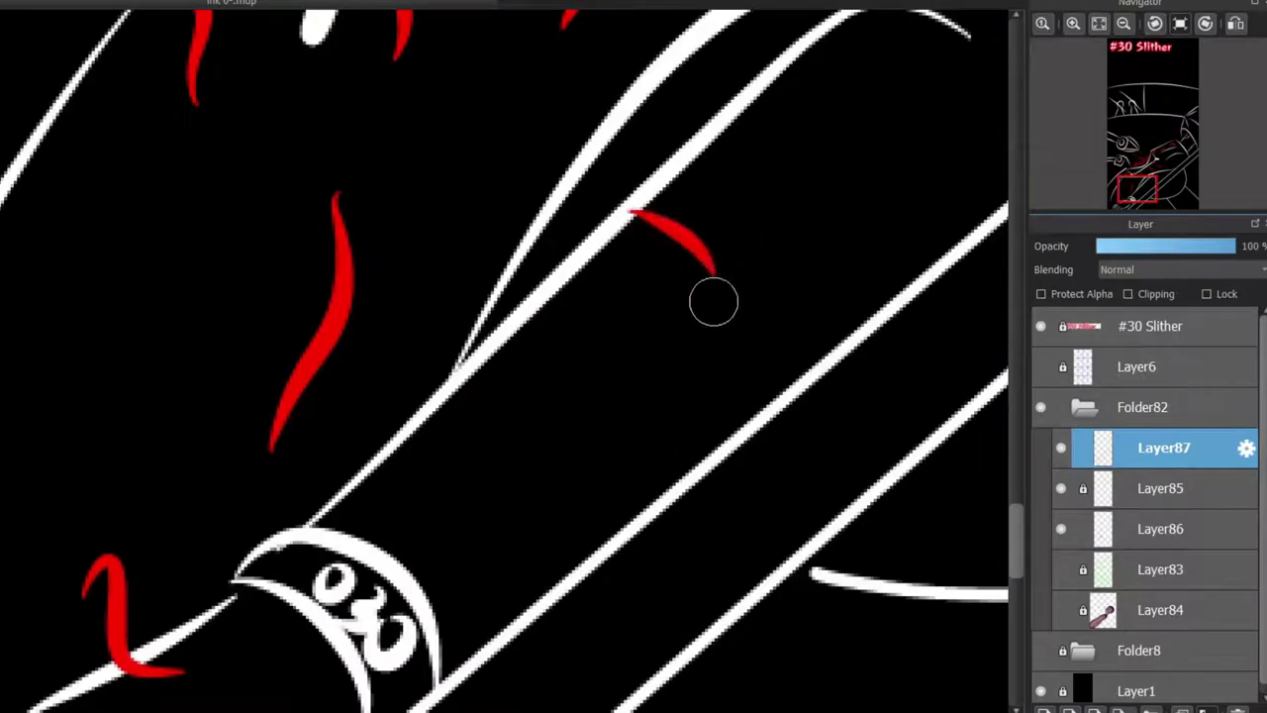
pyautogui.moveTo(427, 351); pyautogui.dragTo(484, 446)
pyautogui.hotkey('ctrl', 'z')
pyautogui.moveTo(433, 283); pyautogui.dragTo(505, 405)
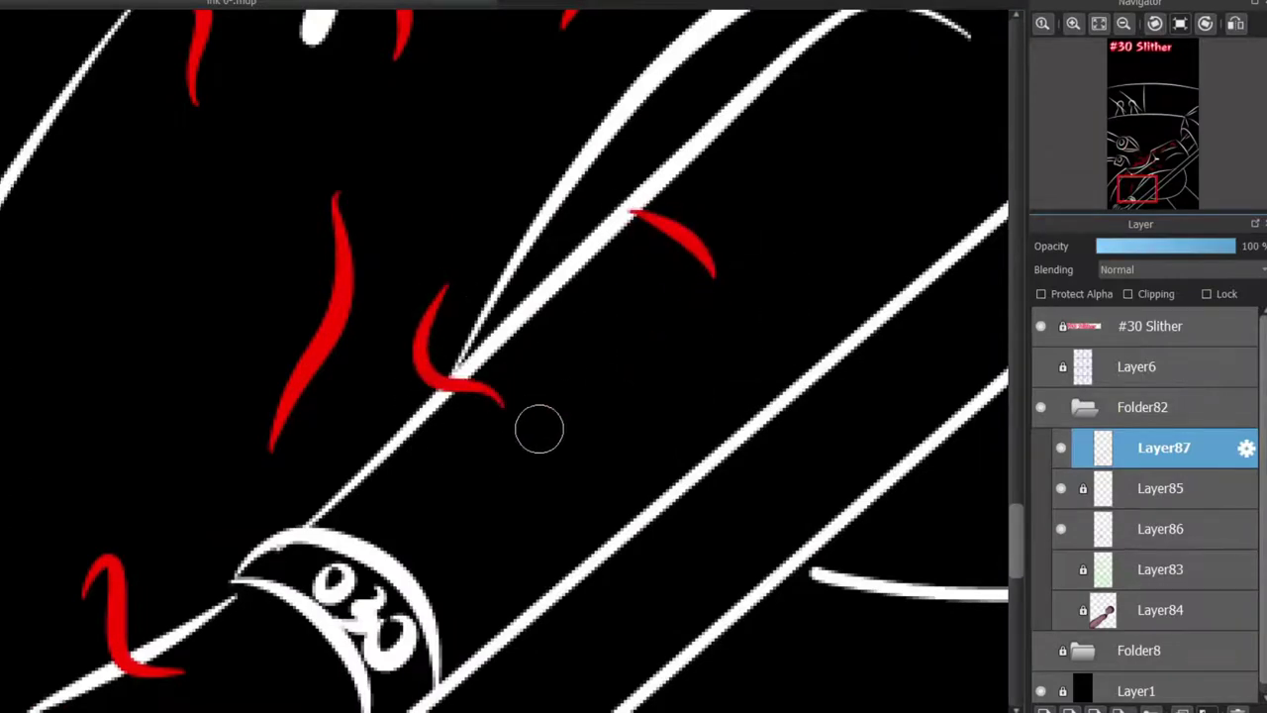
# Paint three red strands on the window pane beside the divider: a straight one, a wavy one and a short hooked one
pyautogui.click(1160, 171)
pyautogui.moveTo(1160, 171); pyautogui.dragTo(1158, 111)
pyautogui.moveTo(249, 471); pyautogui.dragTo(280, 320)
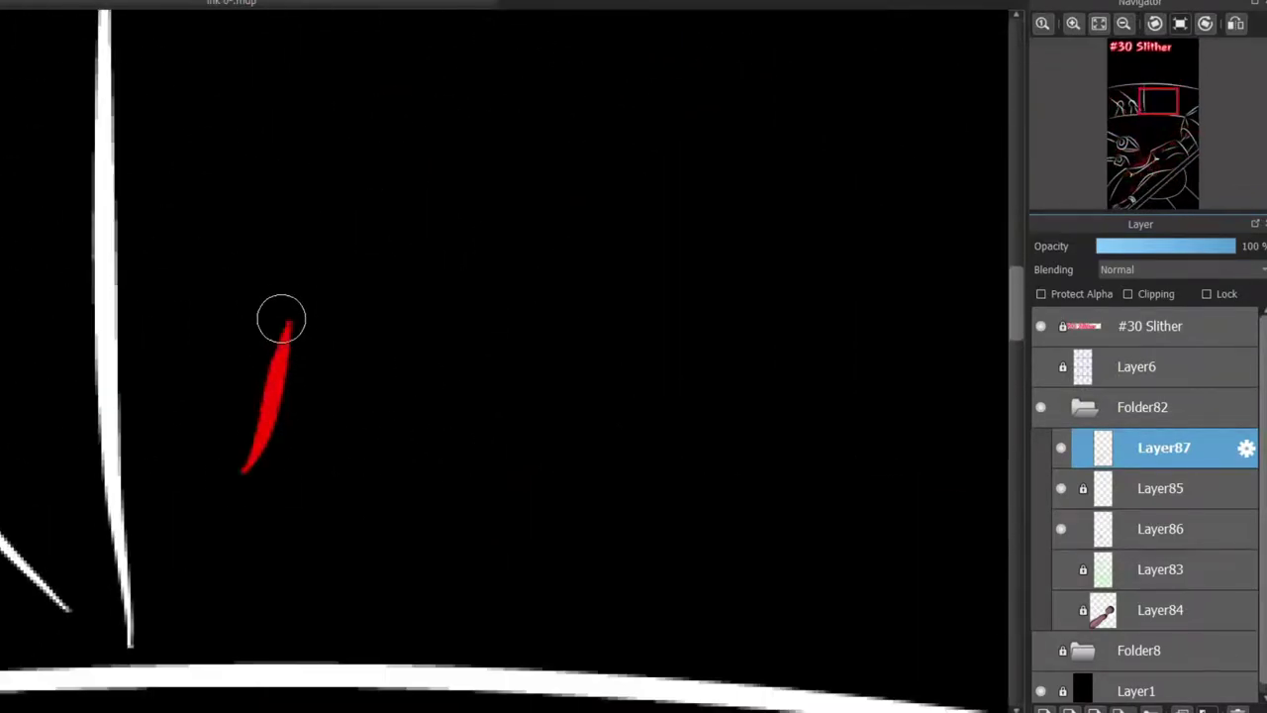
pyautogui.hotkey('ctrl', 'z')
pyautogui.moveTo(210, 253); pyautogui.dragTo(219, 472)
pyautogui.moveTo(353, 194)
pyautogui.mouseDown()
pyautogui.moveTo(386, 258)
pyautogui.moveTo(367, 472)
pyautogui.mouseUp()
pyautogui.hotkey('ctrl', 'z')
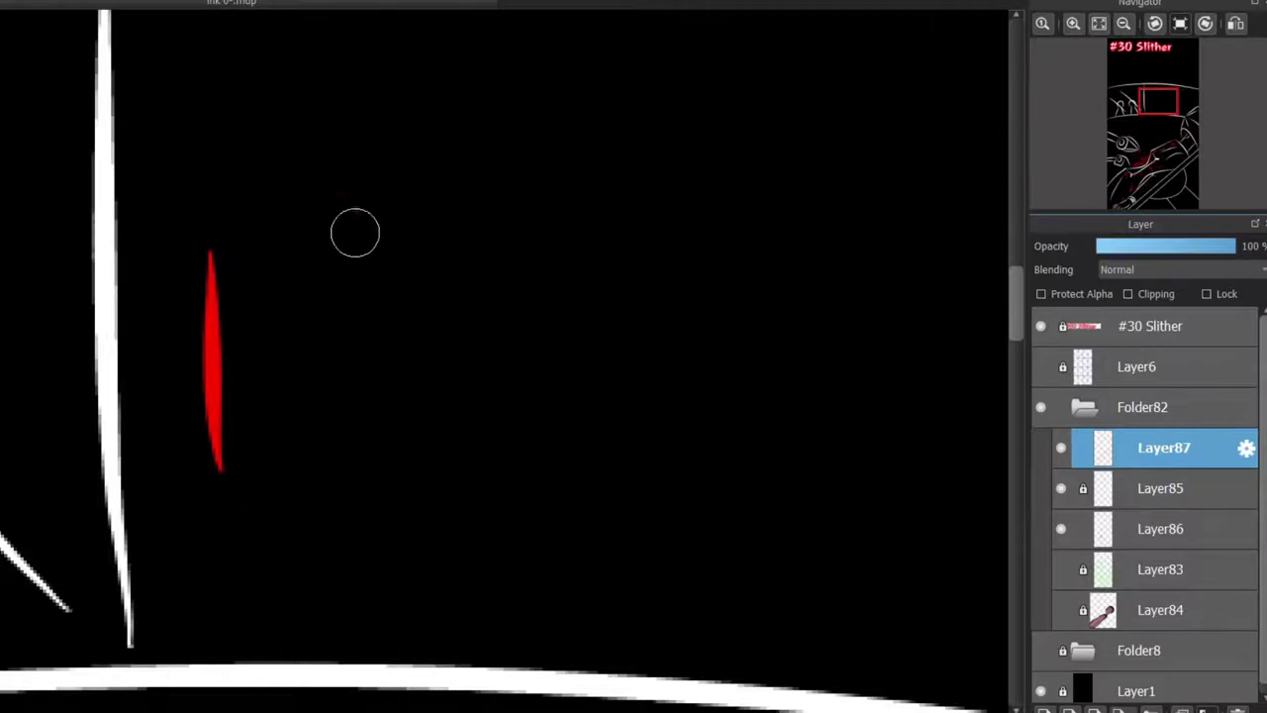
pyautogui.moveTo(357, 210); pyautogui.dragTo(364, 447)
pyautogui.moveTo(178, 93); pyautogui.dragTo(249, 199)
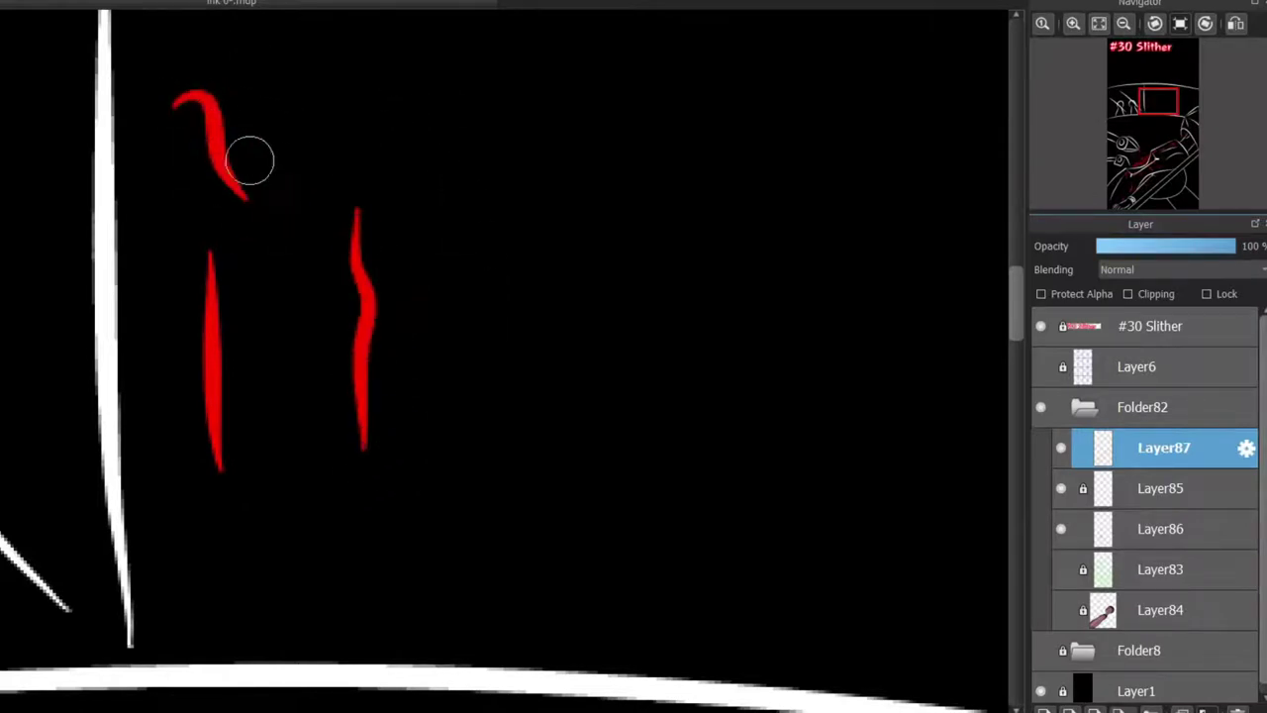
pyautogui.hotkey('ctrl', 'z')
pyautogui.moveTo(149, 74); pyautogui.dragTo(204, 128)
pyautogui.hotkey('ctrl', 'z')
pyautogui.moveTo(134, 85)
pyautogui.mouseDown()
pyautogui.moveTo(170, 71)
pyautogui.moveTo(212, 128)
pyautogui.mouseUp()
# Paint red strands around the window frame: one across its lower edge, a wavy one beneath it, and one across its upper edge
pyautogui.moveTo(159, 594); pyautogui.dragTo(959, 101)
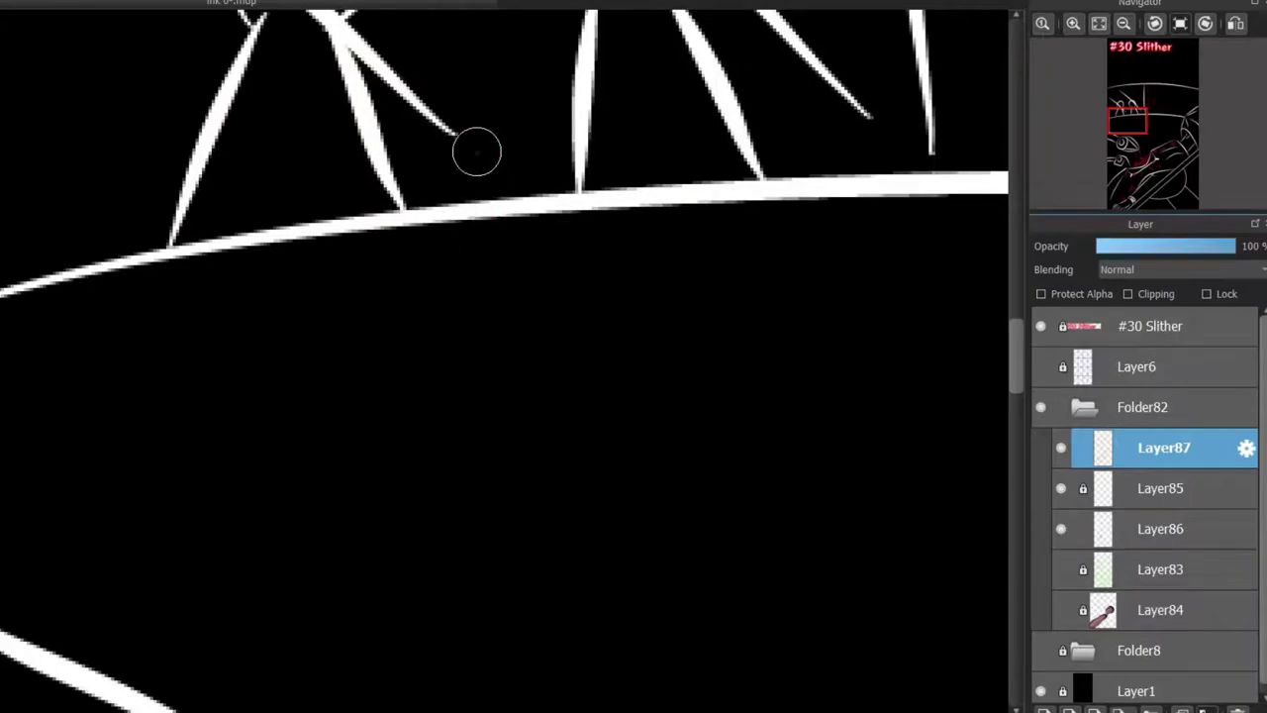
pyautogui.moveTo(480, 135); pyautogui.dragTo(484, 260)
pyautogui.hotkey('ctrl', 'z')
pyautogui.moveTo(482, 133); pyautogui.dragTo(498, 260)
pyautogui.moveTo(881, 79)
pyautogui.mouseDown()
pyautogui.moveTo(455, 673)
pyautogui.moveTo(79, 30)
pyautogui.moveTo(940, 673)
pyautogui.mouseUp()
pyautogui.moveTo(881, 285)
pyautogui.mouseDown()
pyautogui.moveTo(502, 463)
pyautogui.moveTo(553, 422)
pyautogui.mouseUp()
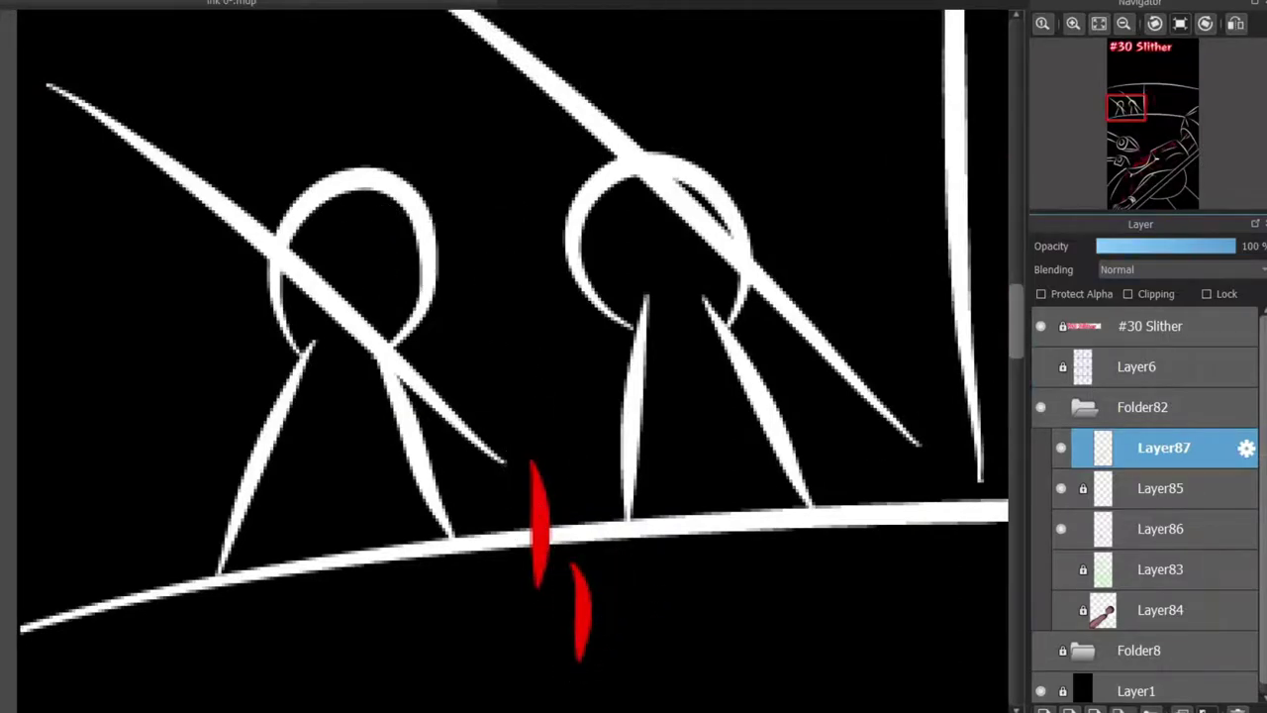
pyautogui.scroll(-3, 574, 365)
pyautogui.hotkey('ctrl', 'z')
pyautogui.moveTo(566, 354); pyautogui.dragTo(605, 602)
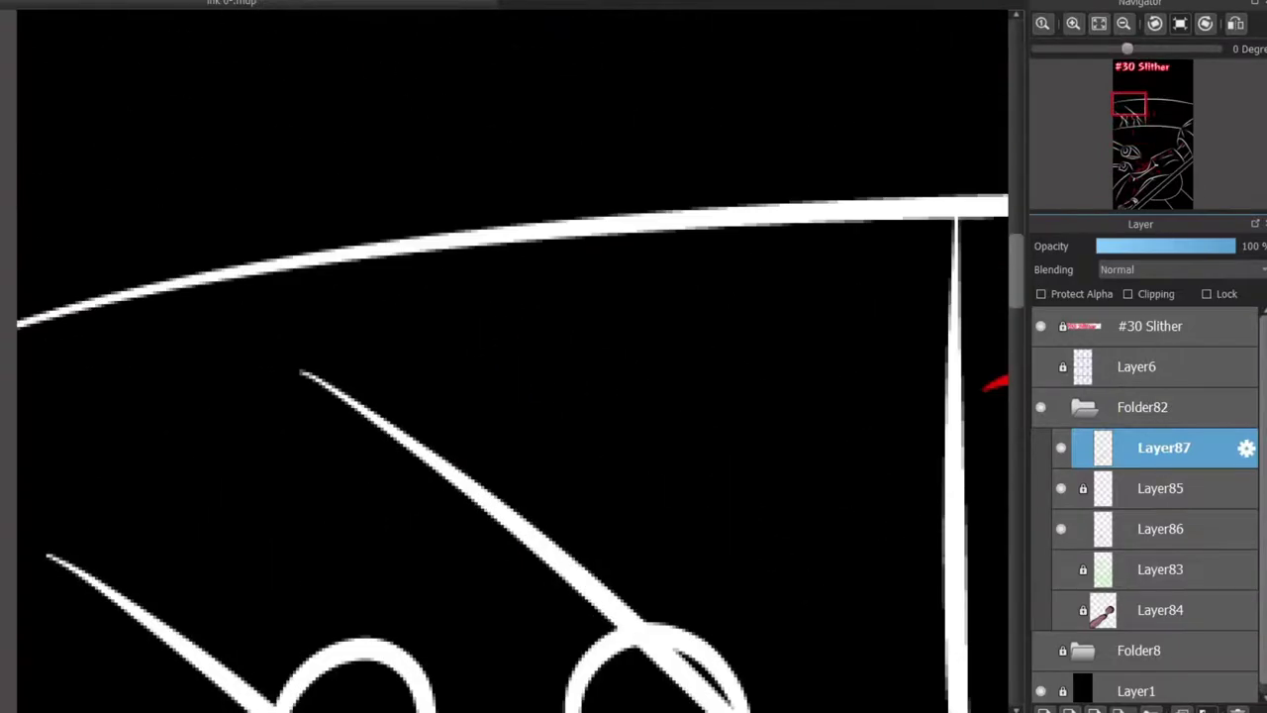
pyautogui.moveTo(586, 175); pyautogui.dragTo(566, 266)
pyautogui.moveTo(606, 166); pyautogui.dragTo(572, 287)
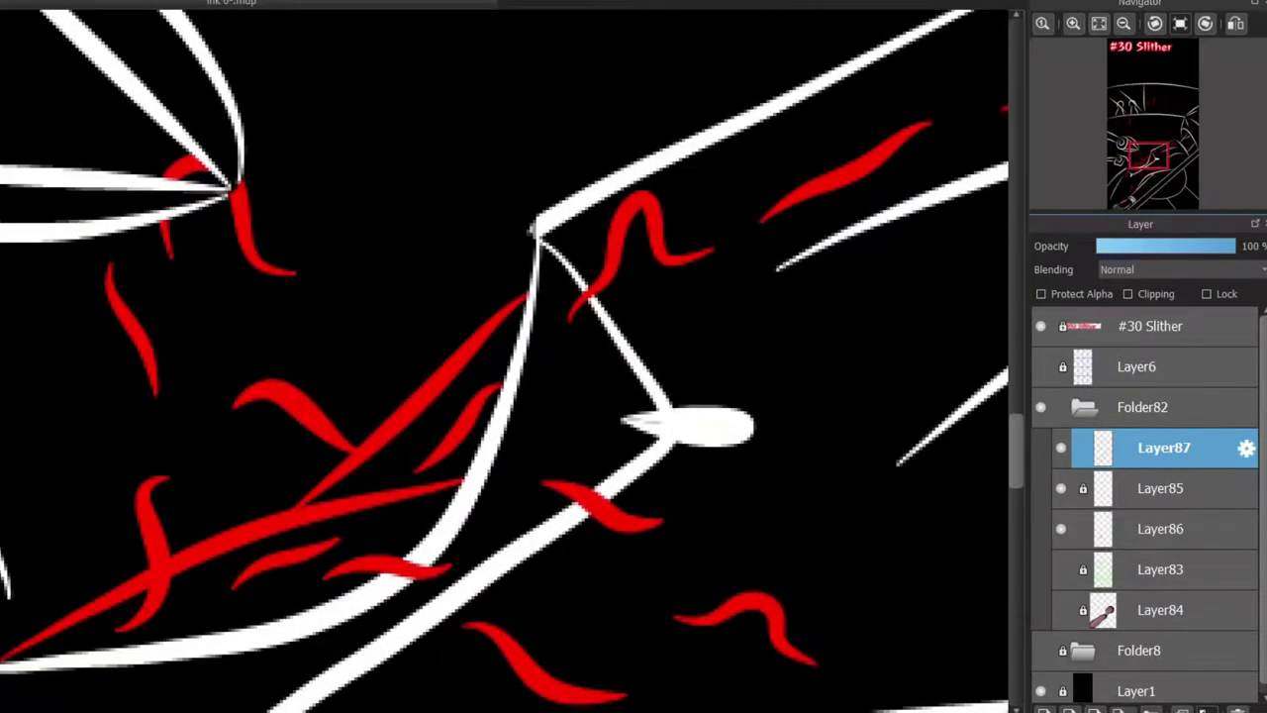
# Examine the whole drawing and the lower body for the distribution of the red strands
pyautogui.scroll(-2, 649, 364)
pyautogui.click(1099, 24)
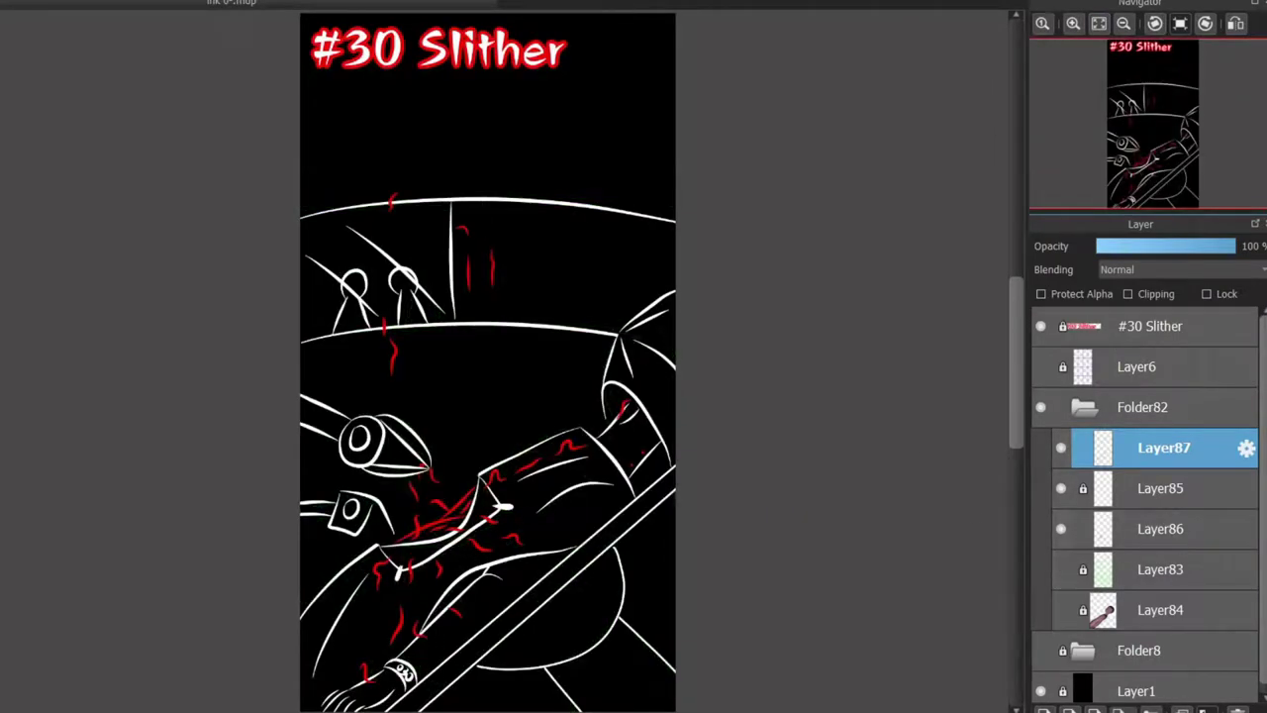
pyautogui.scroll(1, 510, 583)
pyautogui.scroll(2, 500, 582)
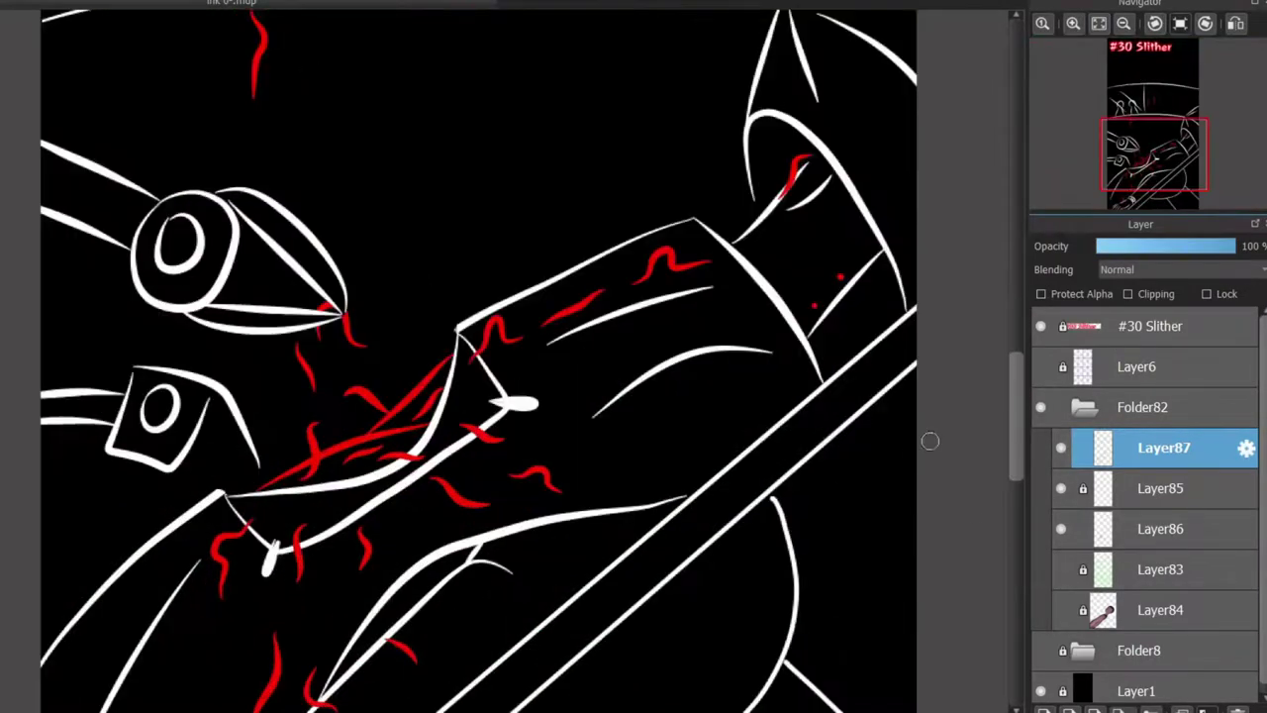
pyautogui.moveTo(1016, 420); pyautogui.dragTo(1016, 466)
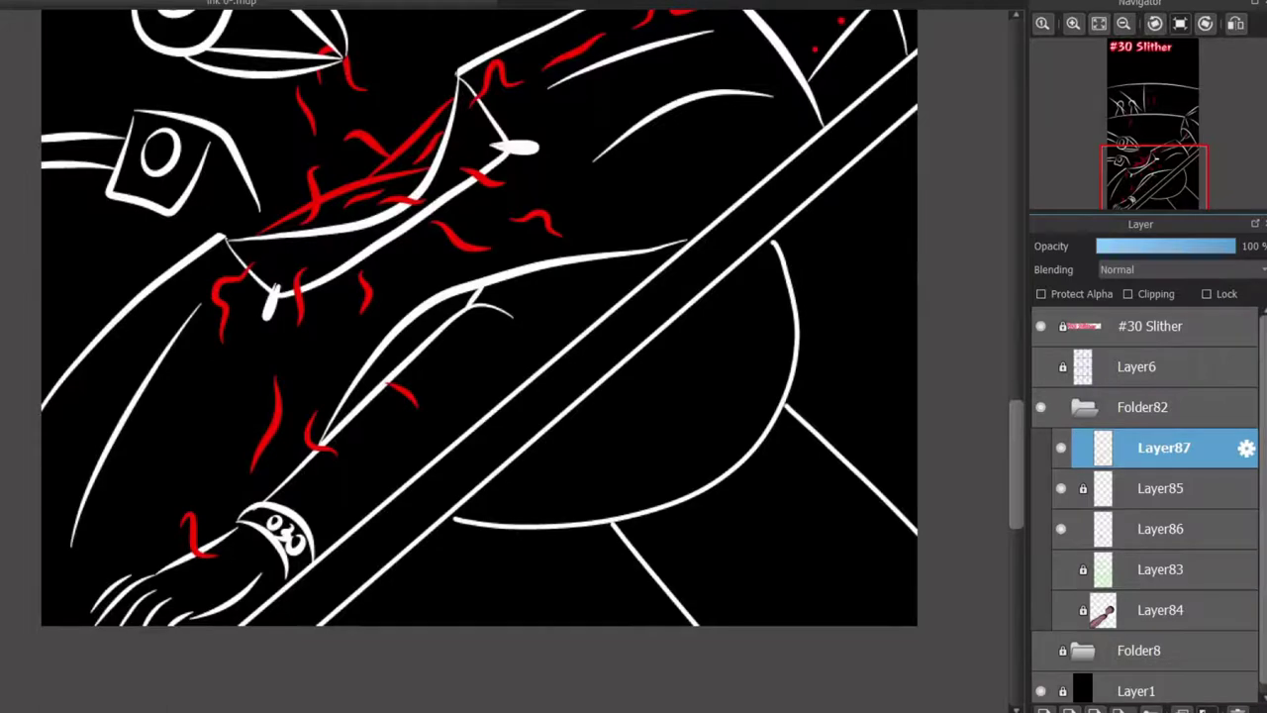
pyautogui.moveTo(1015, 466); pyautogui.dragTo(1016, 419)
pyautogui.scroll(-2, 441, 540)
# Select Layer86 and try out a red box with radiating lines under the window's upper frame
pyautogui.scroll(4, 315, 194)
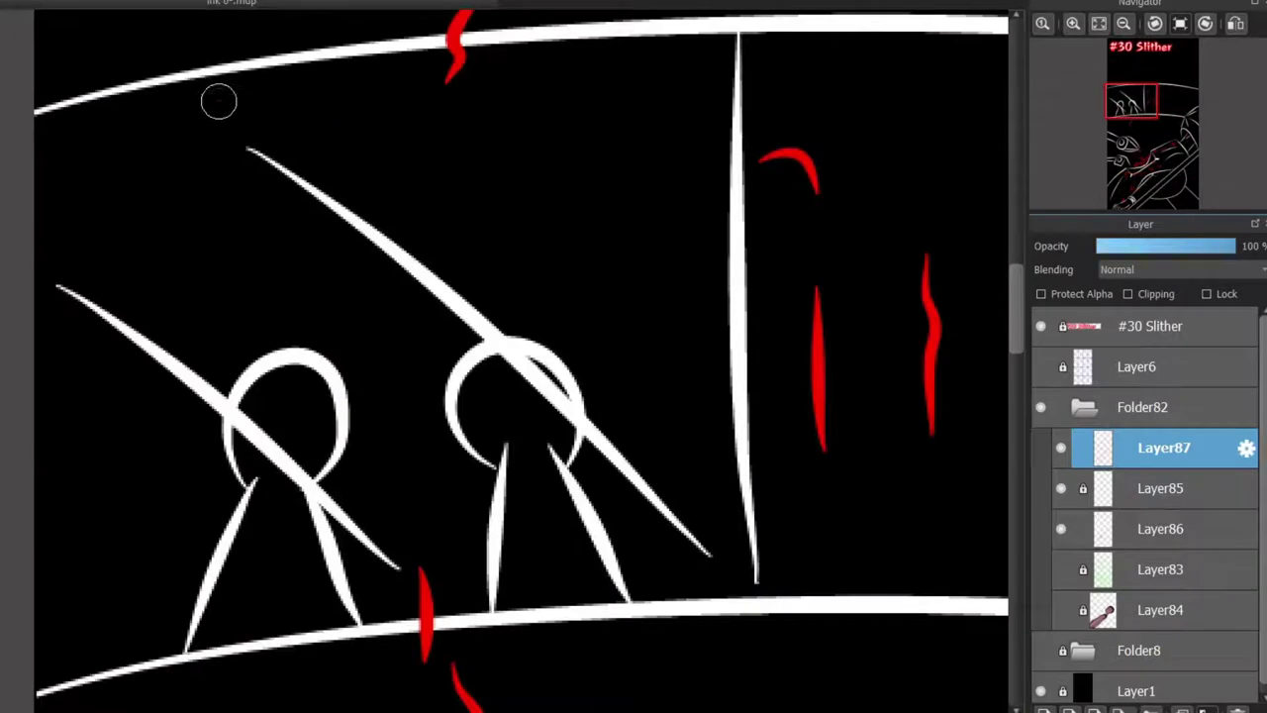
pyautogui.moveTo(219, 101)
pyautogui.mouseDown()
pyautogui.moveTo(360, 110)
pyautogui.moveTo(194, 110)
pyautogui.mouseUp()
pyautogui.hotkey('ctrl', 'z')
pyautogui.click(1164, 528)
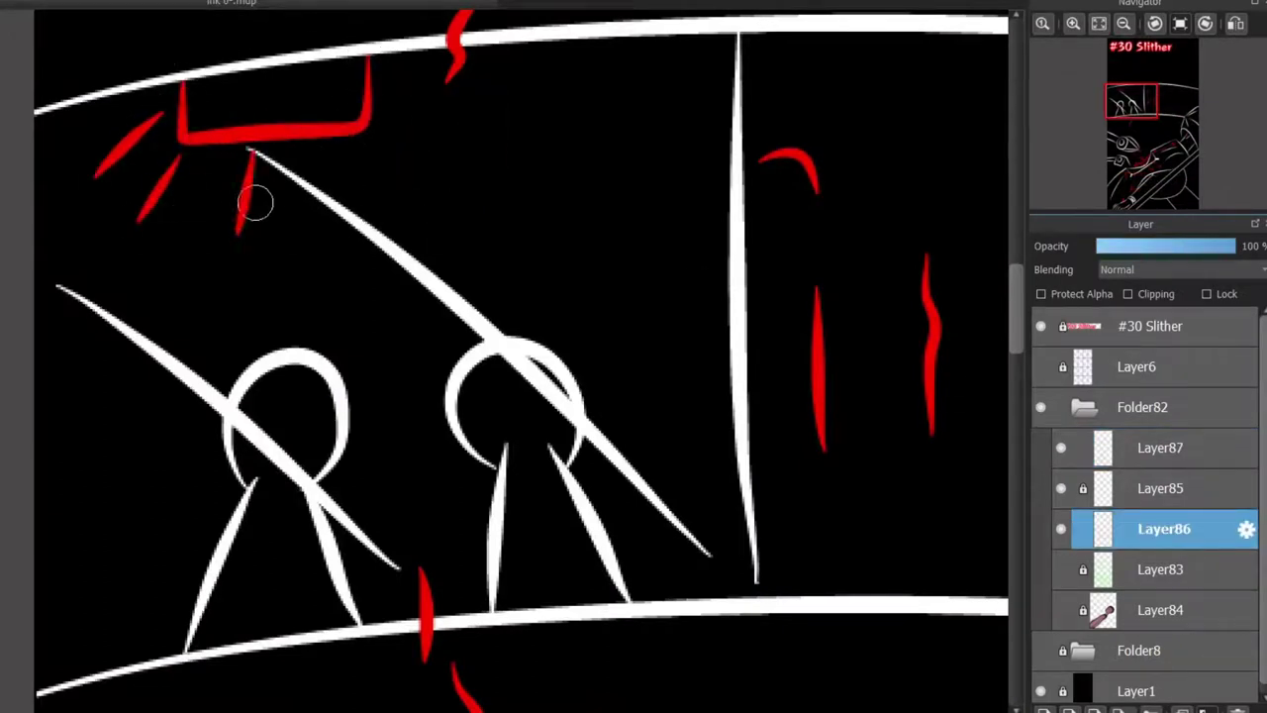
pyautogui.hotkey('ctrl', 'z')
pyautogui.hotkey('ctrl', 'z')
pyautogui.hotkey('ctrl', 'z')
pyautogui.hotkey('ctrl', 'z')
pyautogui.hotkey('ctrl', 'z')
pyautogui.hotkey('ctrl', 'z')
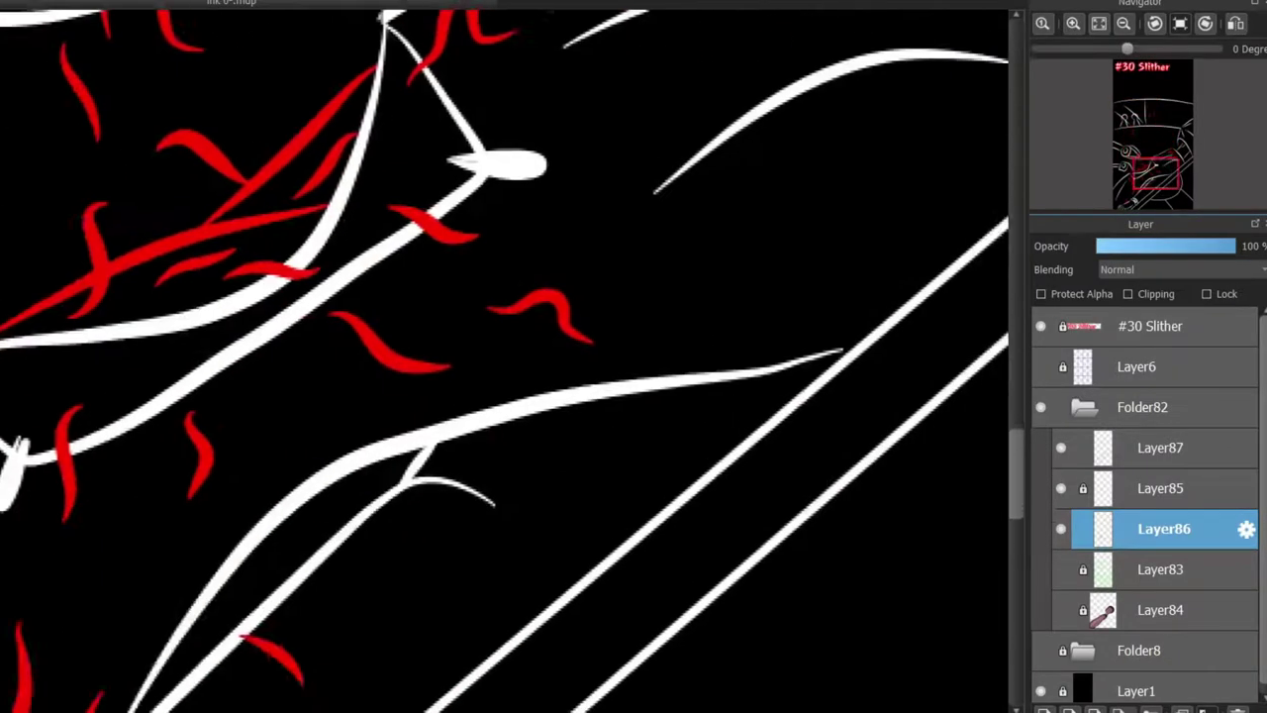
# Paint two red strands on Layer86 behind the upper mechanical arm's outline: a hooked one over its pointed head and a winding one along its shaft
pyautogui.moveTo(1156, 174)
pyautogui.mouseDown()
pyautogui.moveTo(1171, 135)
pyautogui.moveTo(1133, 171)
pyautogui.moveTo(1152, 166)
pyautogui.moveTo(1132, 141)
pyautogui.mouseUp()
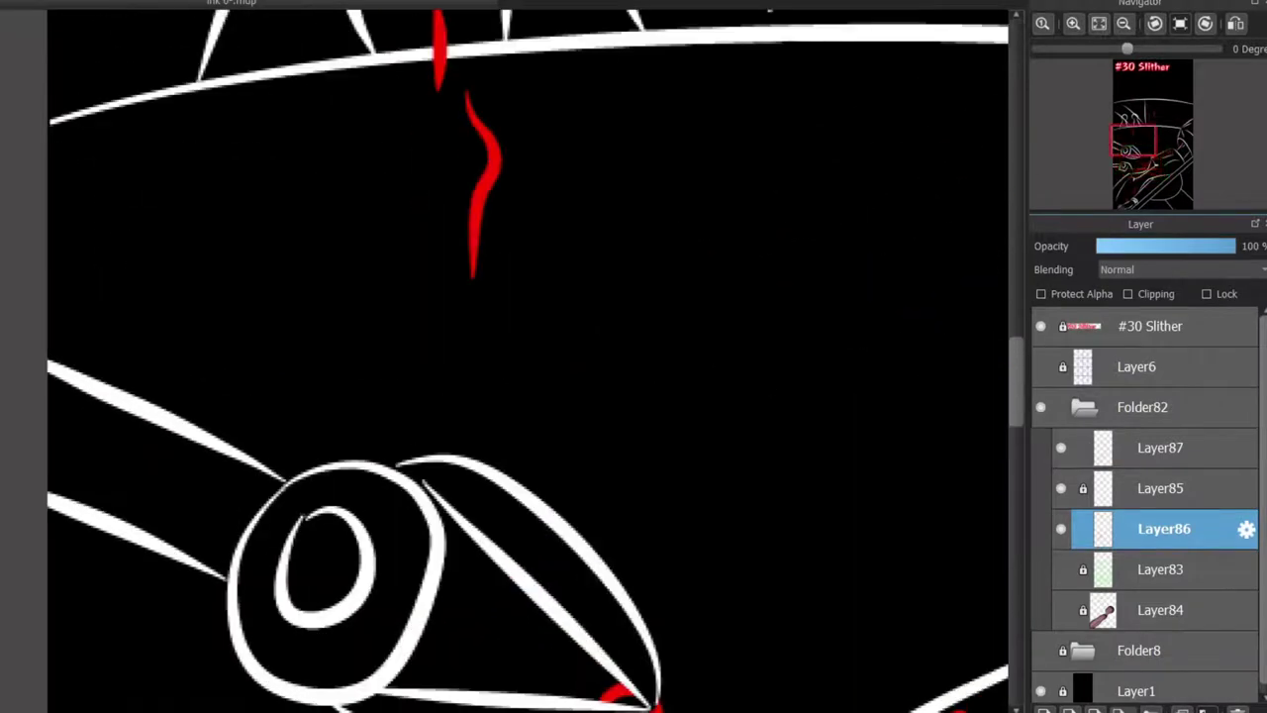
pyautogui.scroll(2, 388, 454)
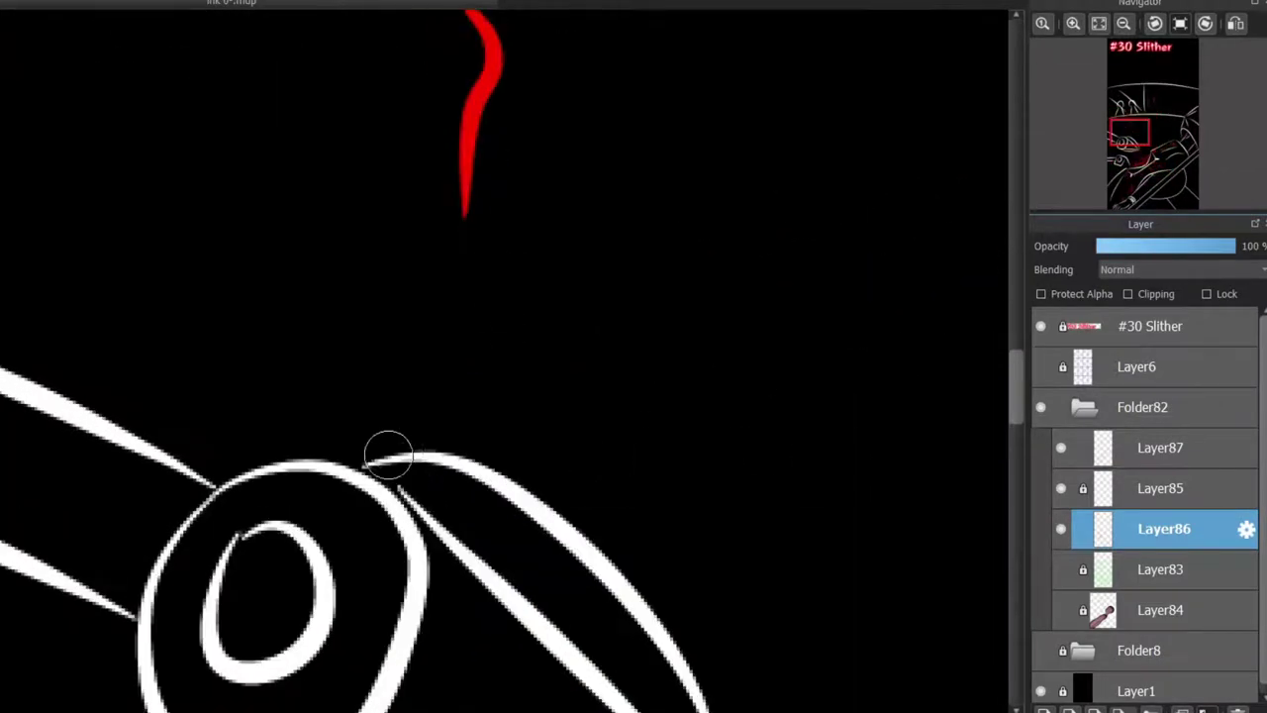
pyautogui.moveTo(453, 382); pyautogui.dragTo(414, 405)
pyautogui.hotkey('ctrl', 'z')
pyautogui.moveTo(523, 501)
pyautogui.mouseDown()
pyautogui.moveTo(484, 365)
pyautogui.moveTo(463, 401)
pyautogui.mouseUp()
pyautogui.hotkey('ctrl', 'z')
pyautogui.moveTo(425, 712); pyautogui.dragTo(373, 712)
pyautogui.moveTo(361, 436)
pyautogui.mouseDown()
pyautogui.moveTo(224, 309)
pyautogui.moveTo(111, 313)
pyautogui.moveTo(289, 399)
pyautogui.moveTo(82, 286)
pyautogui.moveTo(250, 325)
pyautogui.mouseUp()
pyautogui.hotkey('ctrl', 'z')
pyautogui.hotkey('ctrl', 'z')
pyautogui.hotkey('ctrl', 'z')
pyautogui.moveTo(112, 303); pyautogui.dragTo(286, 395)
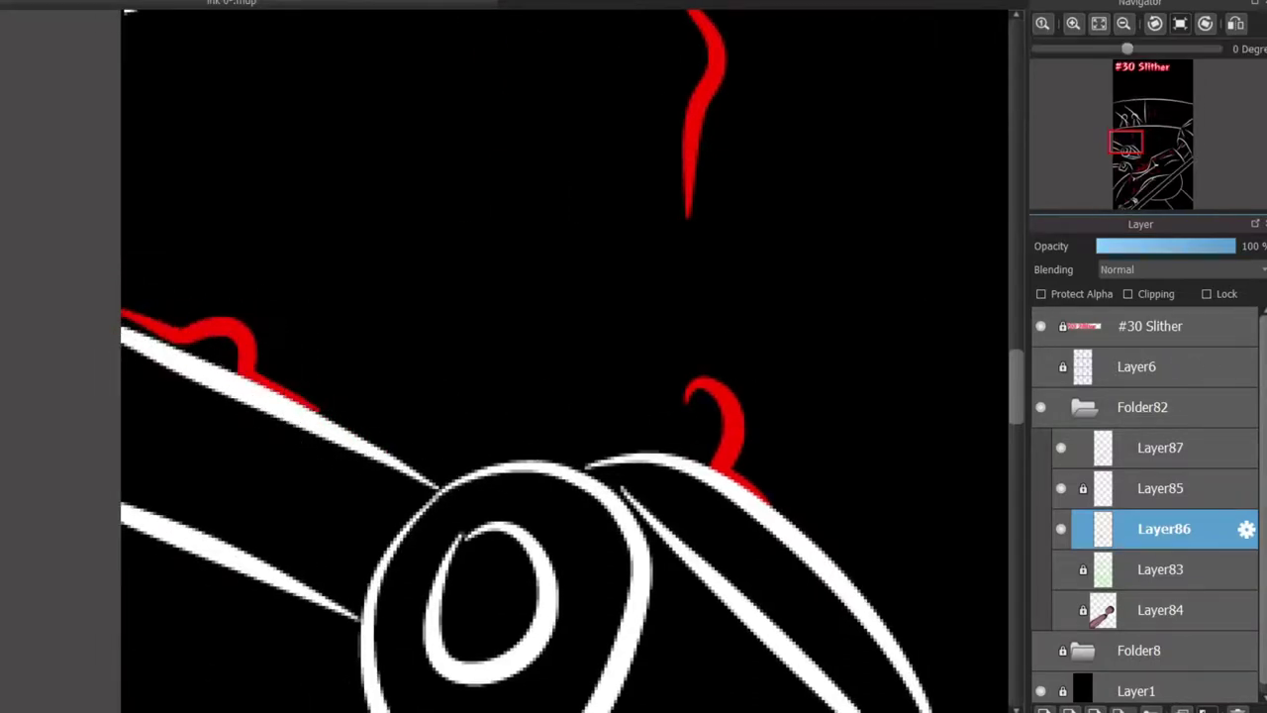
# Switch to Layer87 and paint a wavy red strand across the tip of the lower mechanical arm
pyautogui.moveTo(616, 707); pyautogui.dragTo(511, 35)
pyautogui.moveTo(598, 510); pyautogui.dragTo(545, 362)
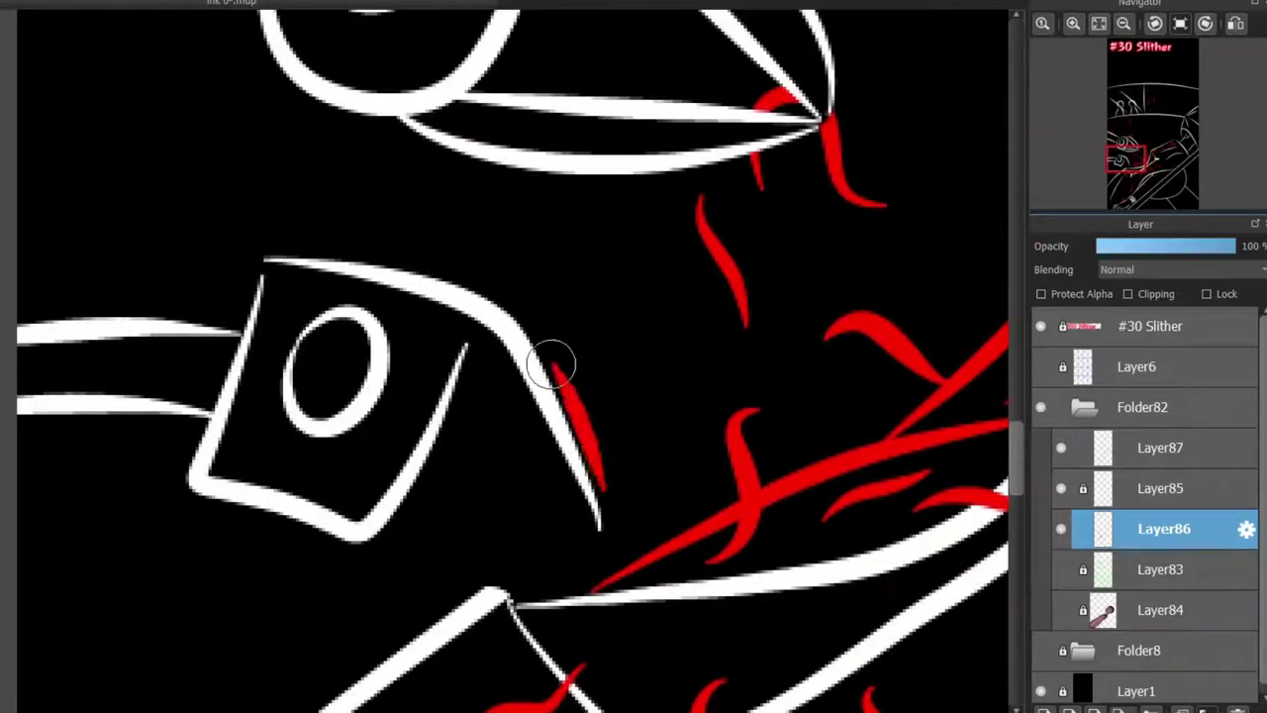
pyautogui.hotkey('ctrl', 'z')
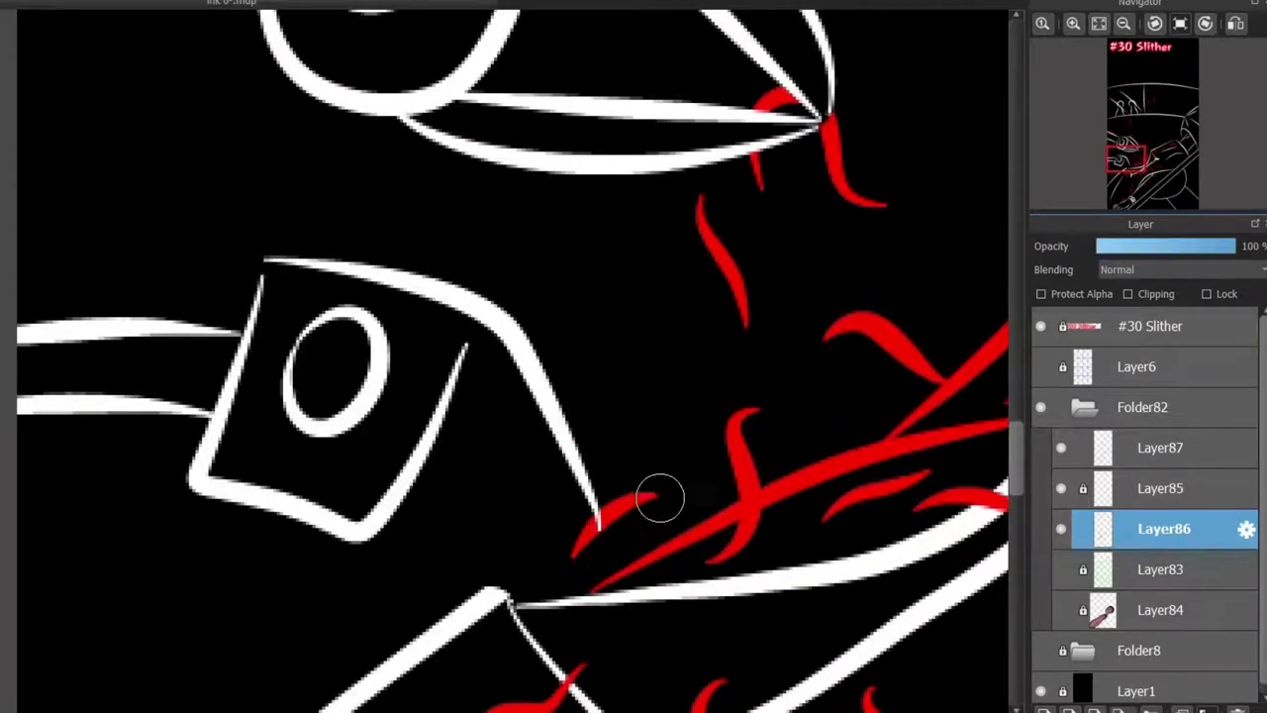
pyautogui.click(1203, 448)
pyautogui.moveTo(557, 544)
pyautogui.mouseDown()
pyautogui.moveTo(627, 535)
pyautogui.moveTo(656, 432)
pyautogui.moveTo(630, 501)
pyautogui.mouseUp()
pyautogui.hotkey('ctrl', 'z')
pyautogui.hotkey('ctrl', 'z')
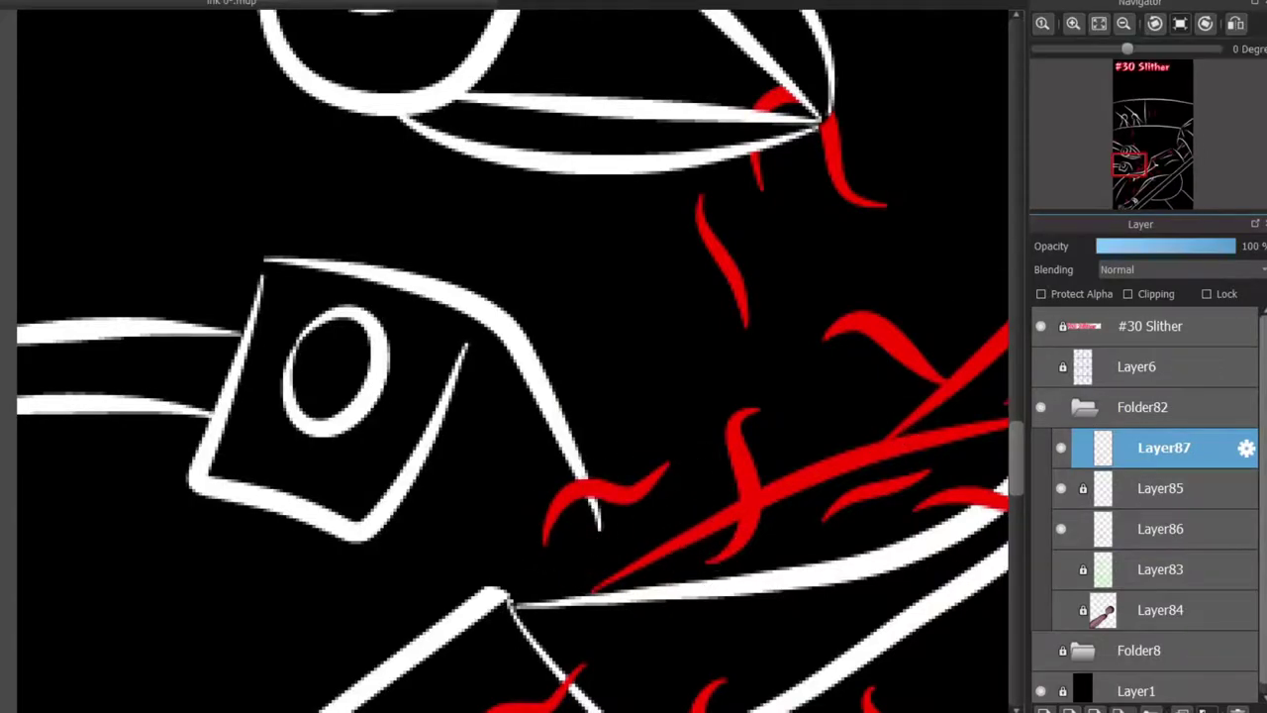
# Paint a wavy red strand over the upper edge of the lower mechanical arm's casing
pyautogui.moveTo(1122, 158)
pyautogui.mouseDown()
pyautogui.moveTo(1139, 168)
pyautogui.moveTo(1127, 167)
pyautogui.mouseUp()
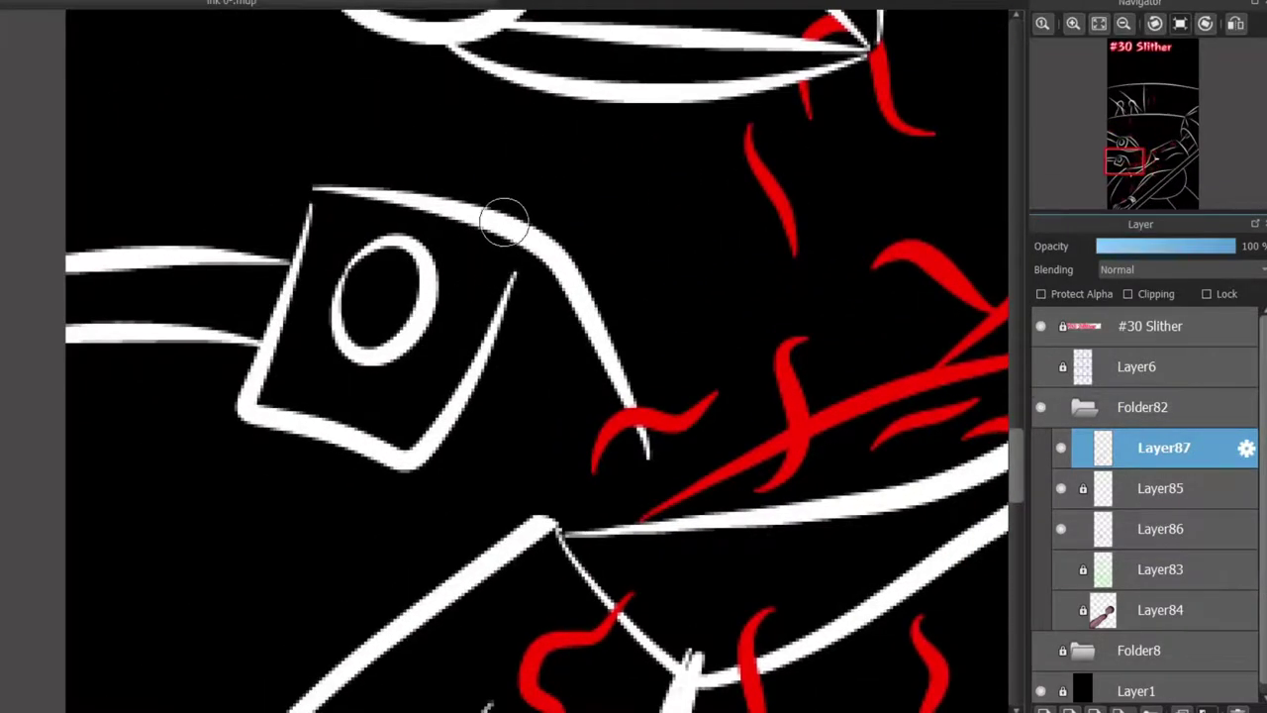
pyautogui.moveTo(502, 217); pyautogui.dragTo(605, 186)
pyautogui.hotkey('ctrl', 'z')
pyautogui.moveTo(460, 201)
pyautogui.mouseDown()
pyautogui.moveTo(602, 176)
pyautogui.moveTo(597, 208)
pyautogui.mouseUp()
pyautogui.hotkey('ctrl', 'z')
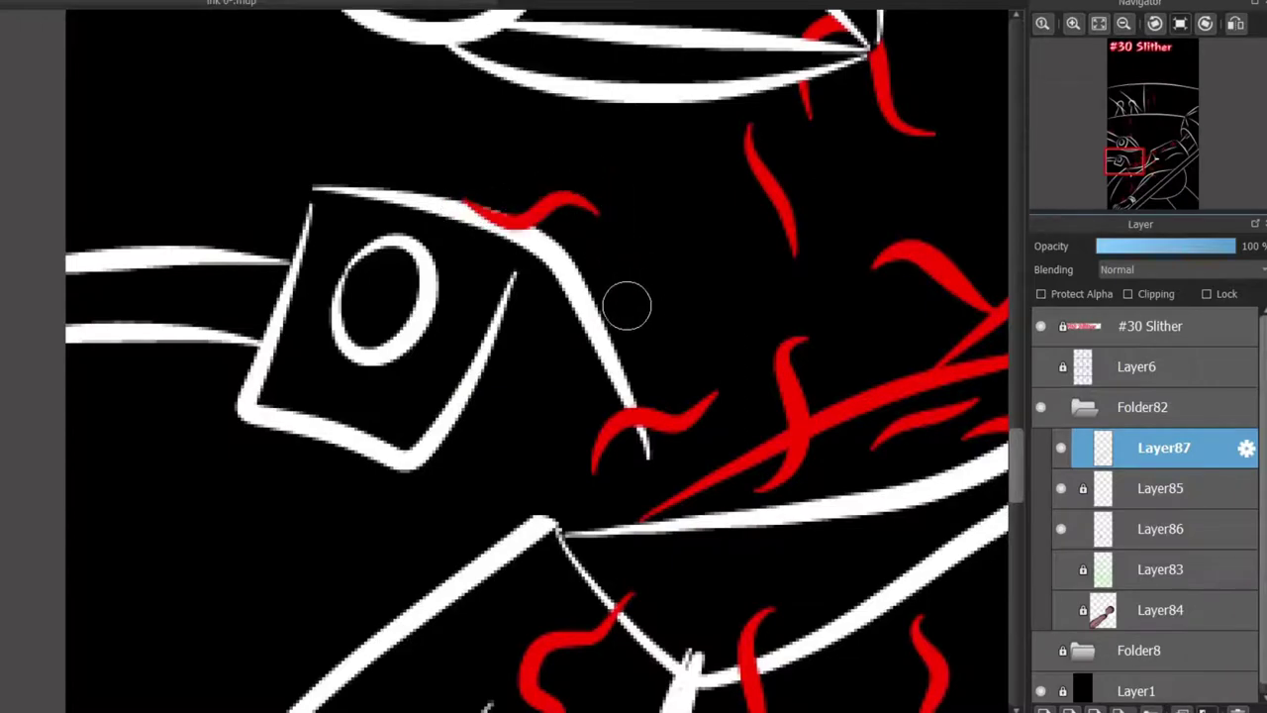
# Examine the lower torso, forearm and hand up close, and the whole illustration fitted to the view
pyautogui.scroll(-4, 617, 259)
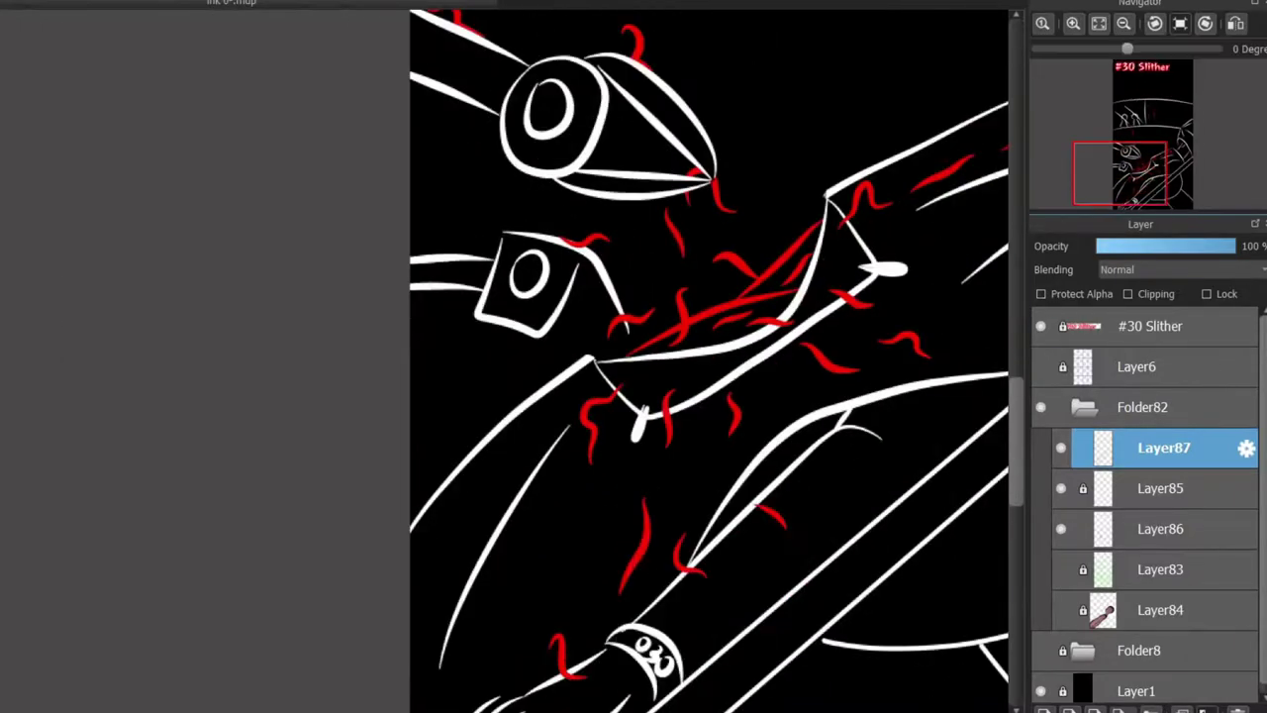
pyautogui.moveTo(1127, 167)
pyautogui.mouseDown()
pyautogui.moveTo(1151, 120)
pyautogui.moveTo(1144, 177)
pyautogui.mouseUp()
pyautogui.scroll(3, 500, 601)
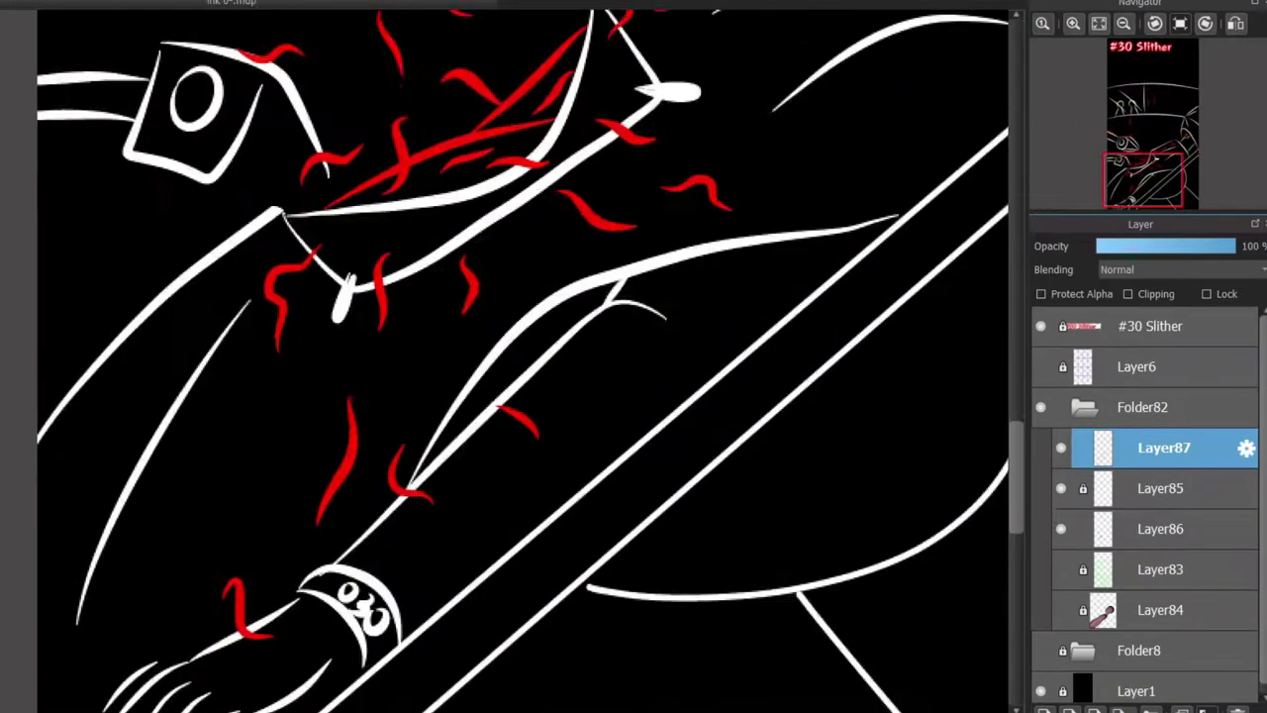
pyautogui.moveTo(530, 376); pyautogui.dragTo(562, 443)
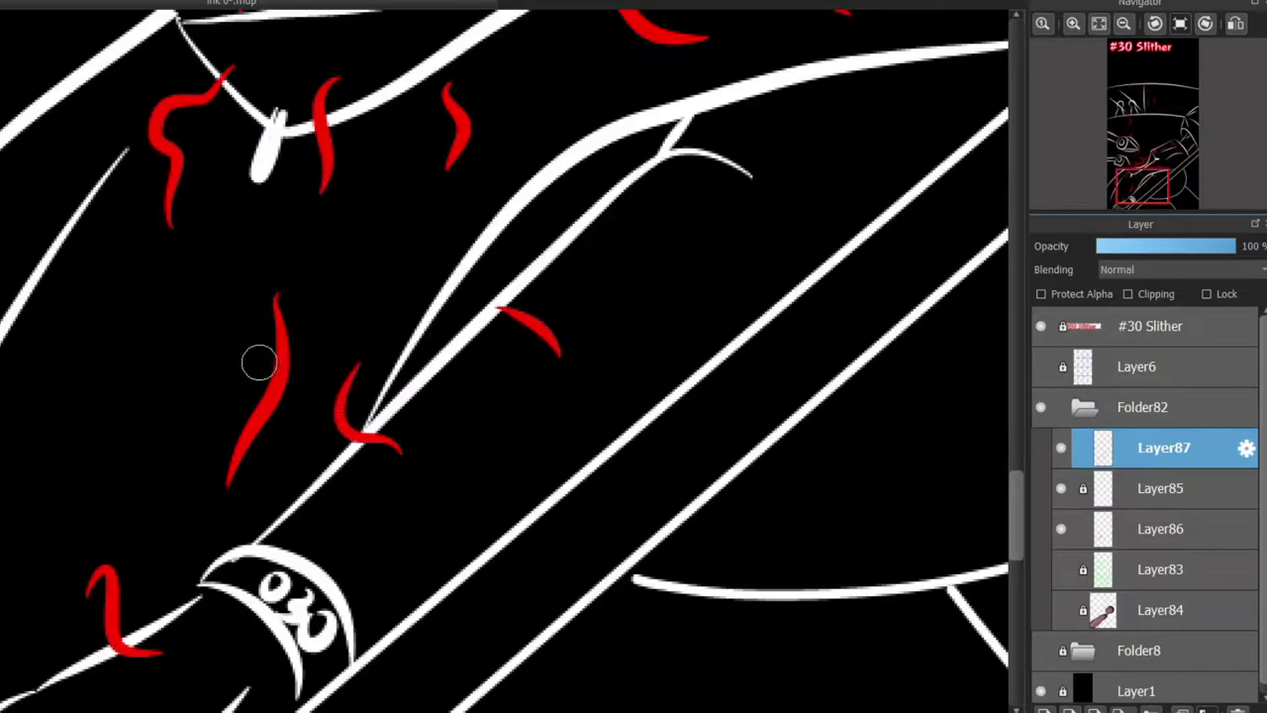
pyautogui.scroll(-3, 429, 538)
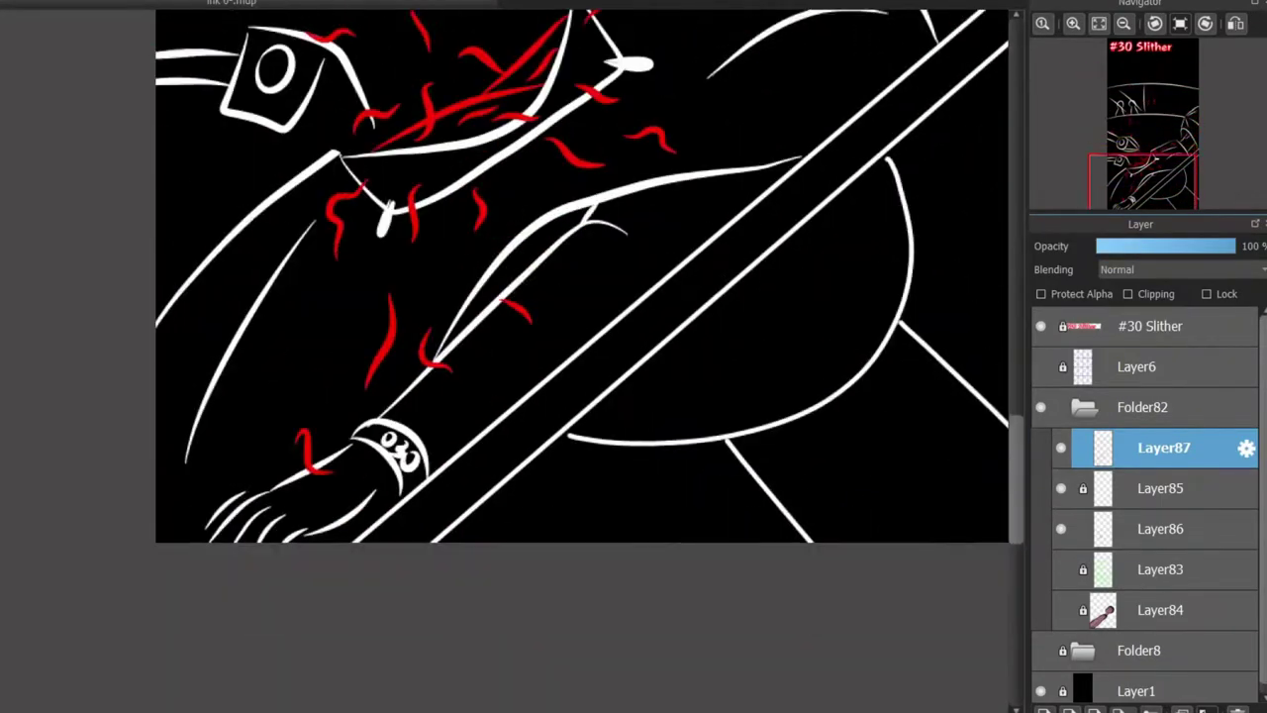
pyautogui.moveTo(1017, 479); pyautogui.dragTo(1016, 345)
pyautogui.scroll(-4, 719, 477)
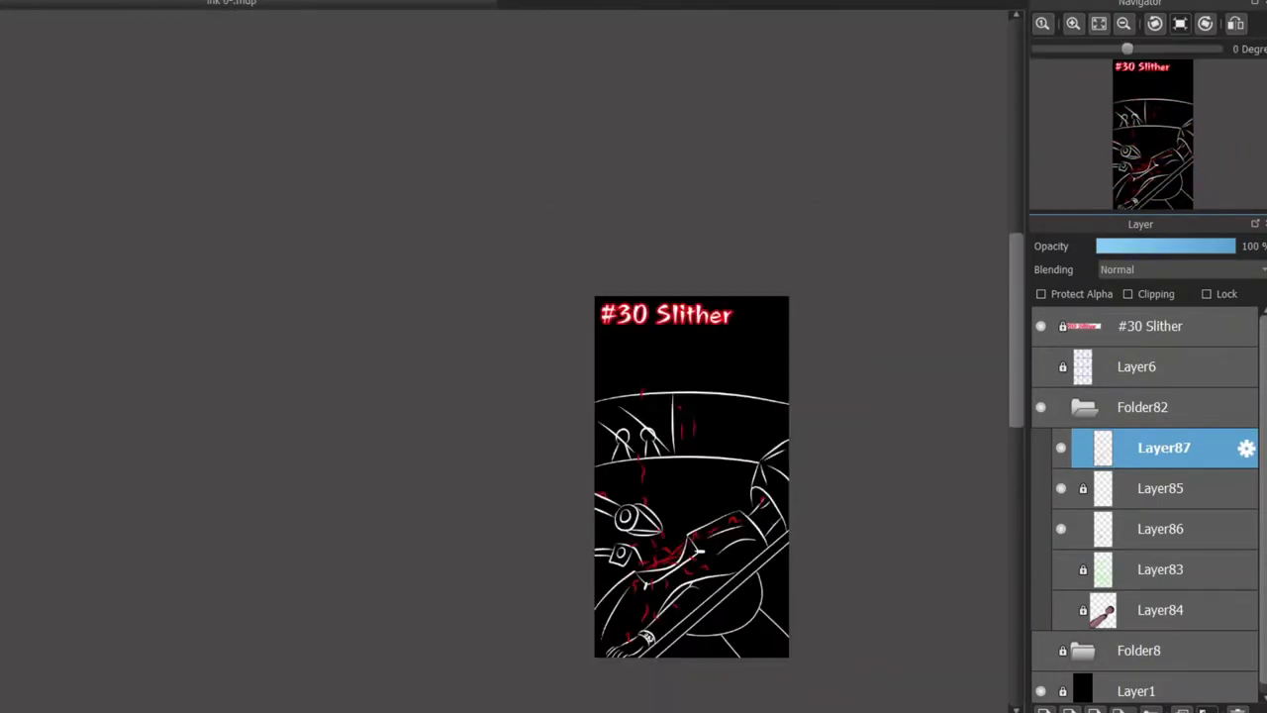
pyautogui.click(1099, 24)
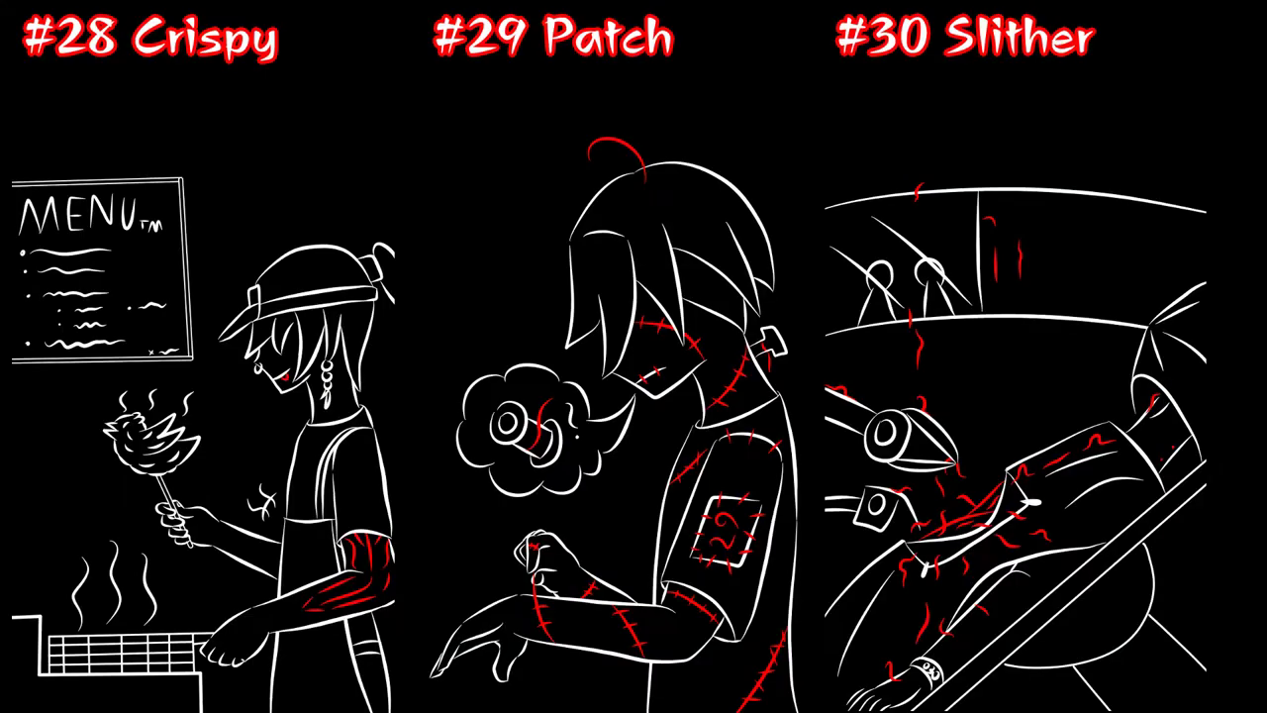